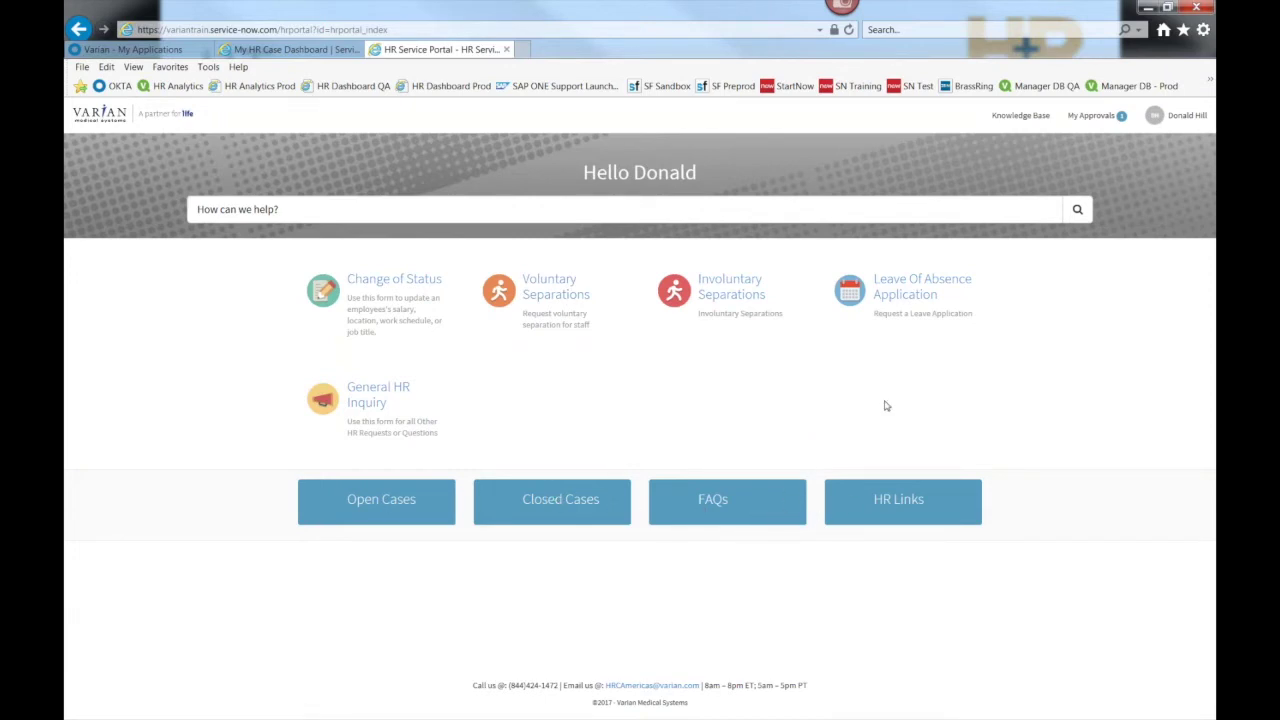
Check the list of pending approvals from the HR portal home page.
{"action": "left_click", "coordinate": [1108, 118]}
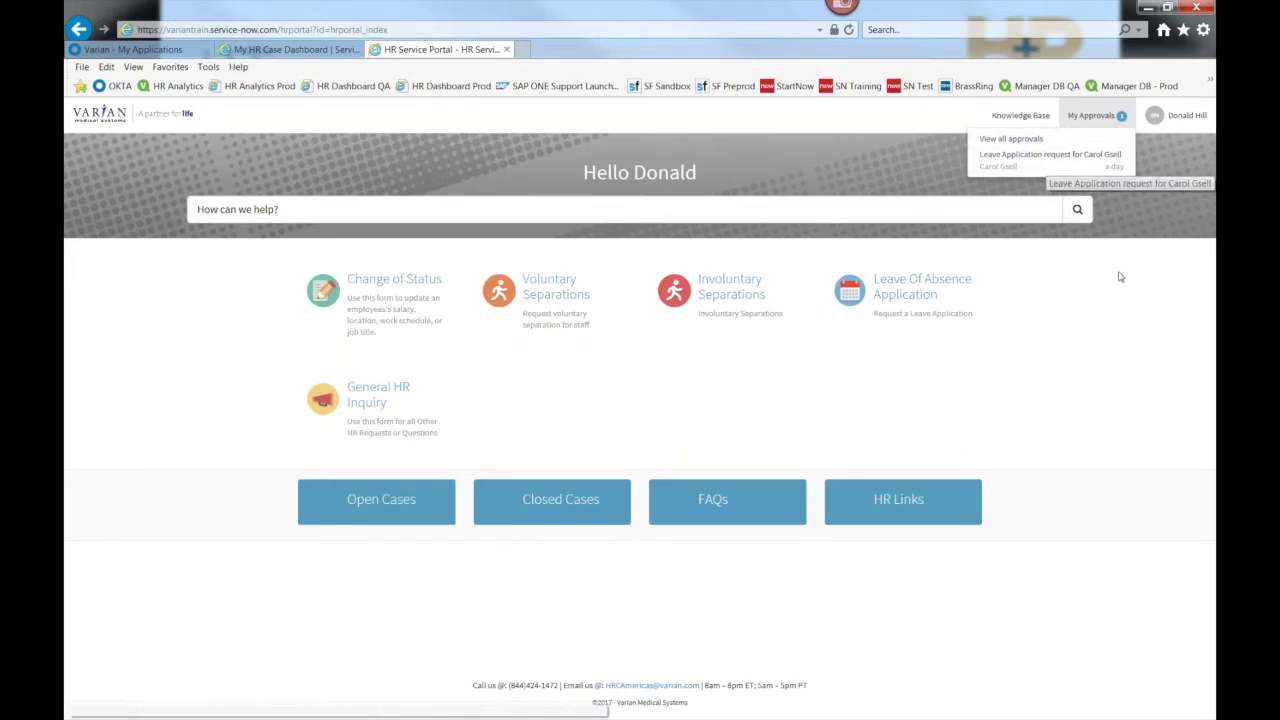
{"action": "left_click", "coordinate": [1108, 359]}
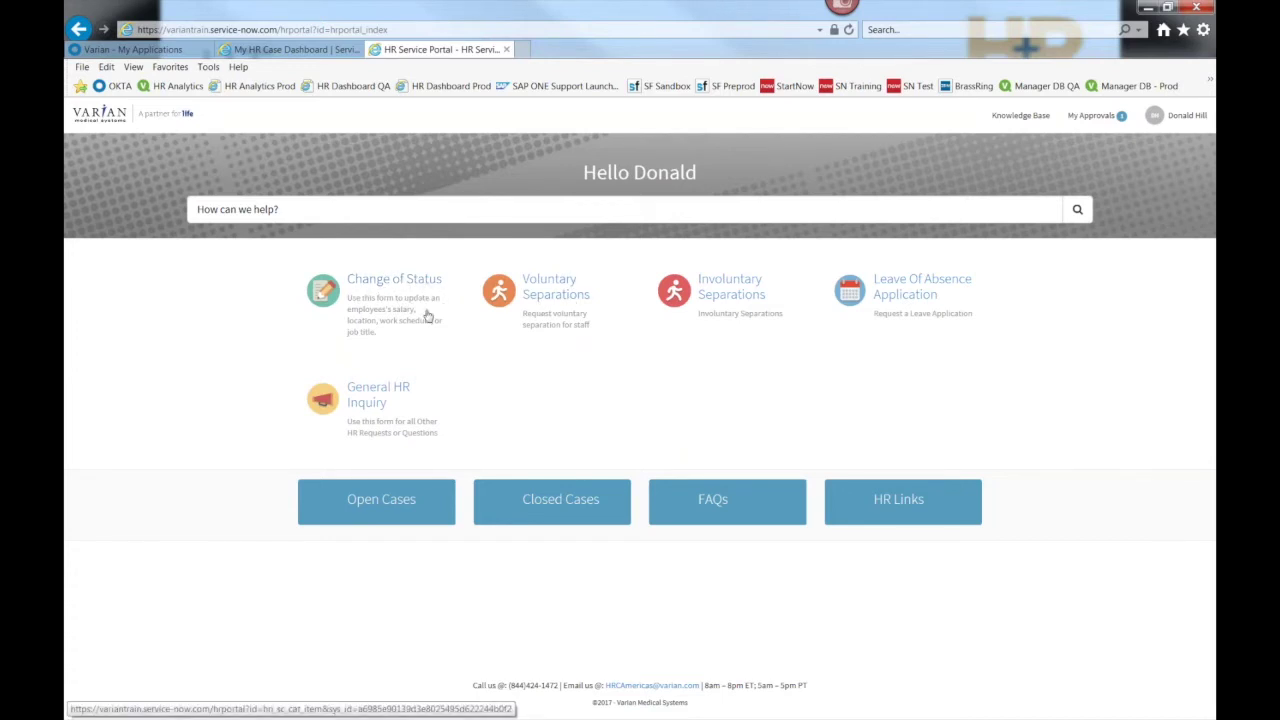
{"action": "left_click", "coordinate": [757, 308]}
Start a General HR Inquiry with type Benefits & Pay and check the additional description of types.
{"action": "left_click", "coordinate": [382, 400]}
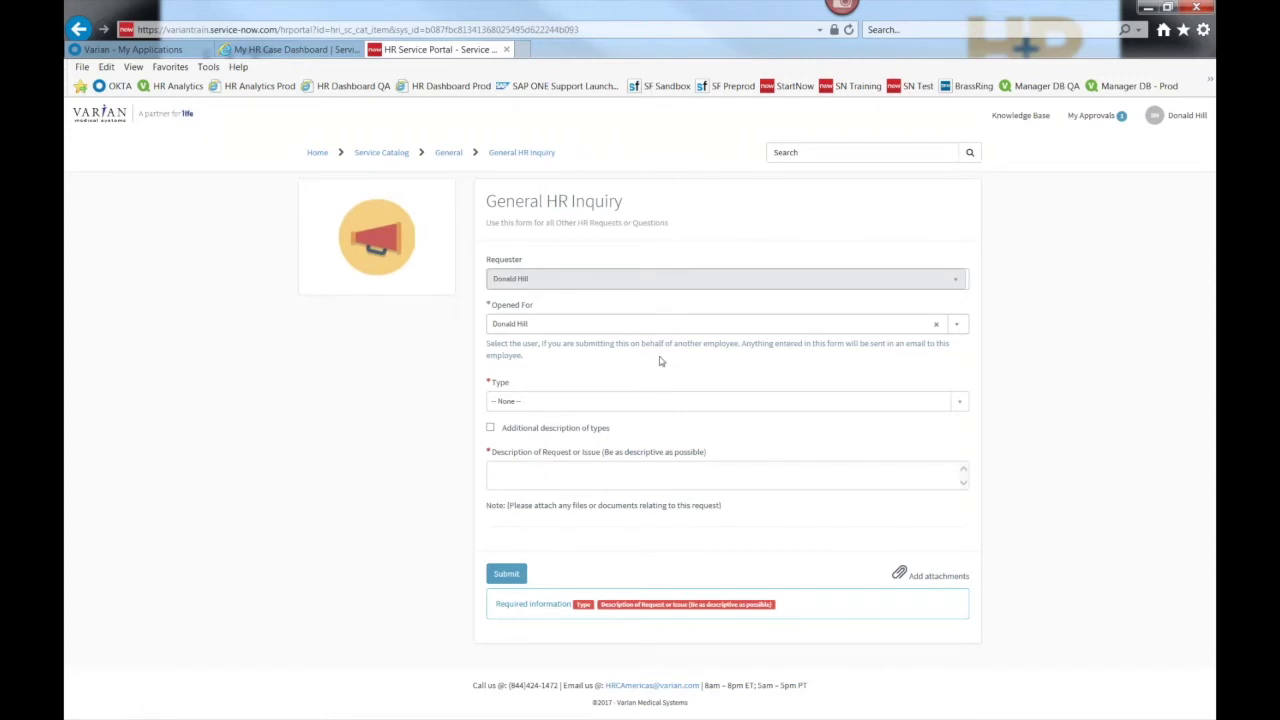
{"action": "left_click", "coordinate": [568, 405]}
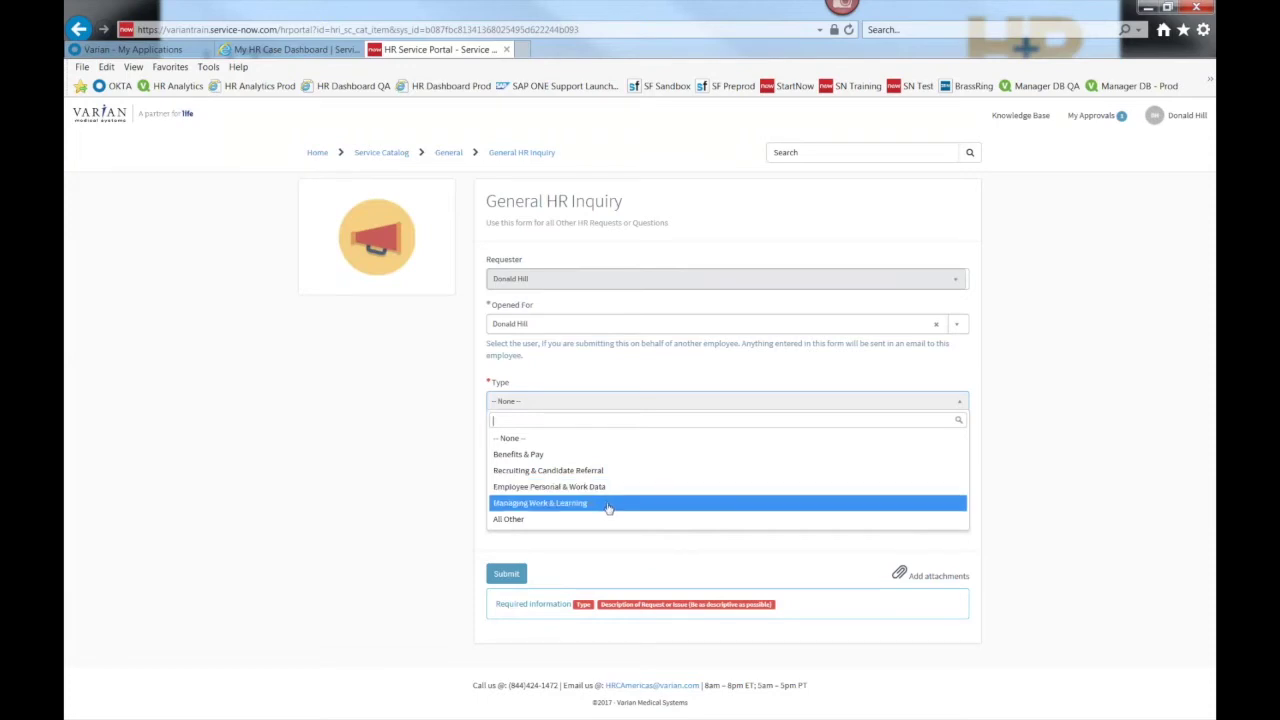
{"action": "left_click", "coordinate": [540, 455]}
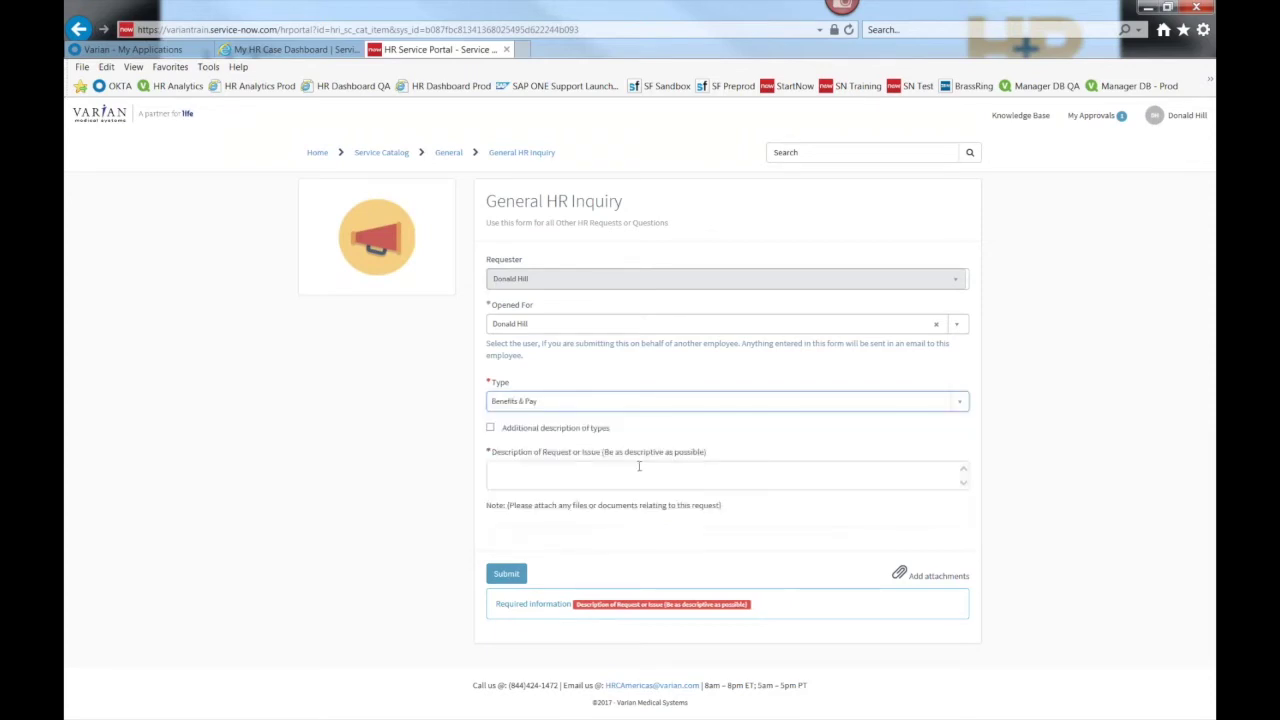
{"action": "left_click", "coordinate": [490, 429]}
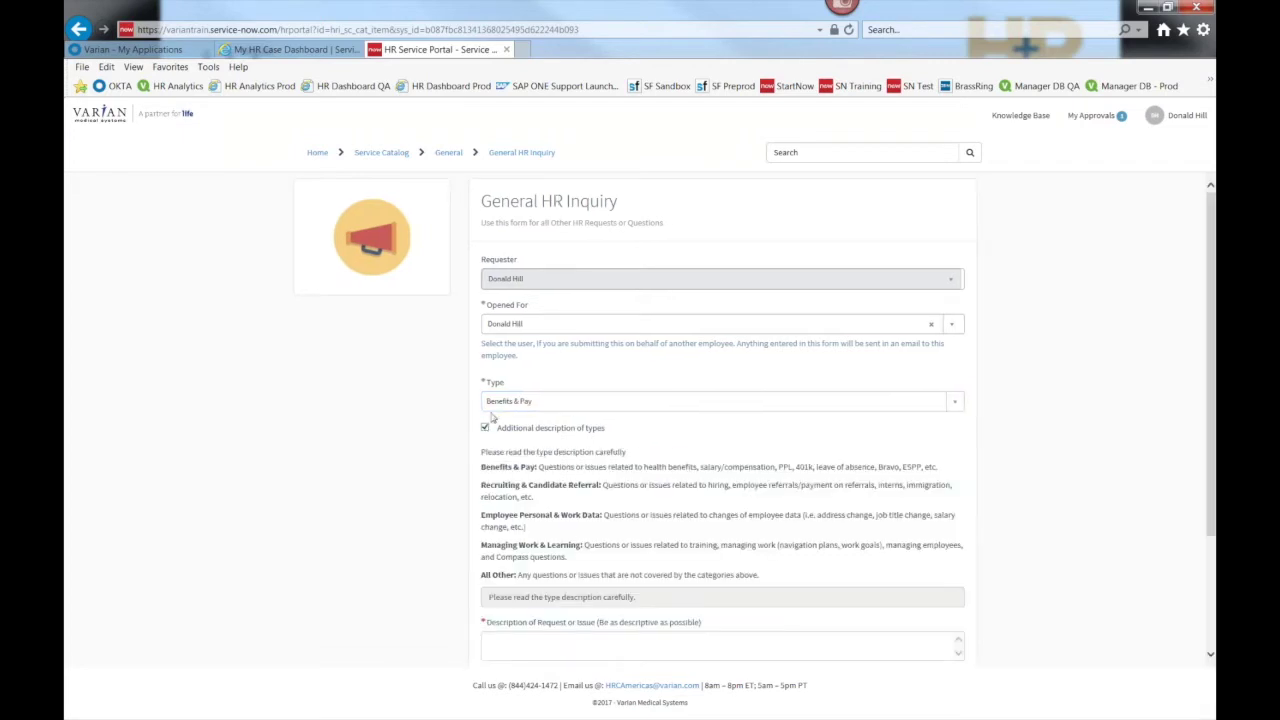
{"action": "left_click", "coordinate": [485, 427]}
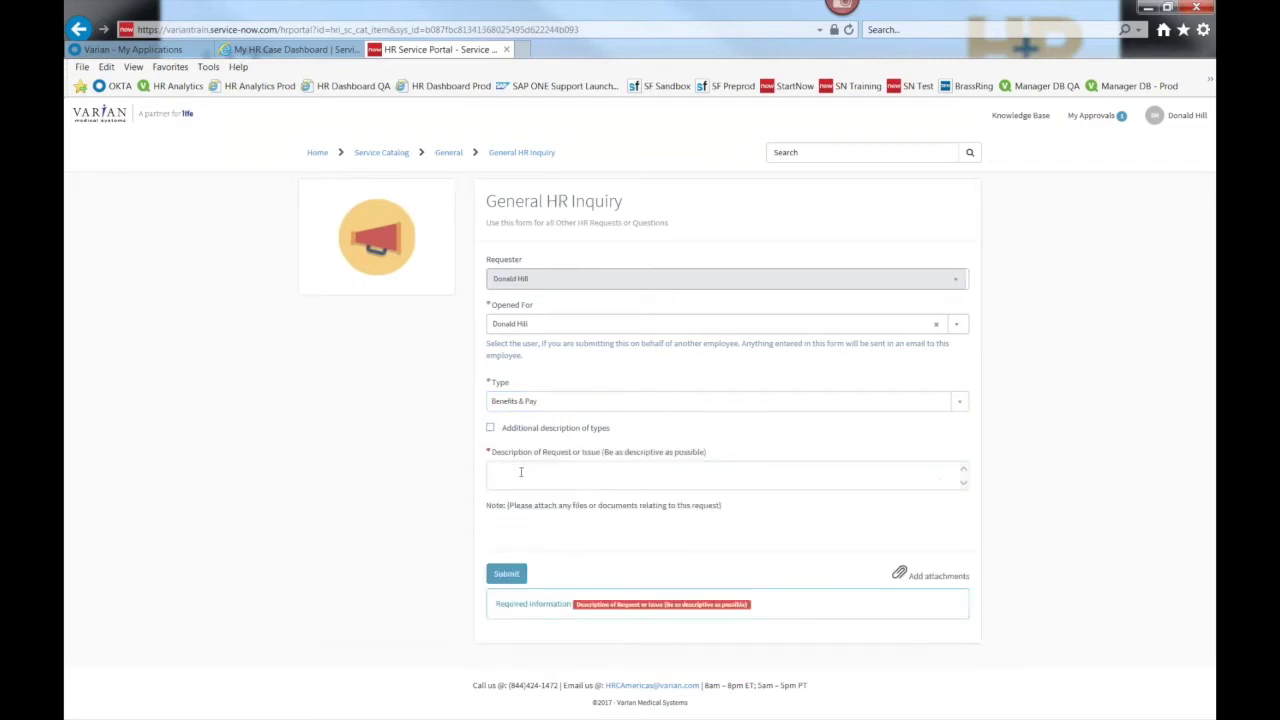
Describe the request as "I have a question about my benefits..." and submit the inquiry.
{"action": "left_click", "coordinate": [520, 472]}
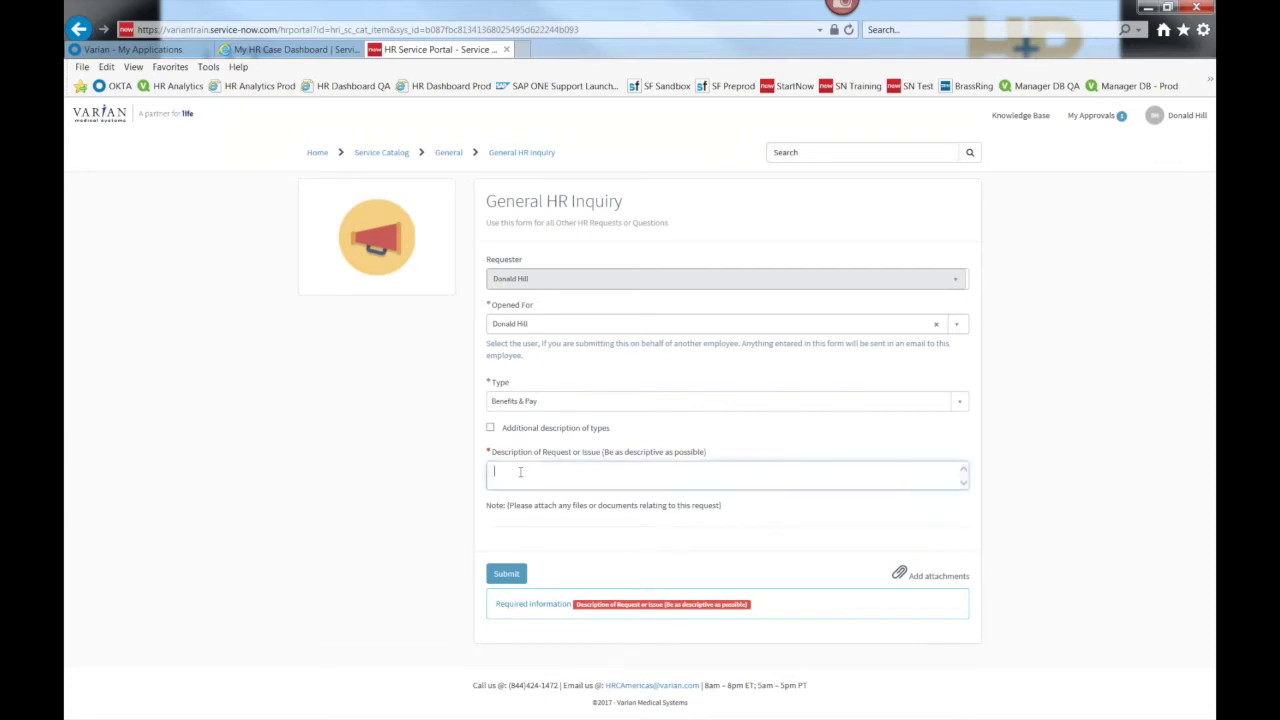
{"action": "type", "text": "I ha"}
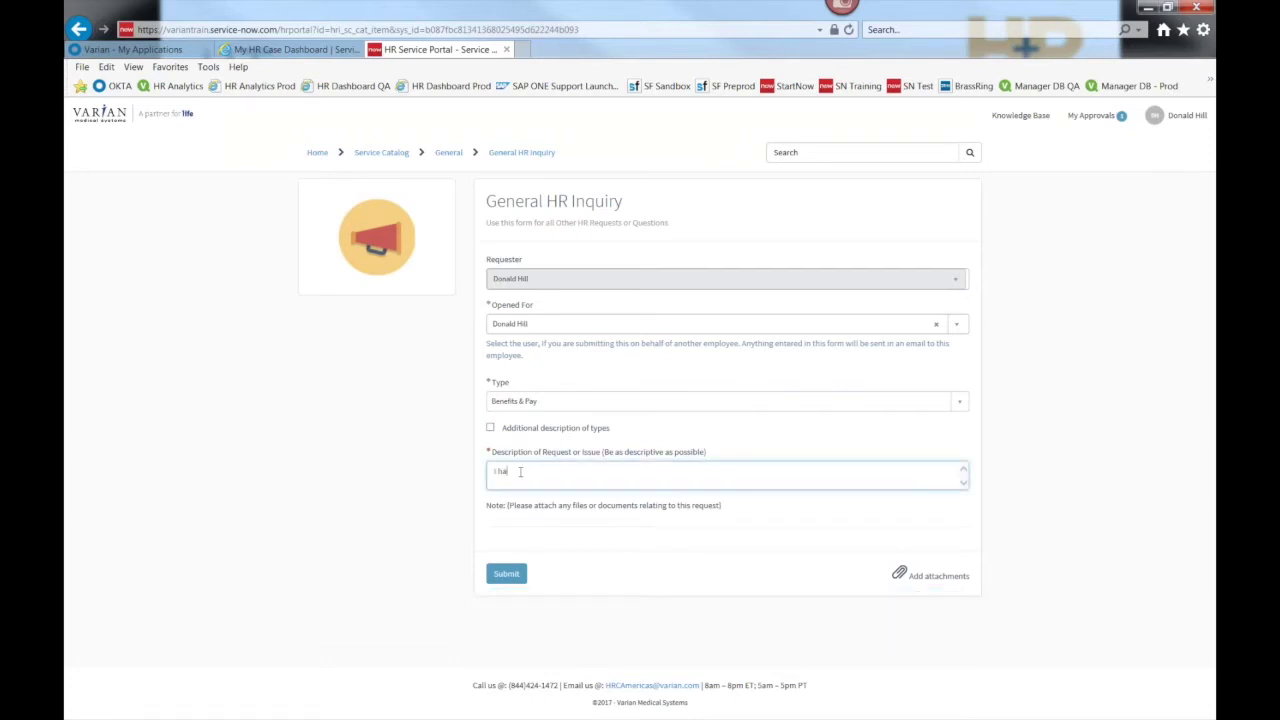
{"action": "type", "text": "ve a question about my benefits..."}
{"action": "left_click_drag", "start_coordinate": [494, 474], "coordinate": [652, 494]}
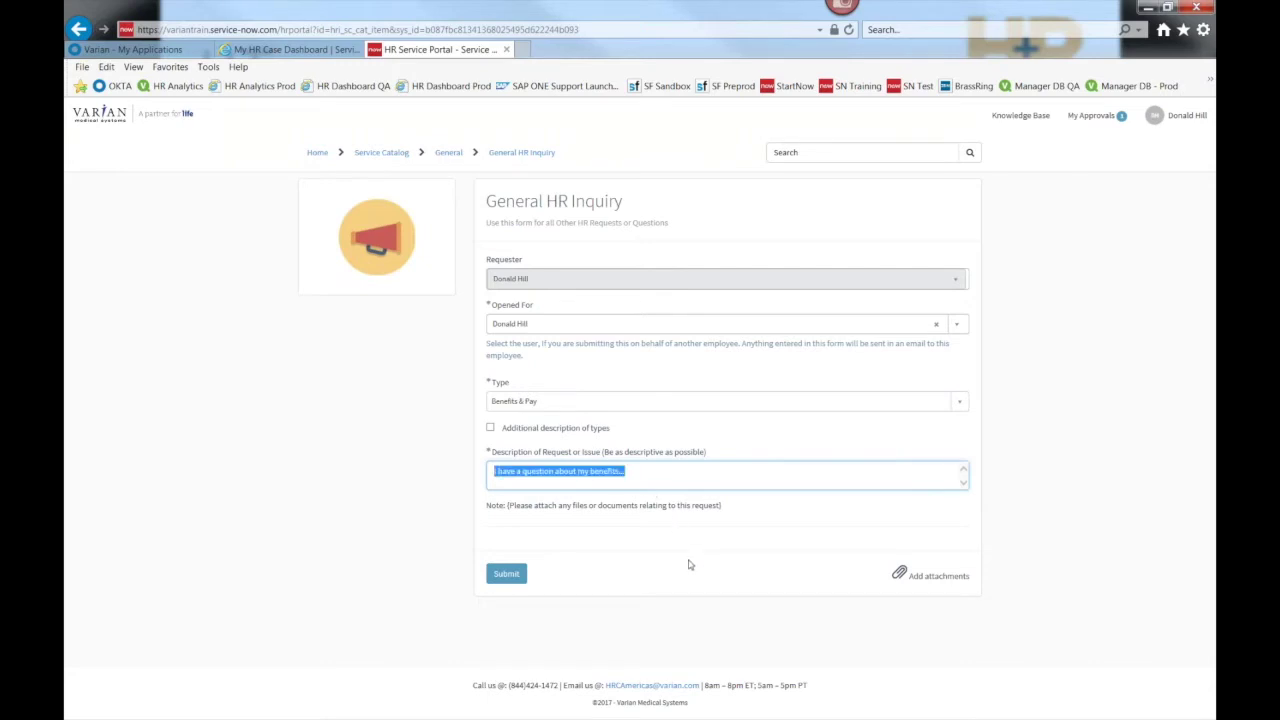
{"action": "left_click", "coordinate": [515, 575]}
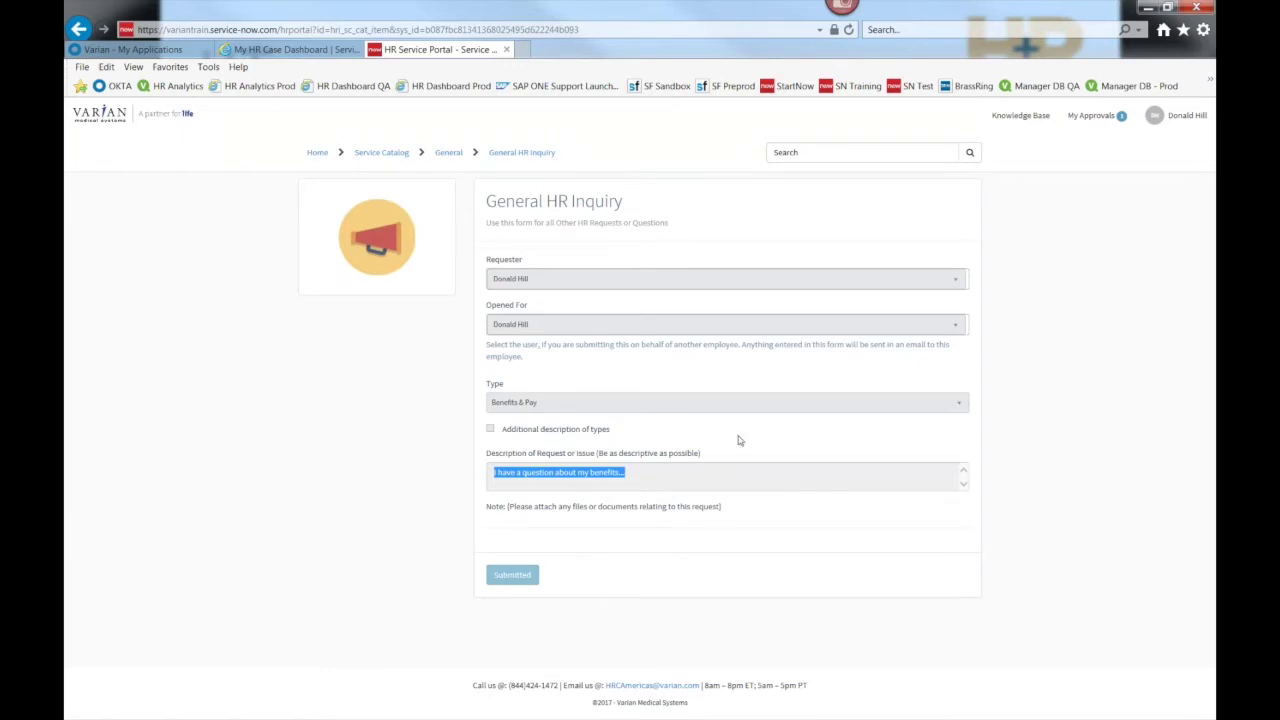
Open the General HR Inquiry request from the open cases and send the message "I forgot to add..." in its activity.
{"action": "left_click", "coordinate": [320, 160]}
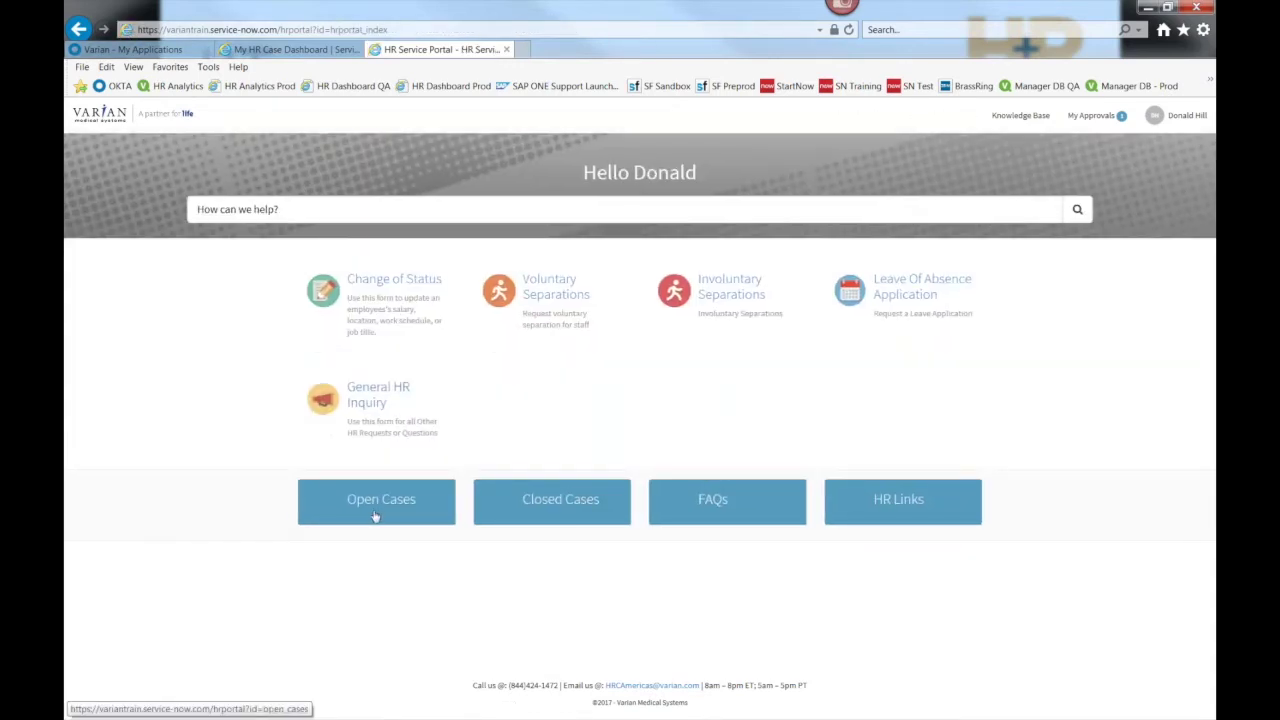
{"action": "left_click", "coordinate": [380, 507]}
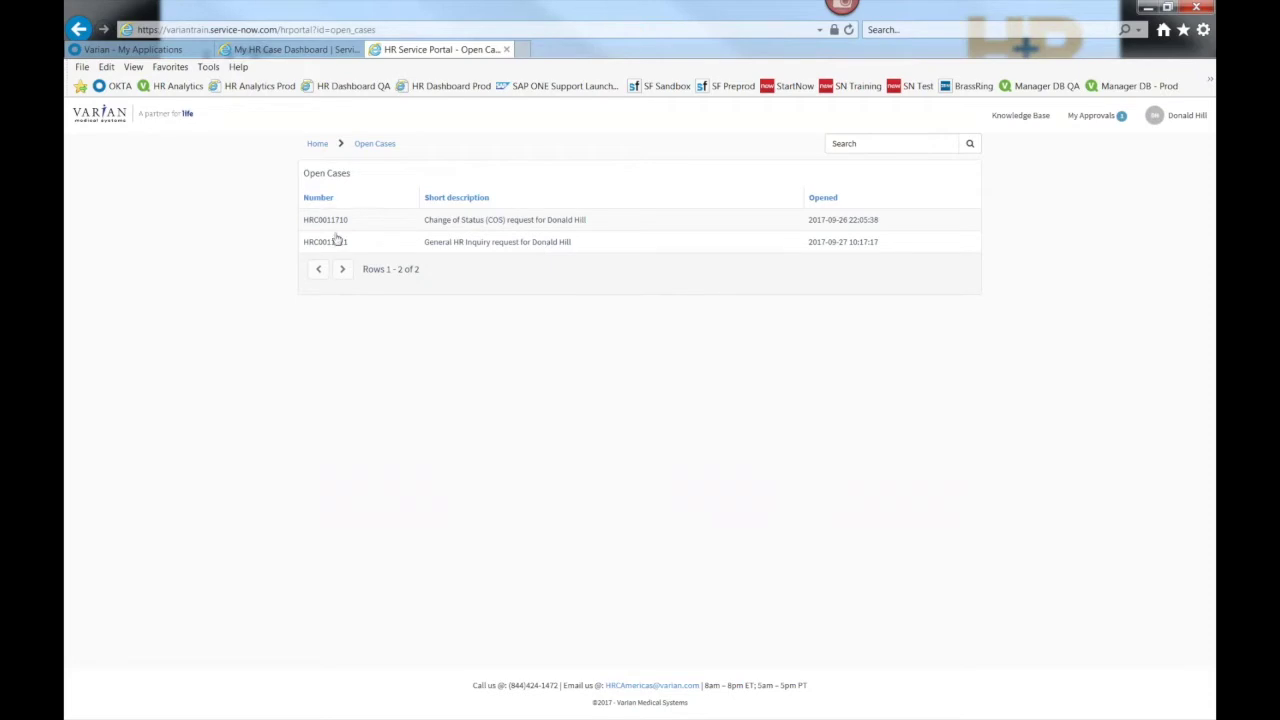
{"action": "left_click", "coordinate": [323, 245]}
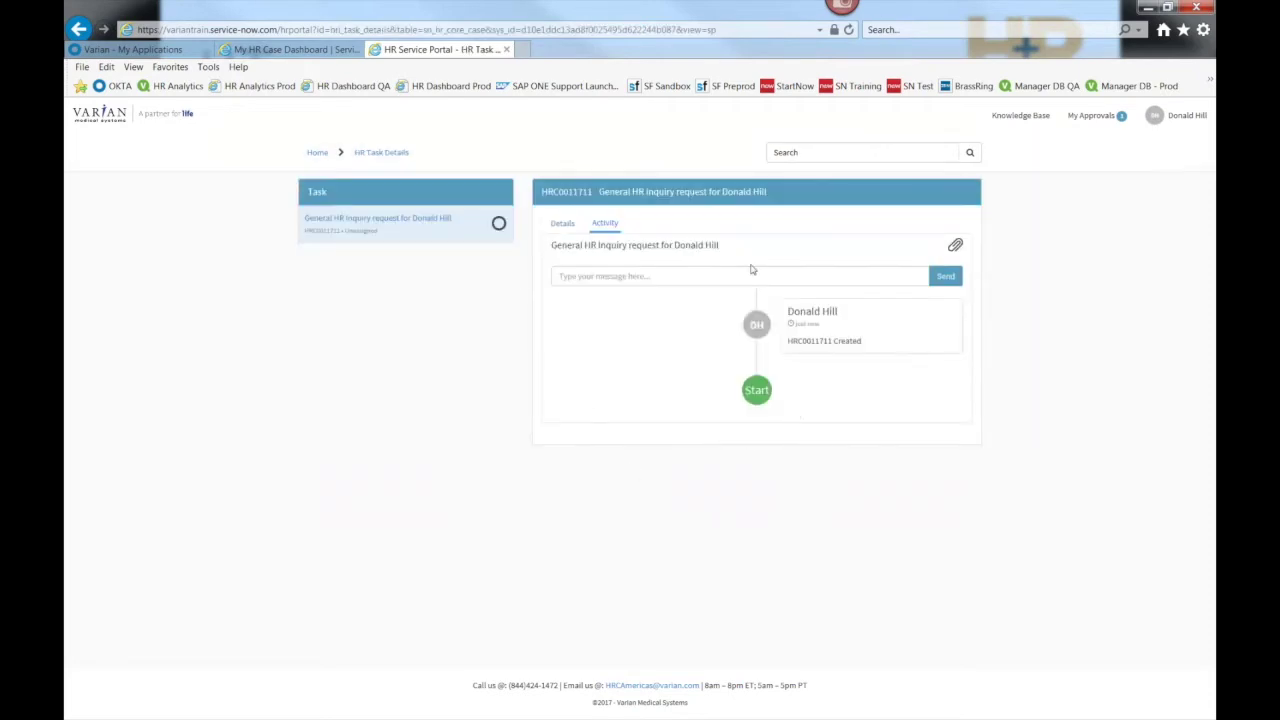
{"action": "left_click", "coordinate": [588, 277]}
{"action": "type", "text": "I fo"}
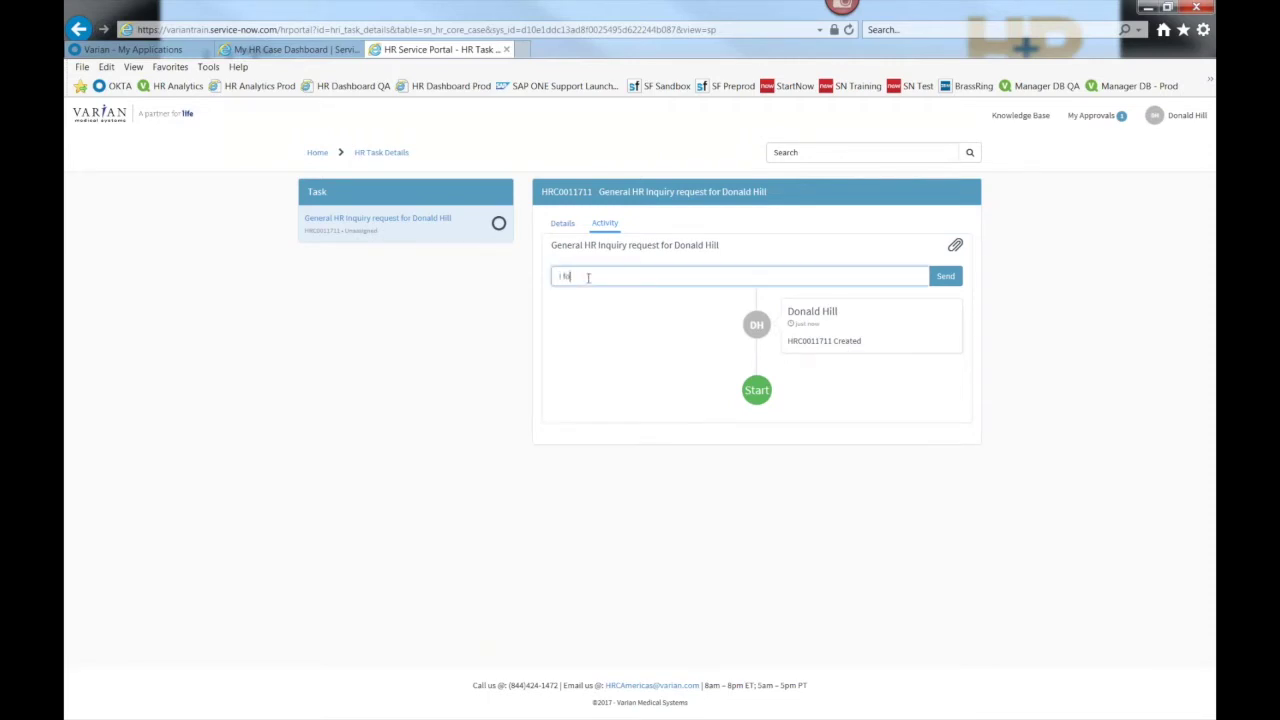
{"action": "type", "text": "rgot to add..."}
{"action": "left_click", "coordinate": [946, 277]}
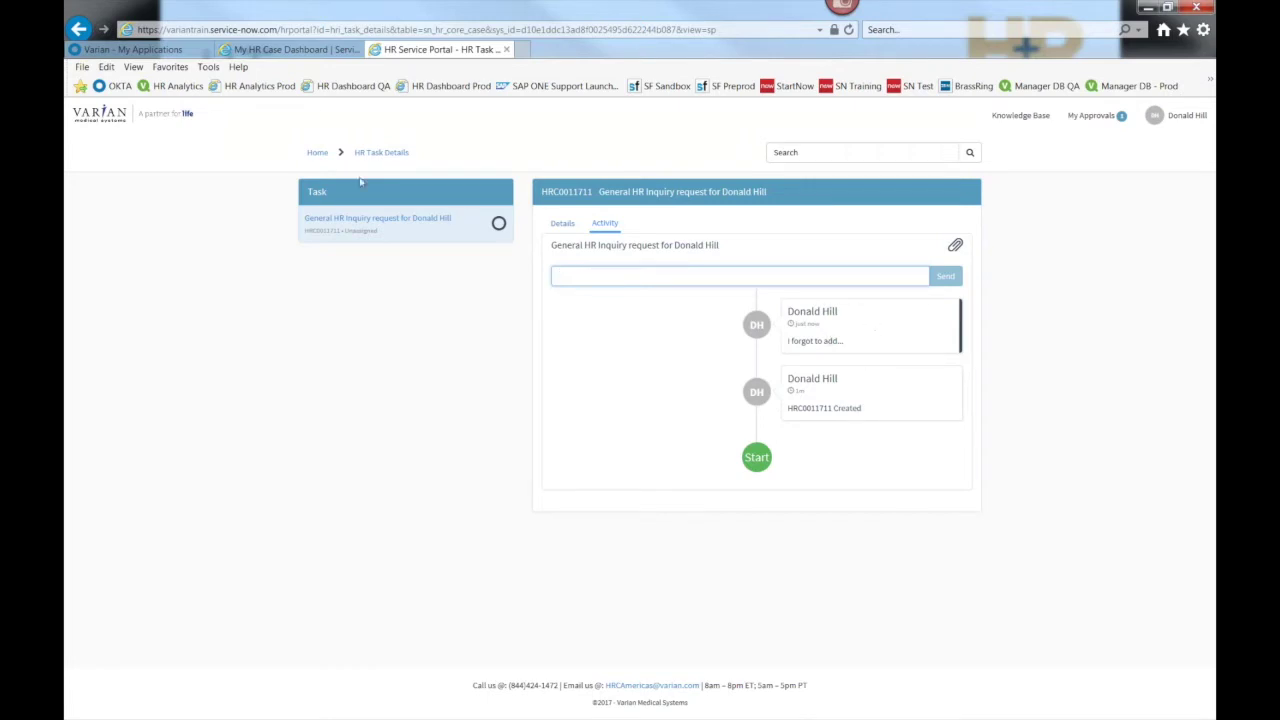
Open the Change of Status (COS) request from the open cases and review its details and activity.
{"action": "left_click", "coordinate": [317, 154]}
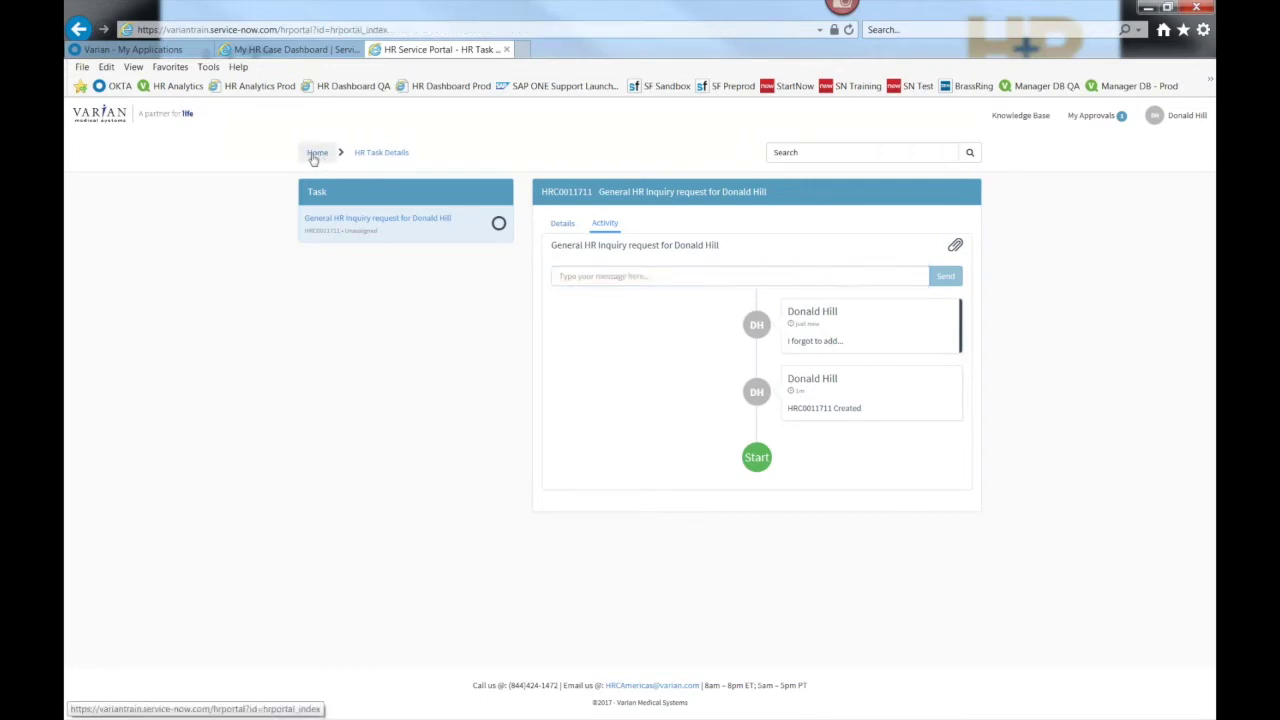
{"action": "left_click", "coordinate": [376, 509]}
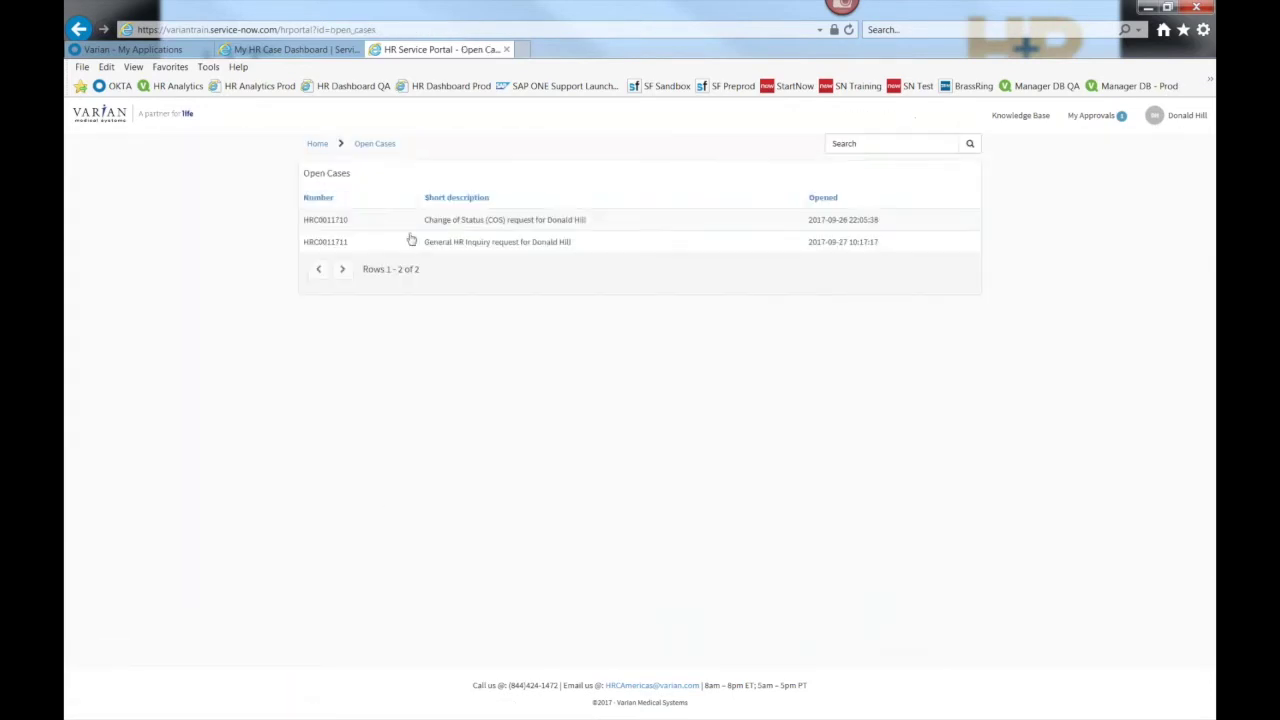
{"action": "left_click", "coordinate": [333, 221]}
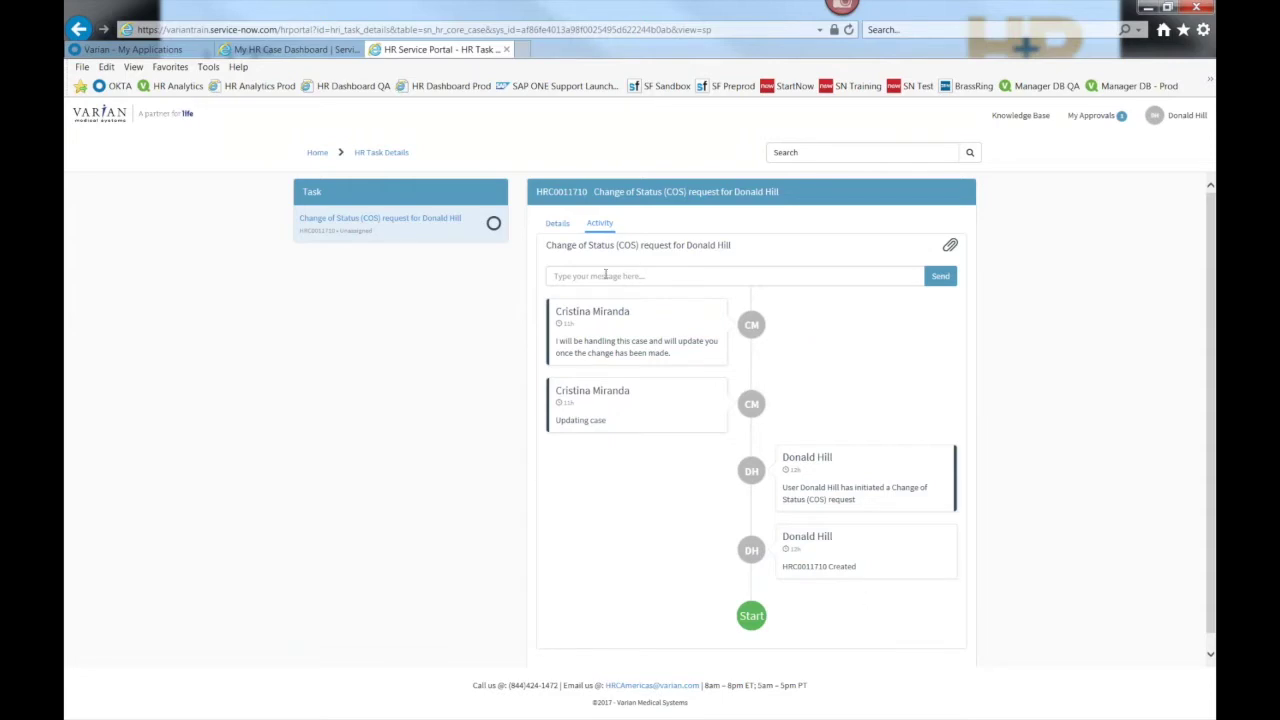
{"action": "left_click", "coordinate": [563, 226]}
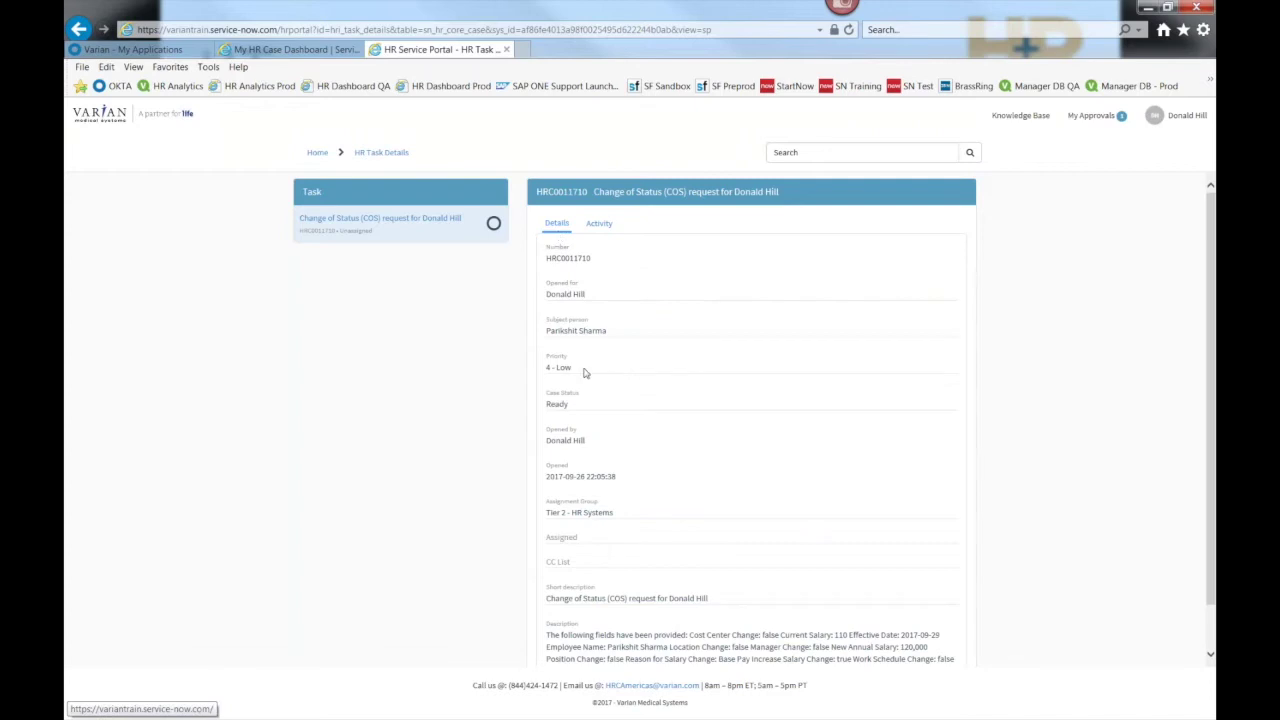
{"action": "left_click", "coordinate": [598, 226]}
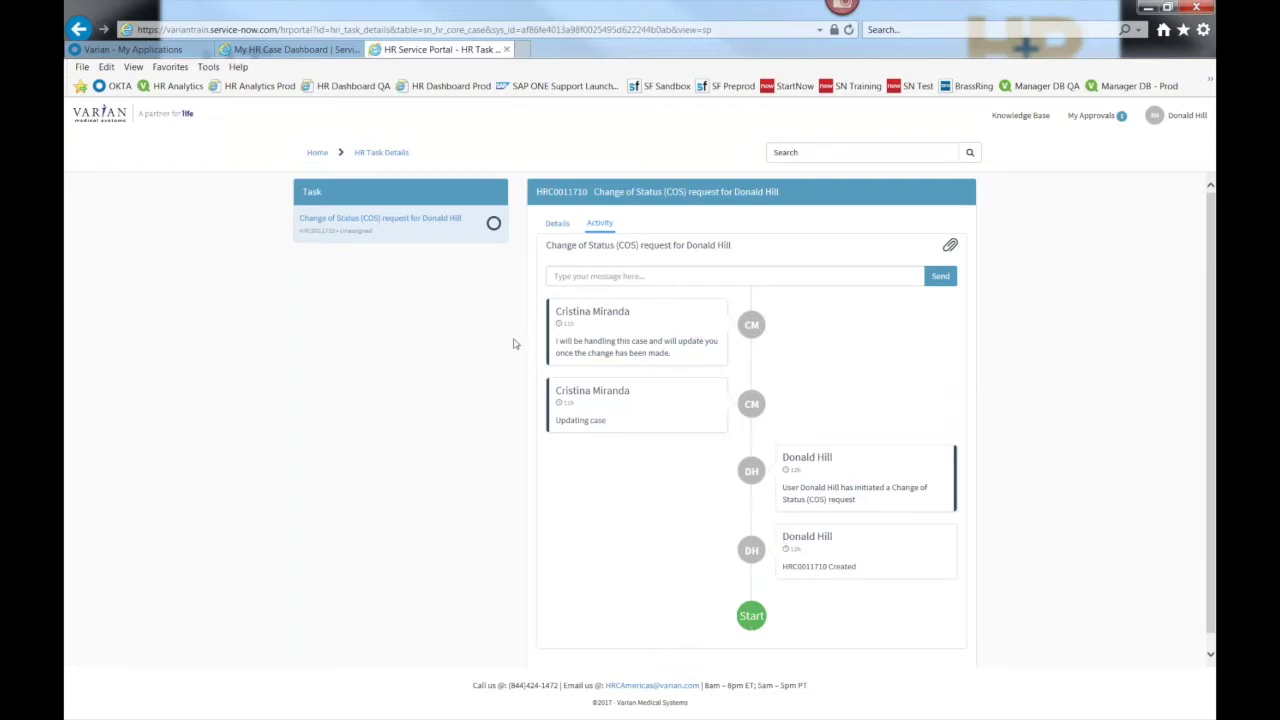
Send the message "Thank You" in the activity of the Change of Status case.
{"action": "left_click", "coordinate": [652, 273]}
{"action": "type", "text": "Thank"}
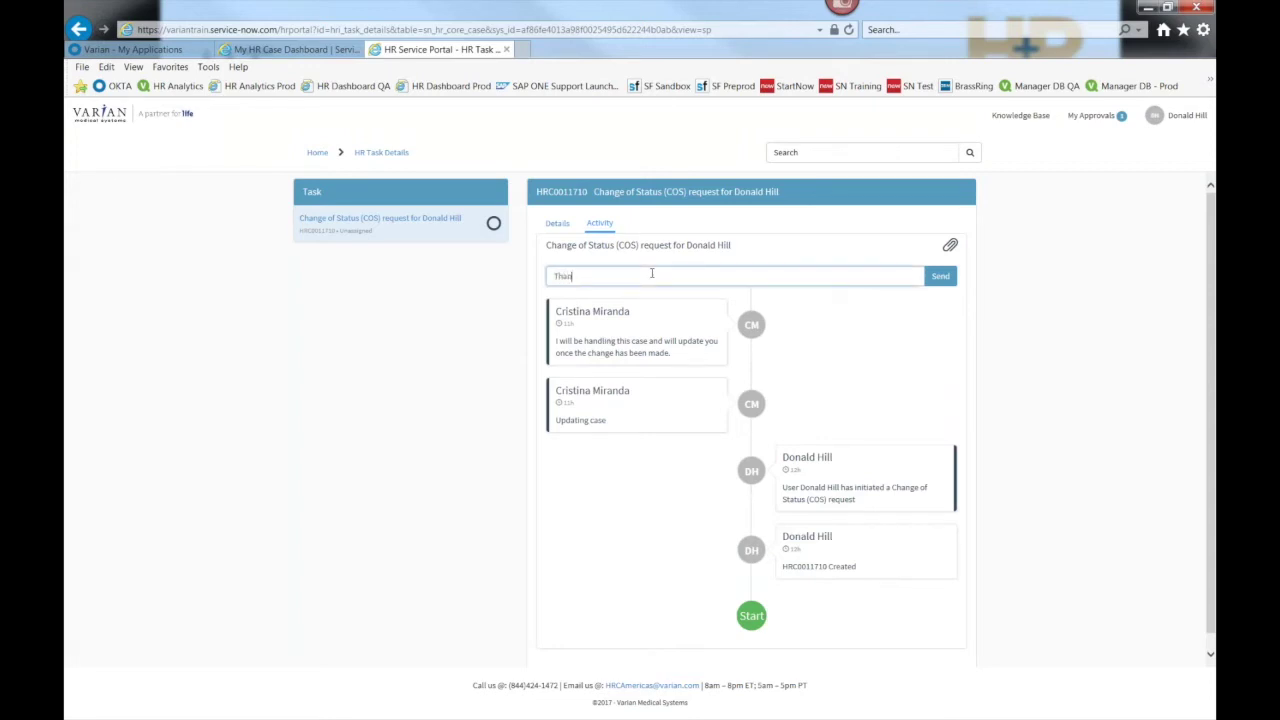
{"action": "type", "text": " You"}
{"action": "left_click", "coordinate": [938, 276]}
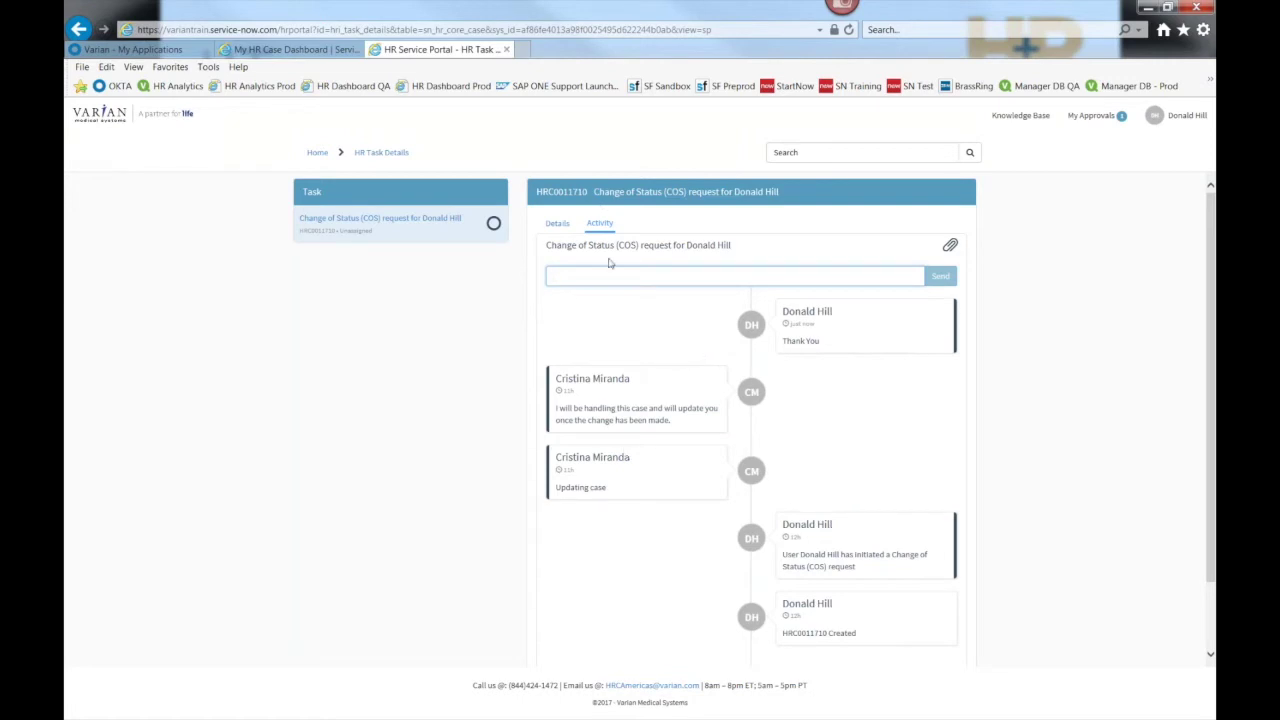
Start a Change of Status request from the portal home for the second listed employee, with effective date 2017-09-29.
{"action": "left_click", "coordinate": [320, 154]}
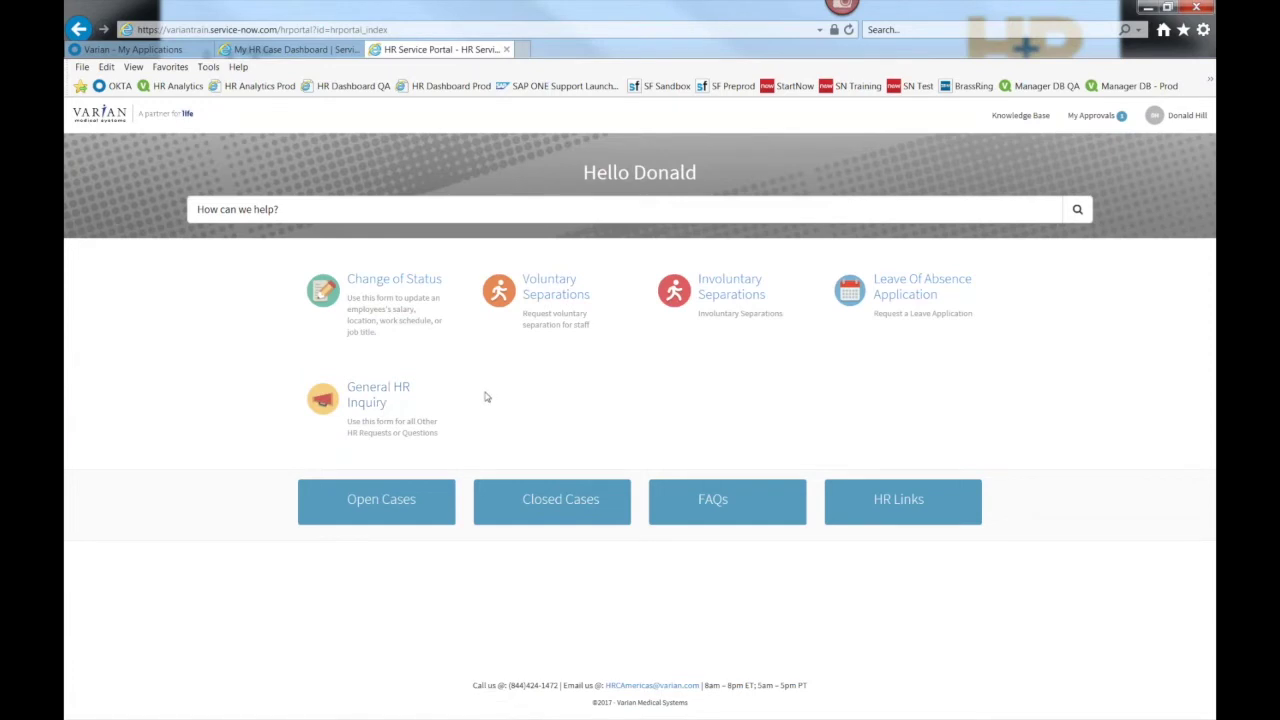
{"action": "left_click", "coordinate": [393, 285]}
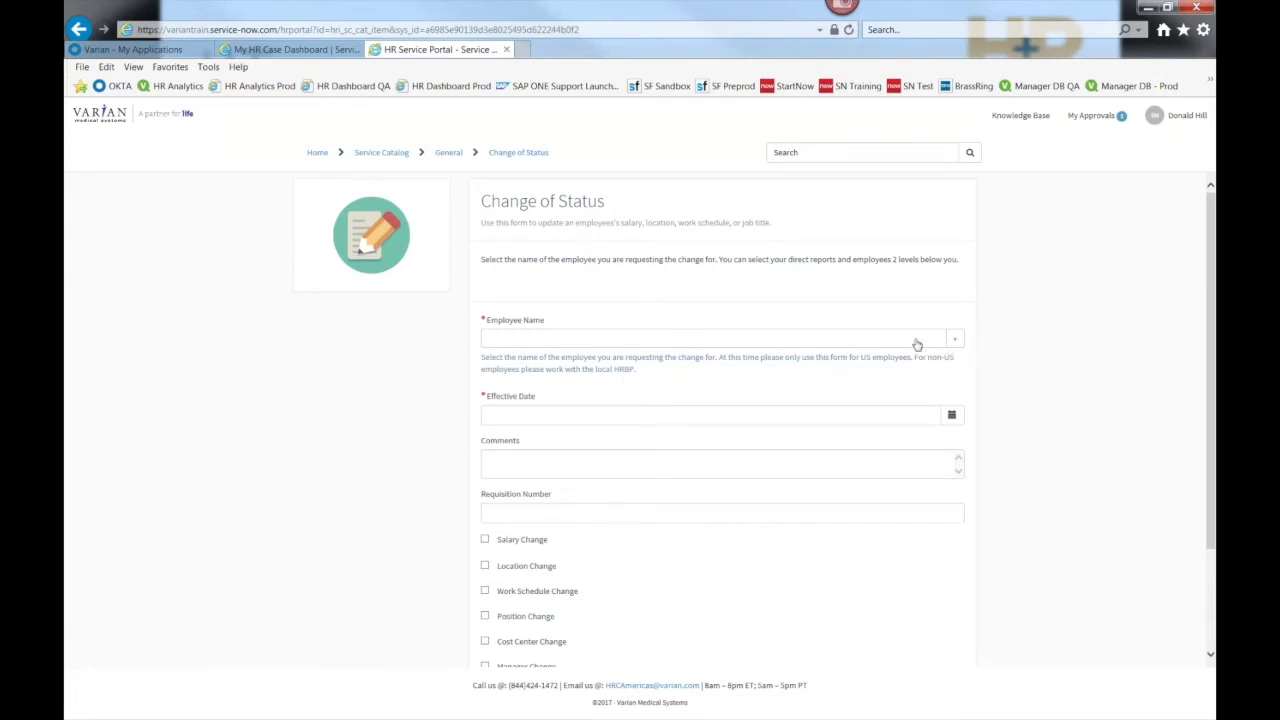
{"action": "left_click", "coordinate": [958, 342]}
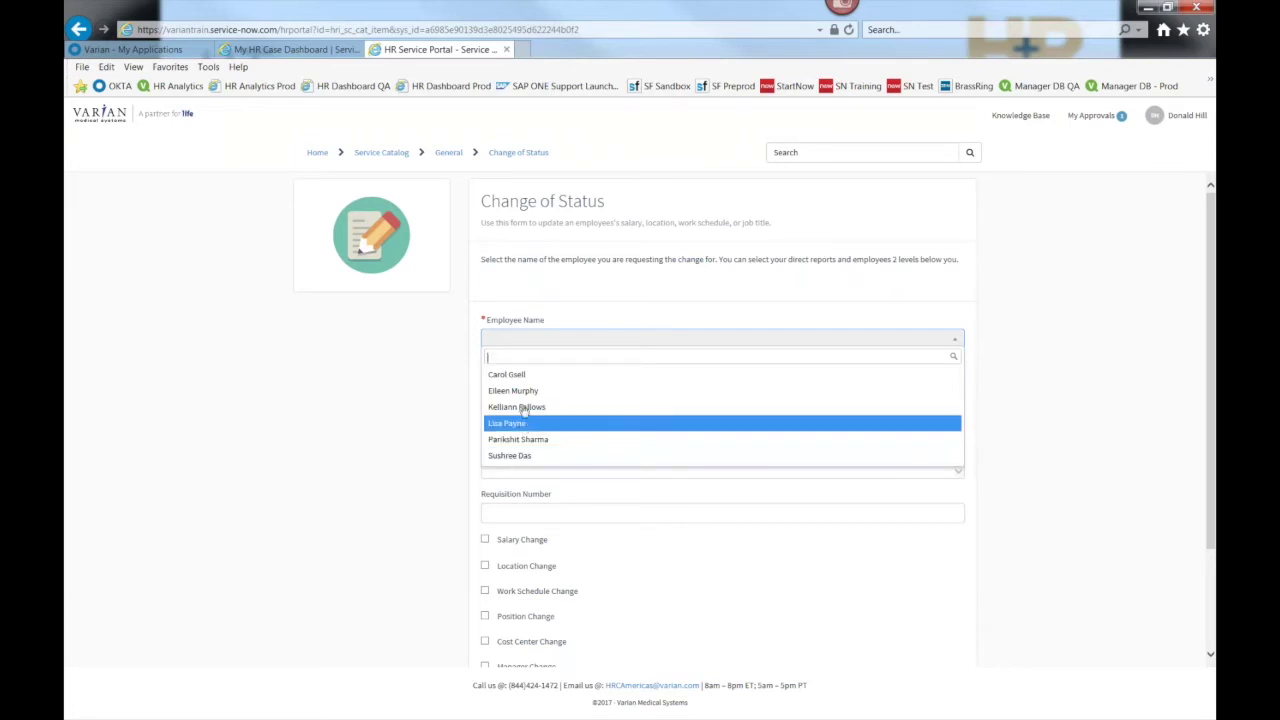
{"action": "left_click", "coordinate": [522, 392]}
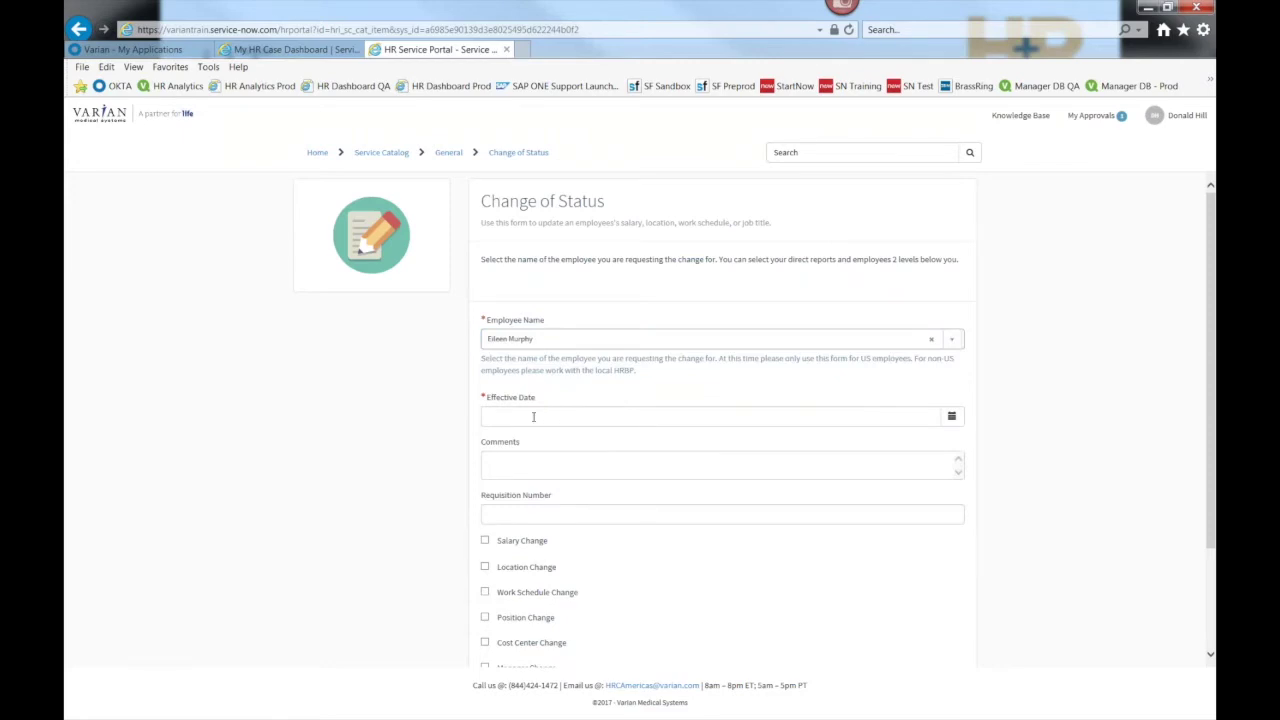
{"action": "left_click", "coordinate": [952, 416]}
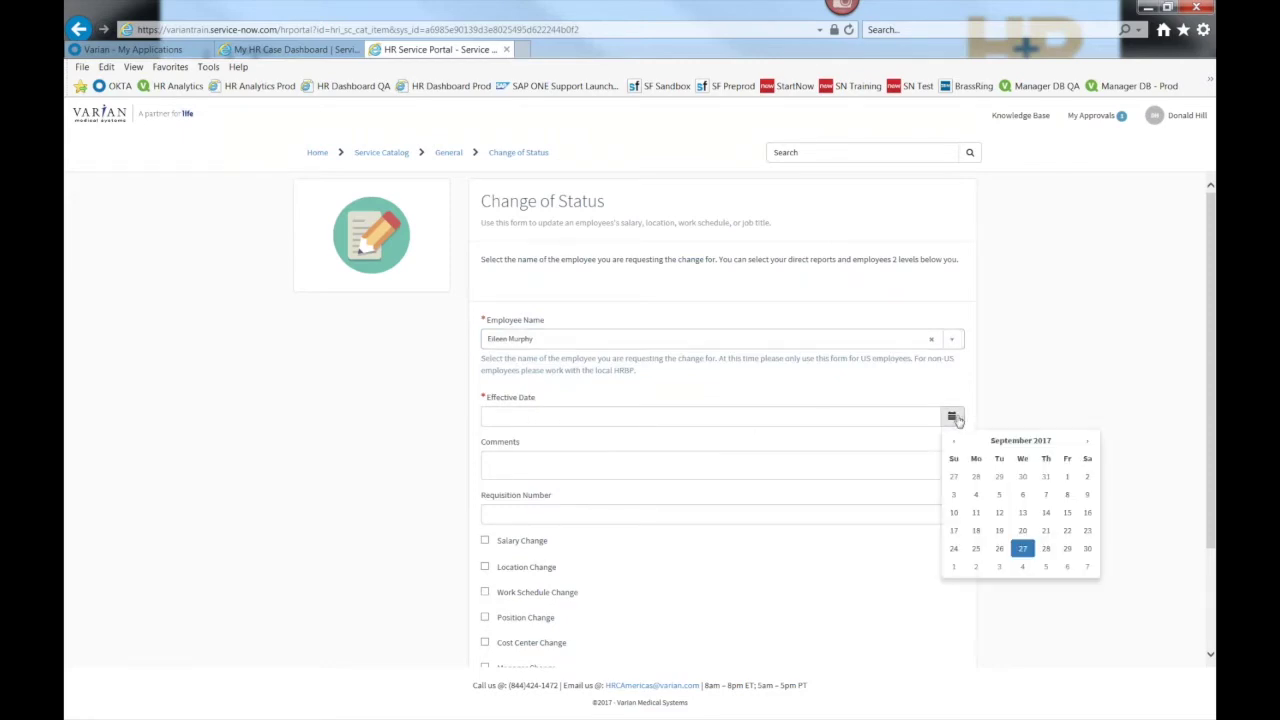
{"action": "left_click", "coordinate": [1067, 548]}
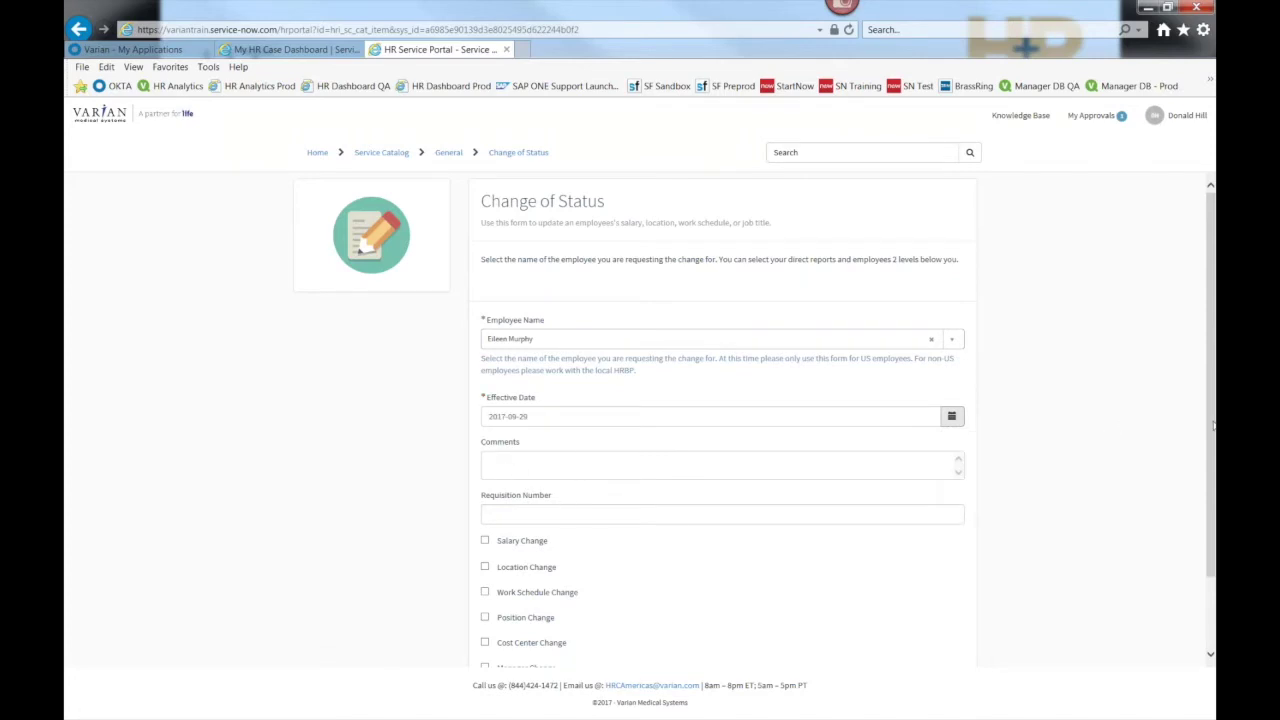
Add a salary change with a new annual salary of 500000 and the reason Base Pay Increase.
{"action": "left_click_drag", "start_coordinate": [1211, 455], "coordinate": [1211, 522]}
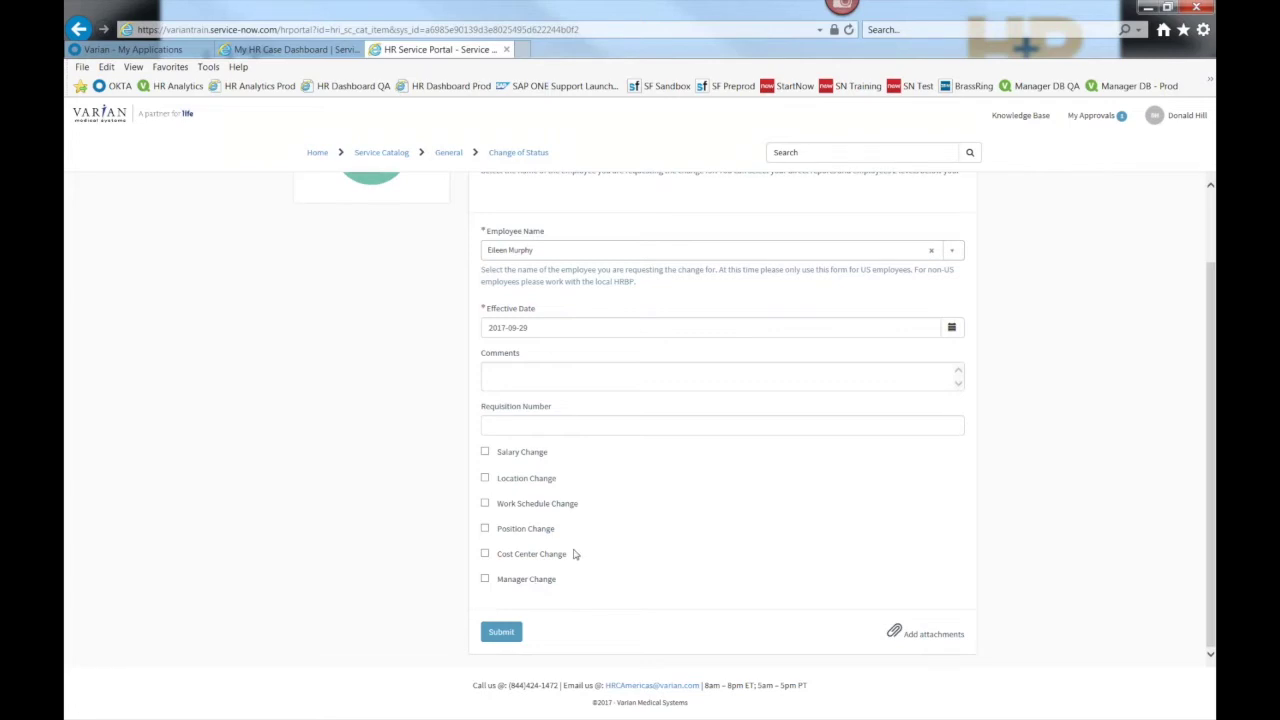
{"action": "left_click", "coordinate": [485, 453]}
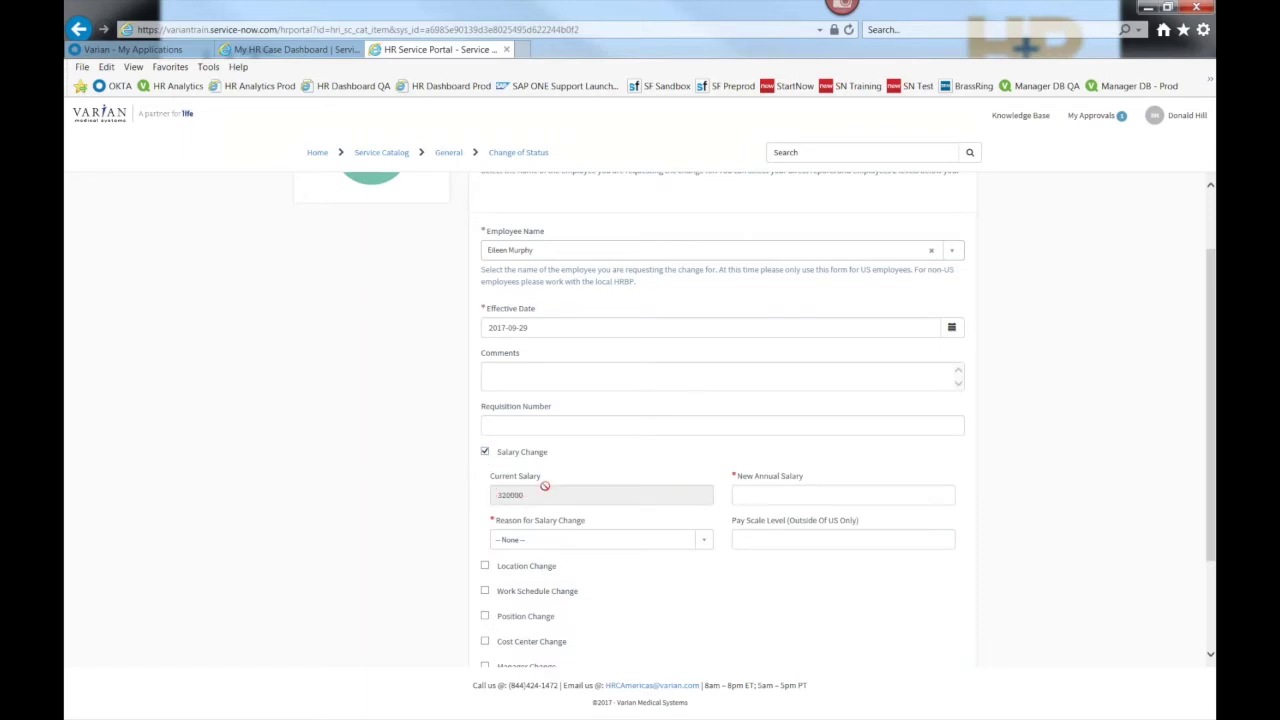
{"action": "left_click", "coordinate": [781, 497]}
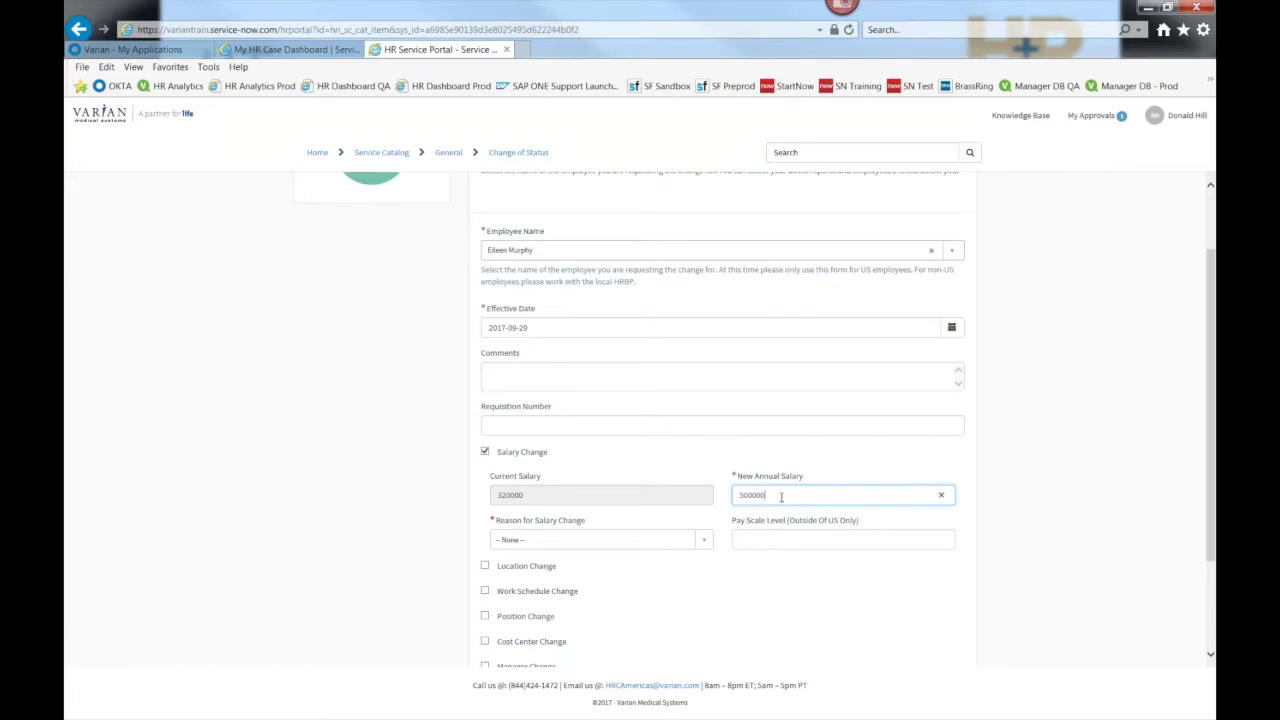
{"action": "type", "text": "500000"}
{"action": "left_click", "coordinate": [705, 546]}
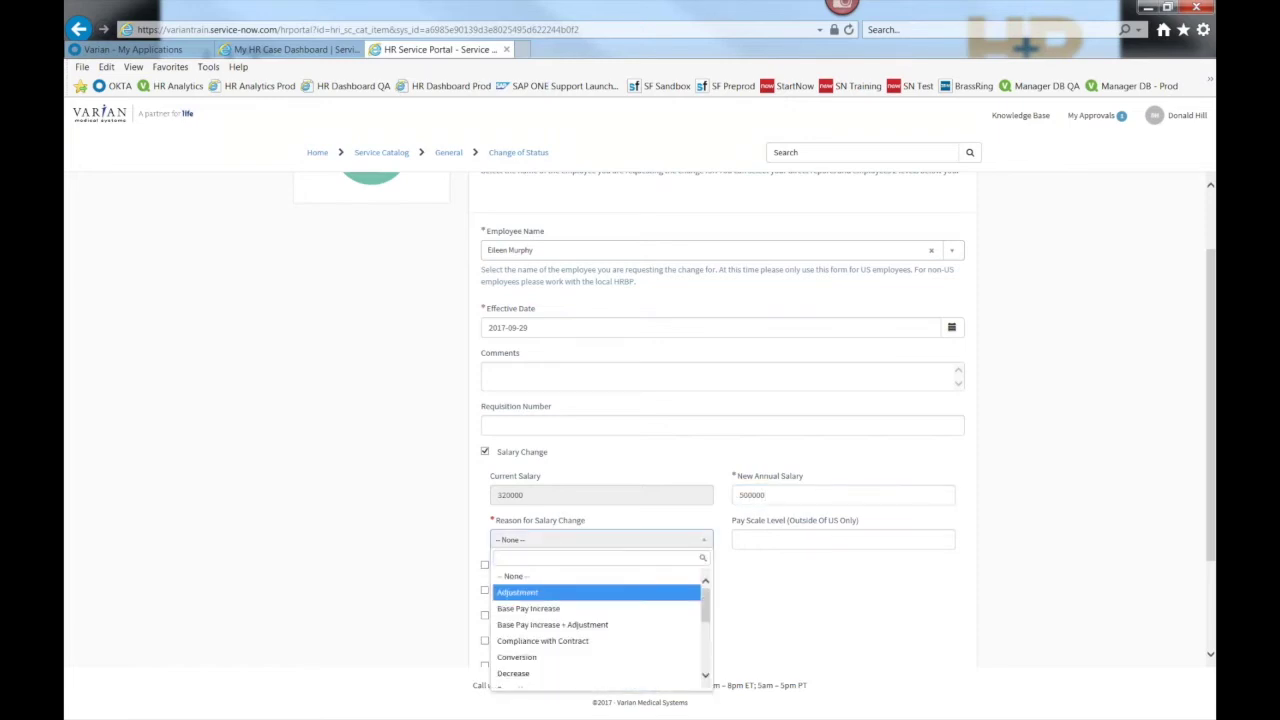
{"action": "left_click", "coordinate": [548, 609]}
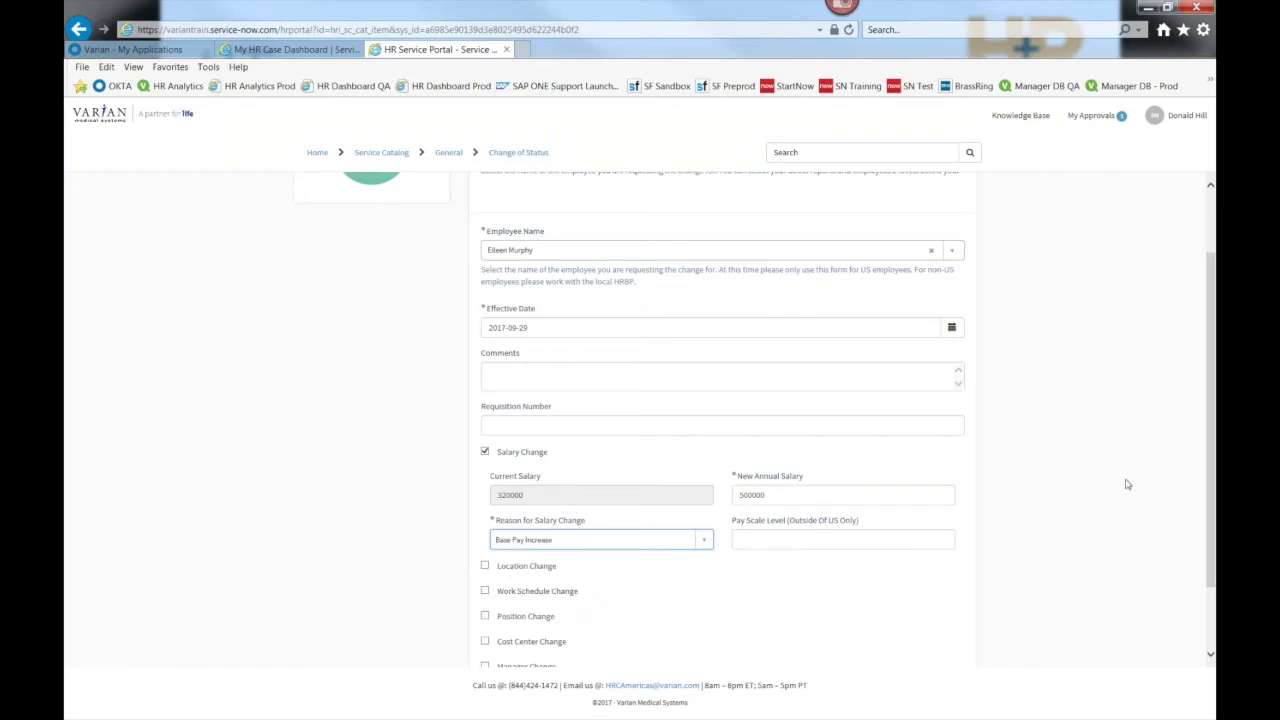
{"action": "scroll", "coordinate": [1210, 515], "scroll_direction": "down", "scroll_amount": 1}
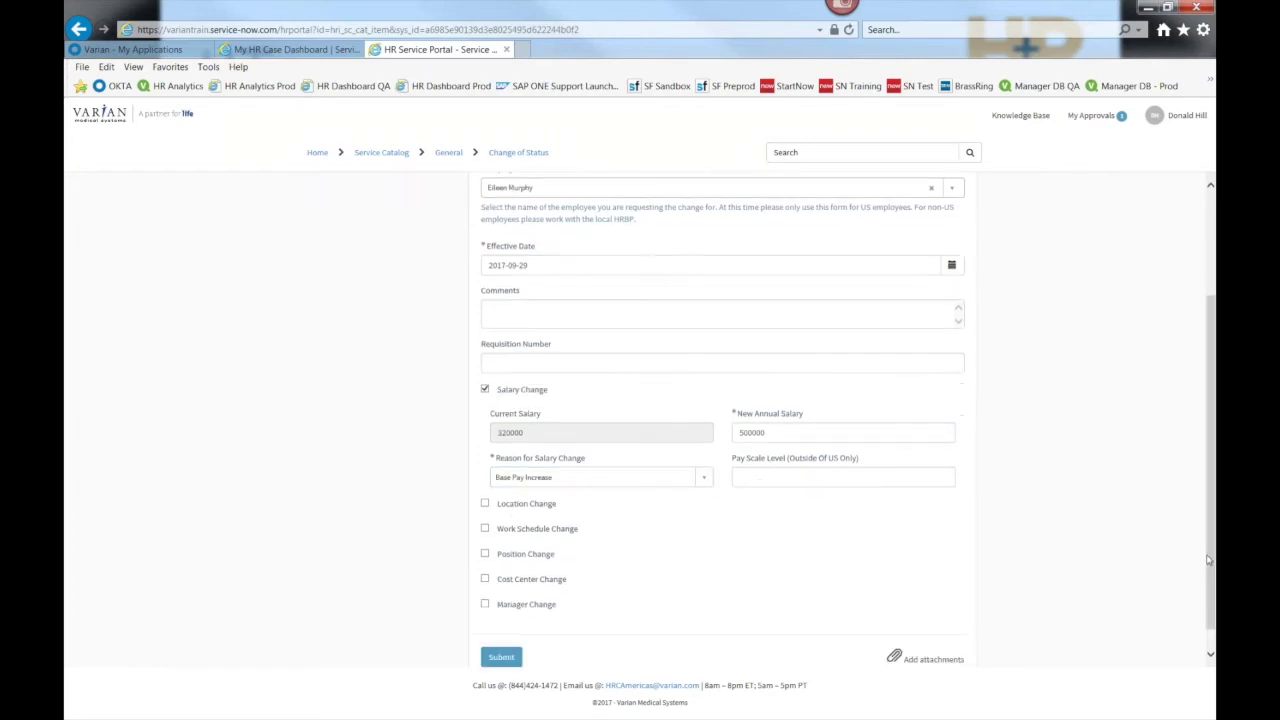
Preview the Position Change fields on the Change of Status form, and clear that option again.
{"action": "left_click", "coordinate": [485, 554]}
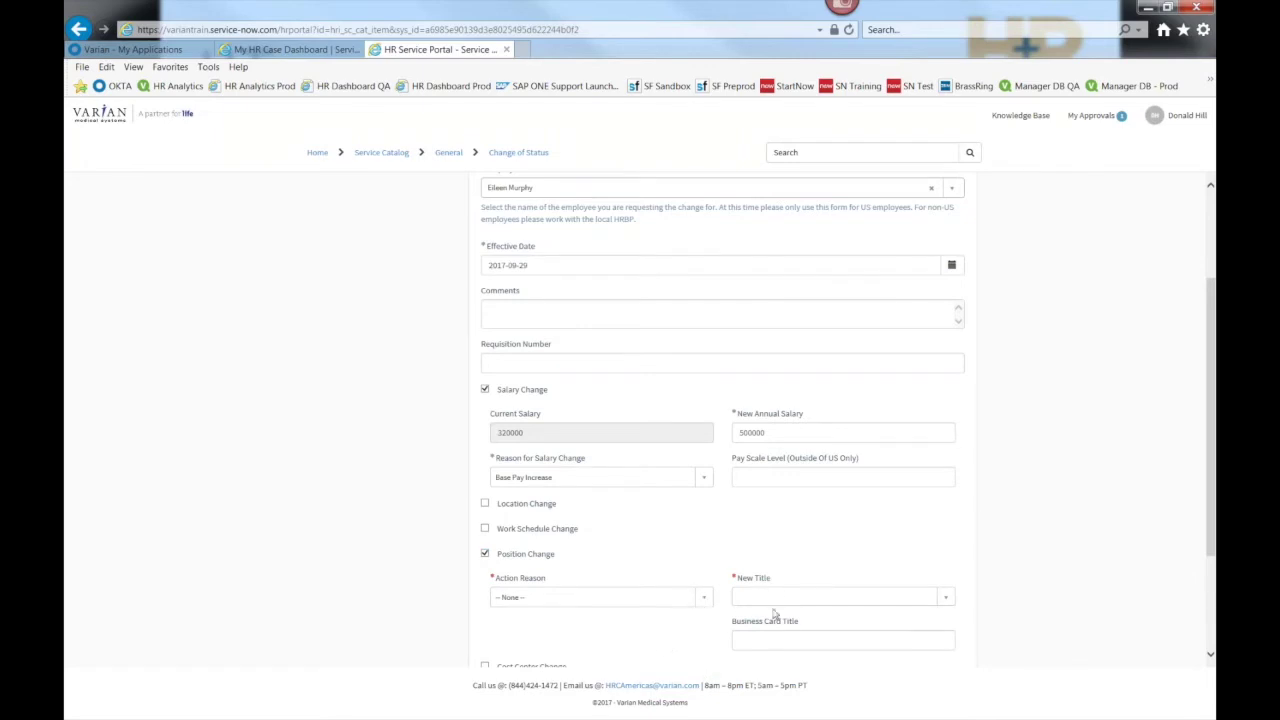
{"action": "left_click", "coordinate": [485, 554]}
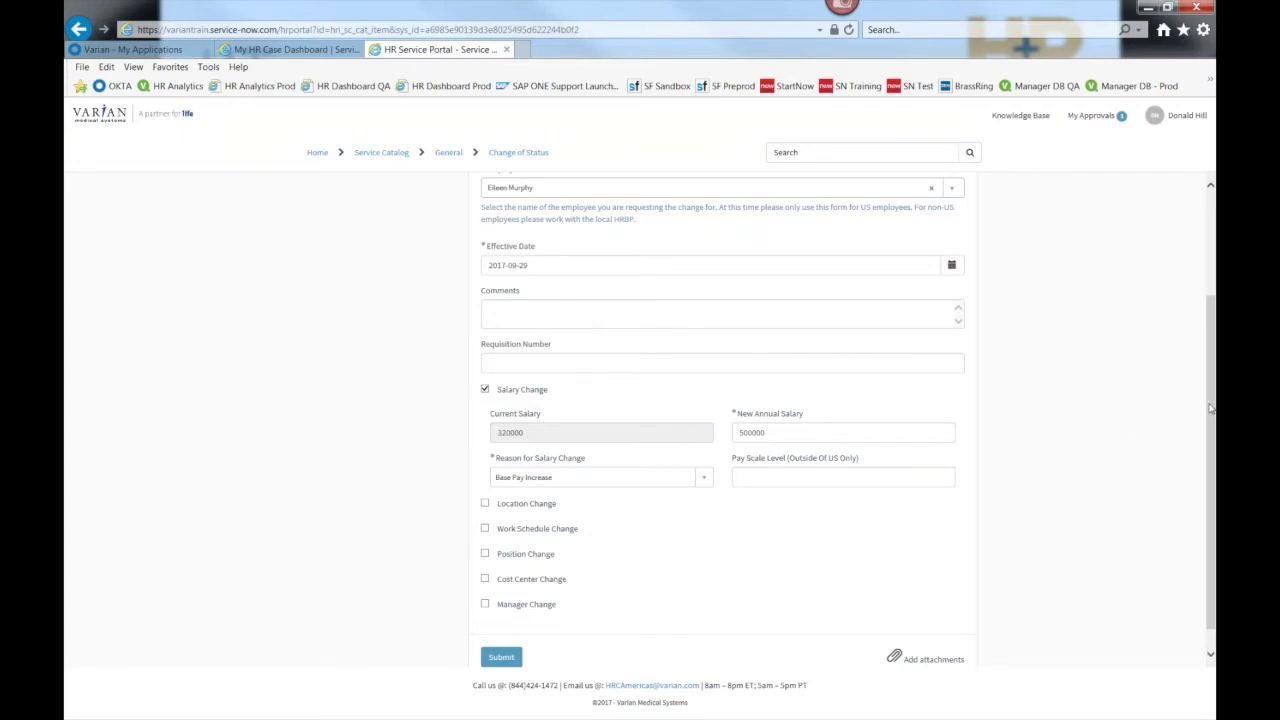
{"action": "mouse_move", "coordinate": [1212, 408]}
{"action": "left_mouse_down"}
{"action": "mouse_move", "coordinate": [1212, 344]}
{"action": "mouse_move", "coordinate": [1212, 398]}
{"action": "left_mouse_up"}
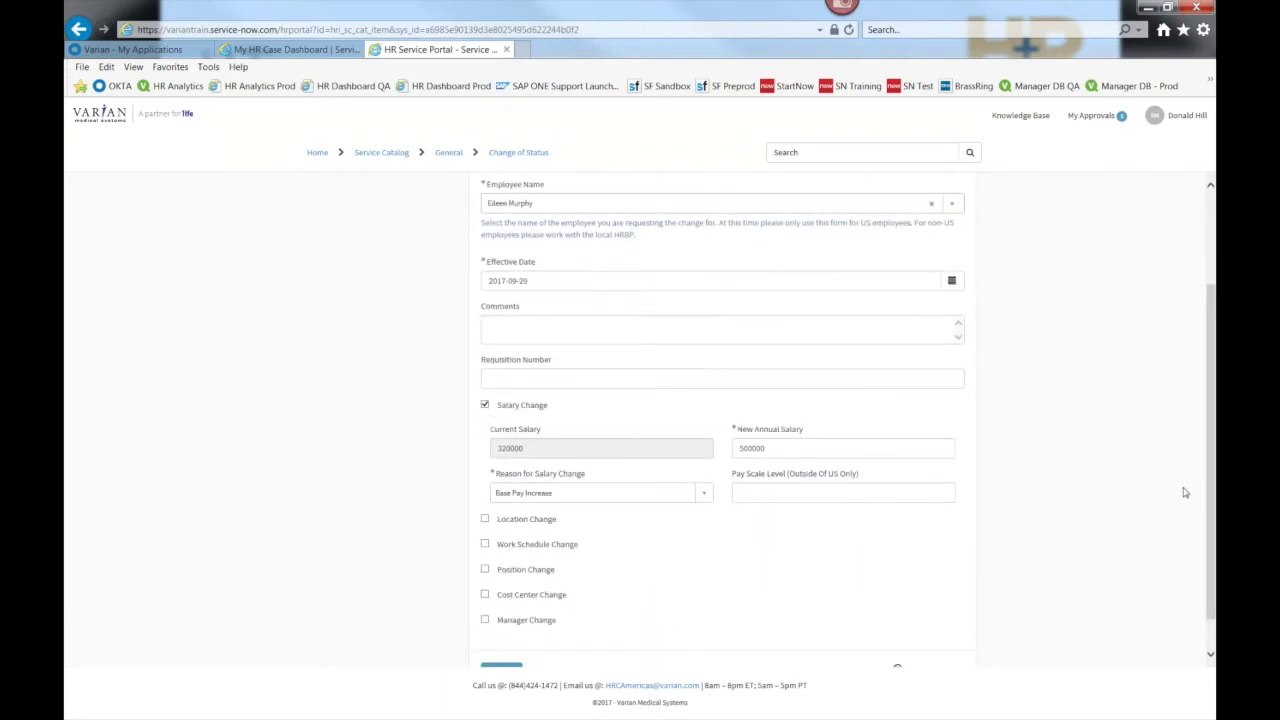
{"action": "left_click_drag", "start_coordinate": [1213, 503], "coordinate": [1213, 519]}
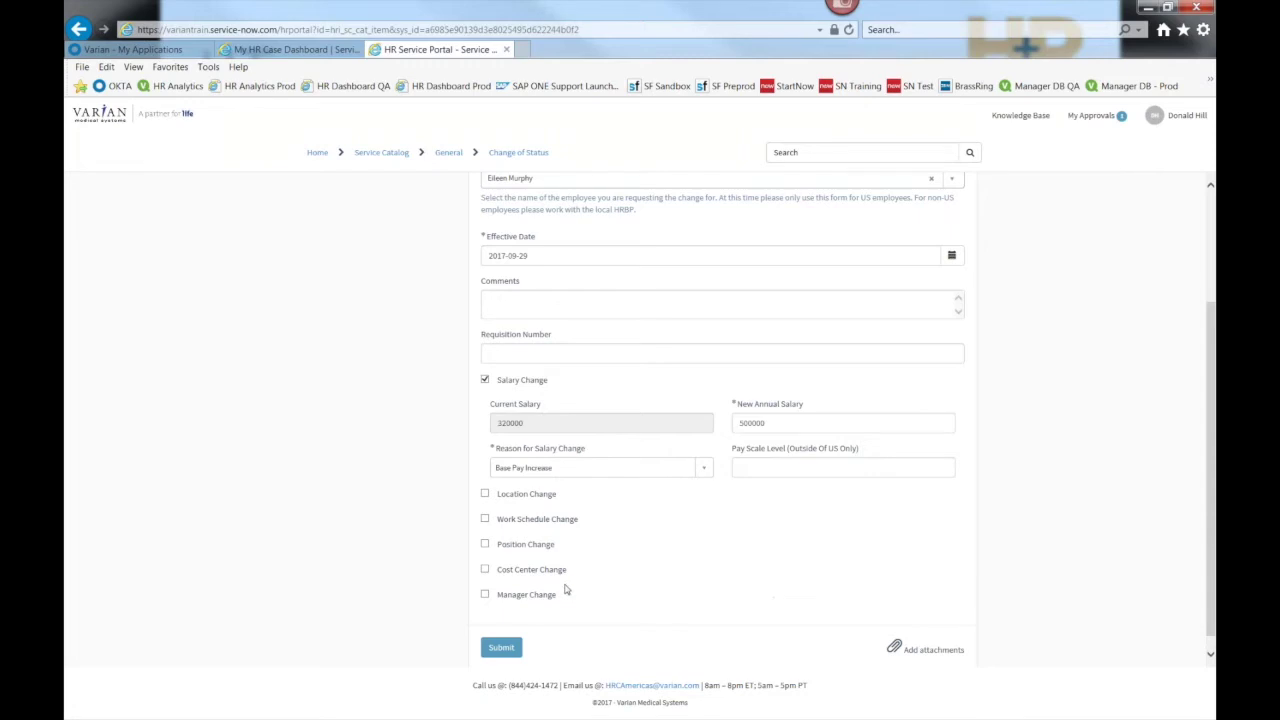
Submit the Change of Status request without a comment and open the case created from it.
{"action": "left_click", "coordinate": [523, 300]}
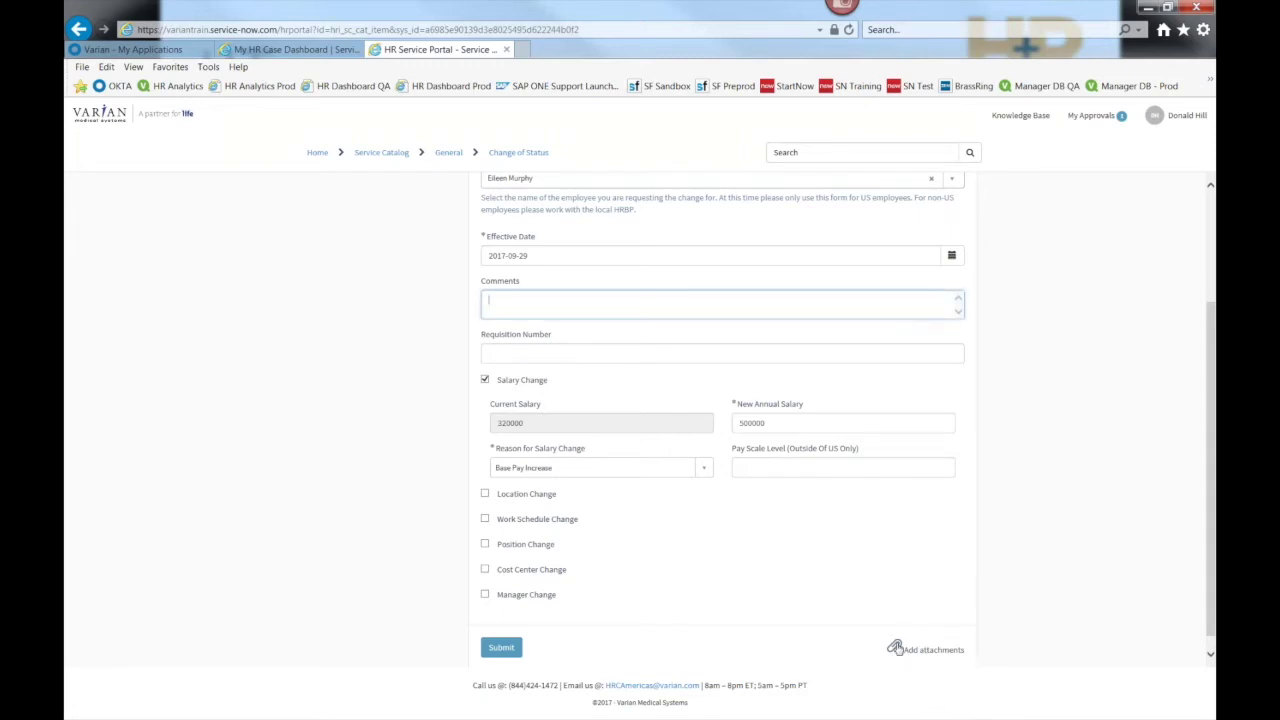
{"action": "left_click", "coordinate": [499, 648]}
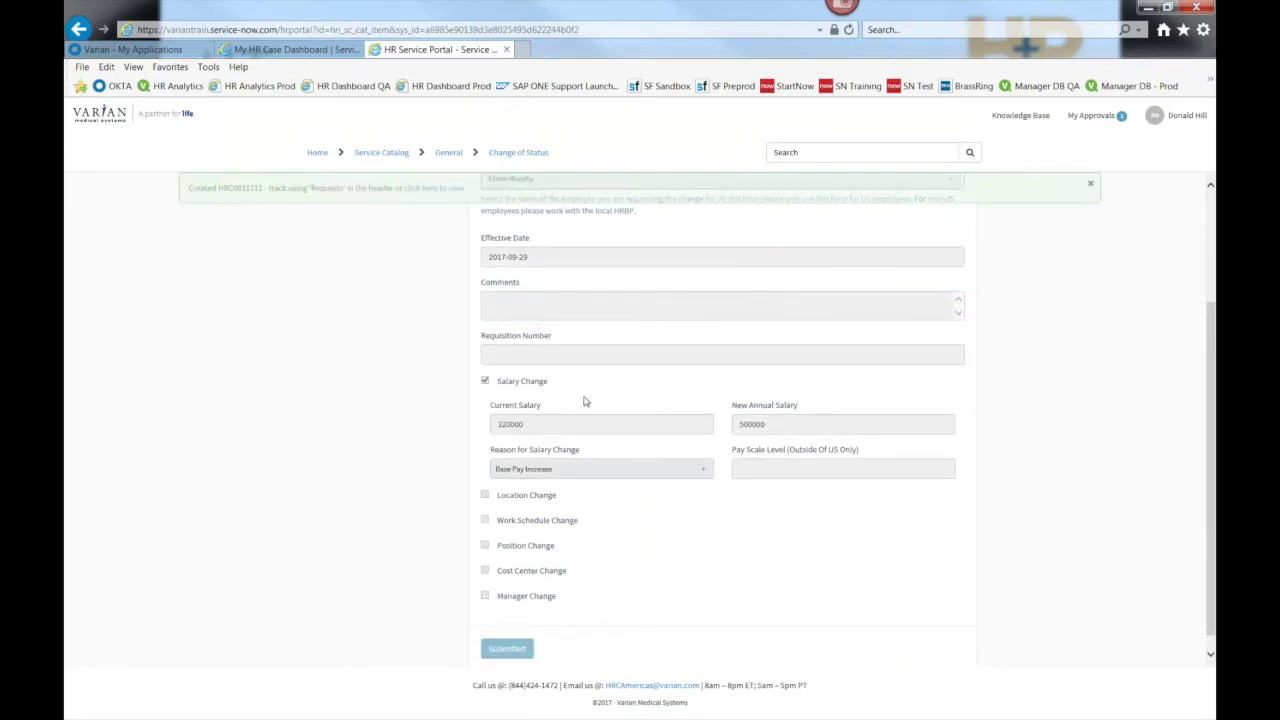
{"action": "left_click", "coordinate": [441, 189]}
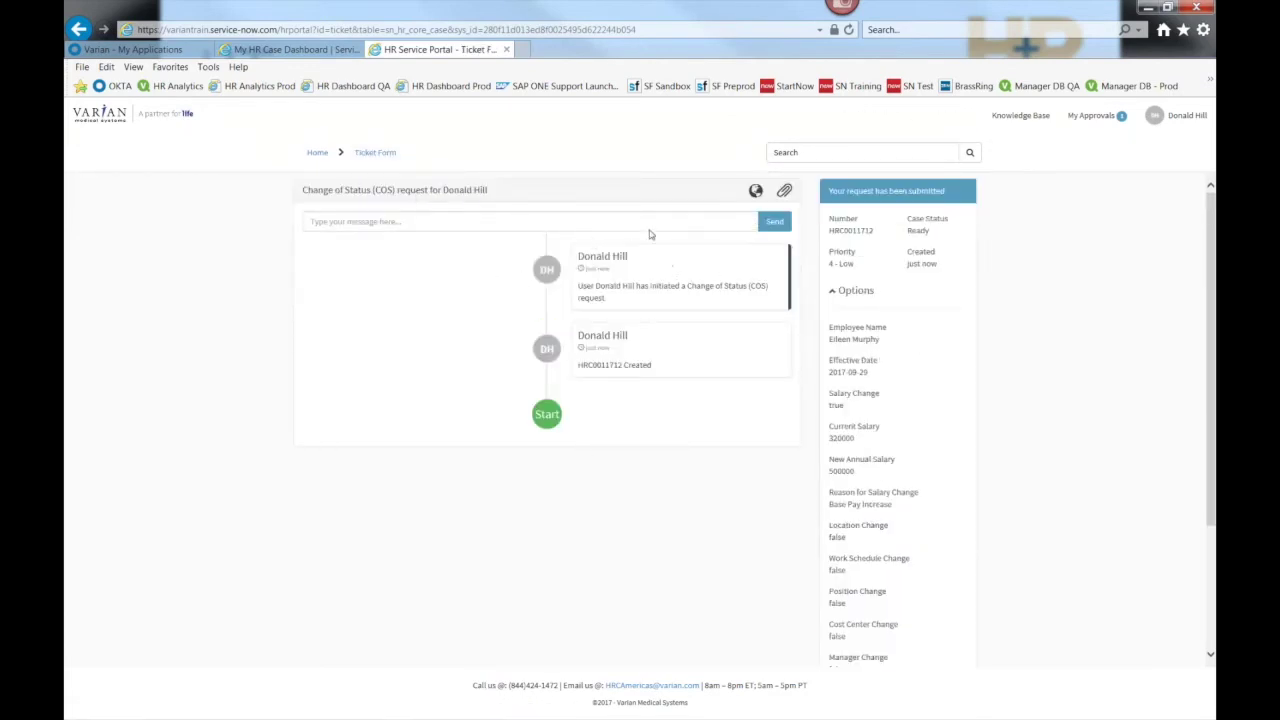
Review the submitted request's options, checking the salary change, current and new salary, location change and work schedule change.
{"action": "left_click", "coordinate": [580, 219]}
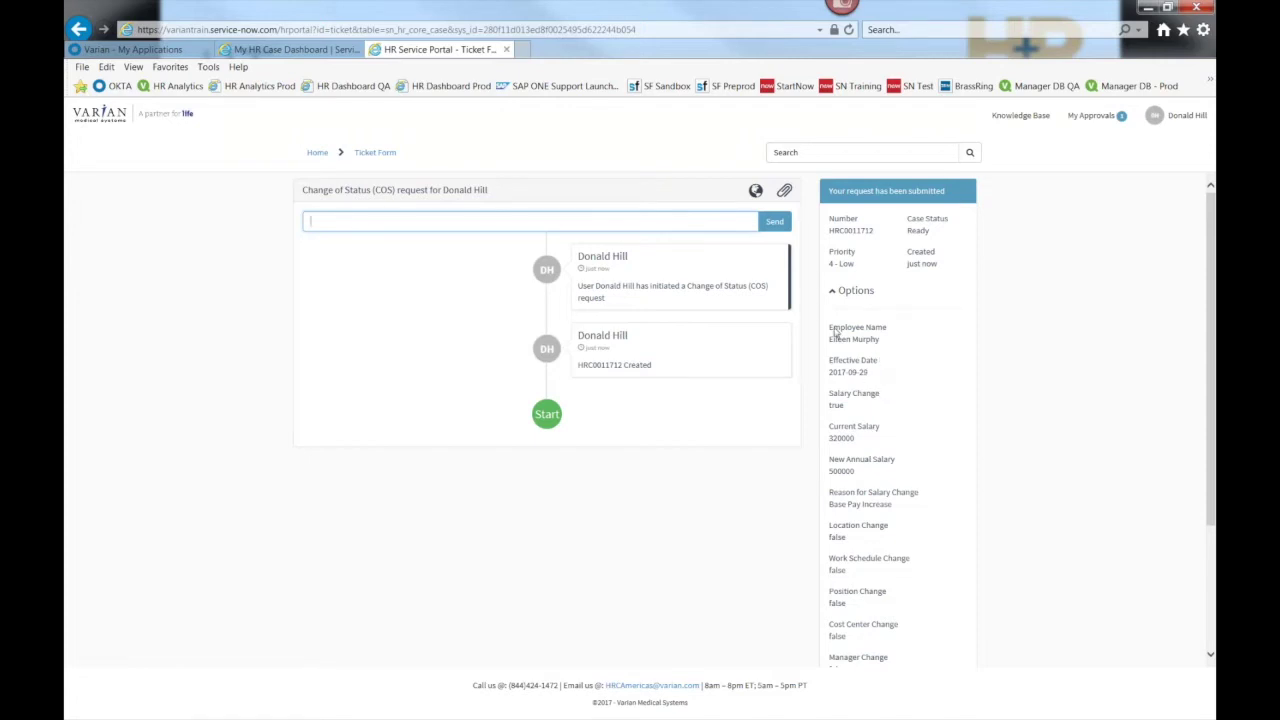
{"action": "double_click", "coordinate": [838, 405]}
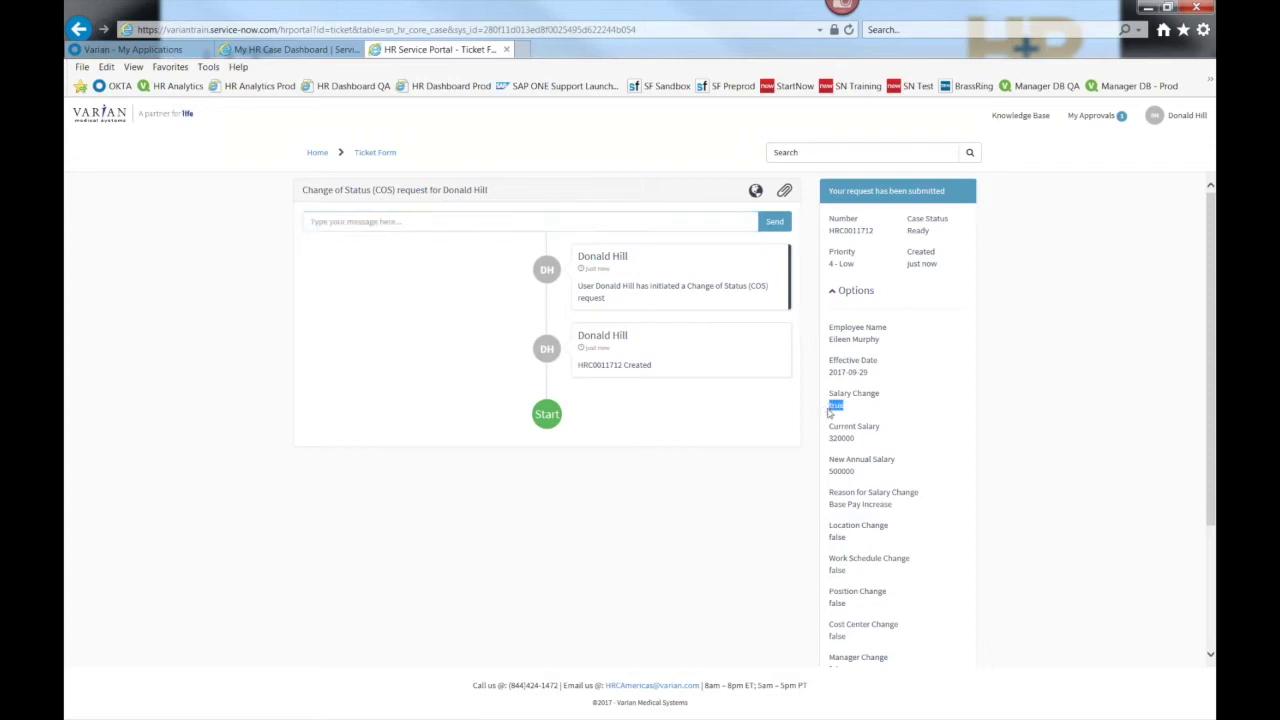
{"action": "left_click_drag", "start_coordinate": [829, 437], "coordinate": [856, 437]}
{"action": "double_click", "coordinate": [842, 471]}
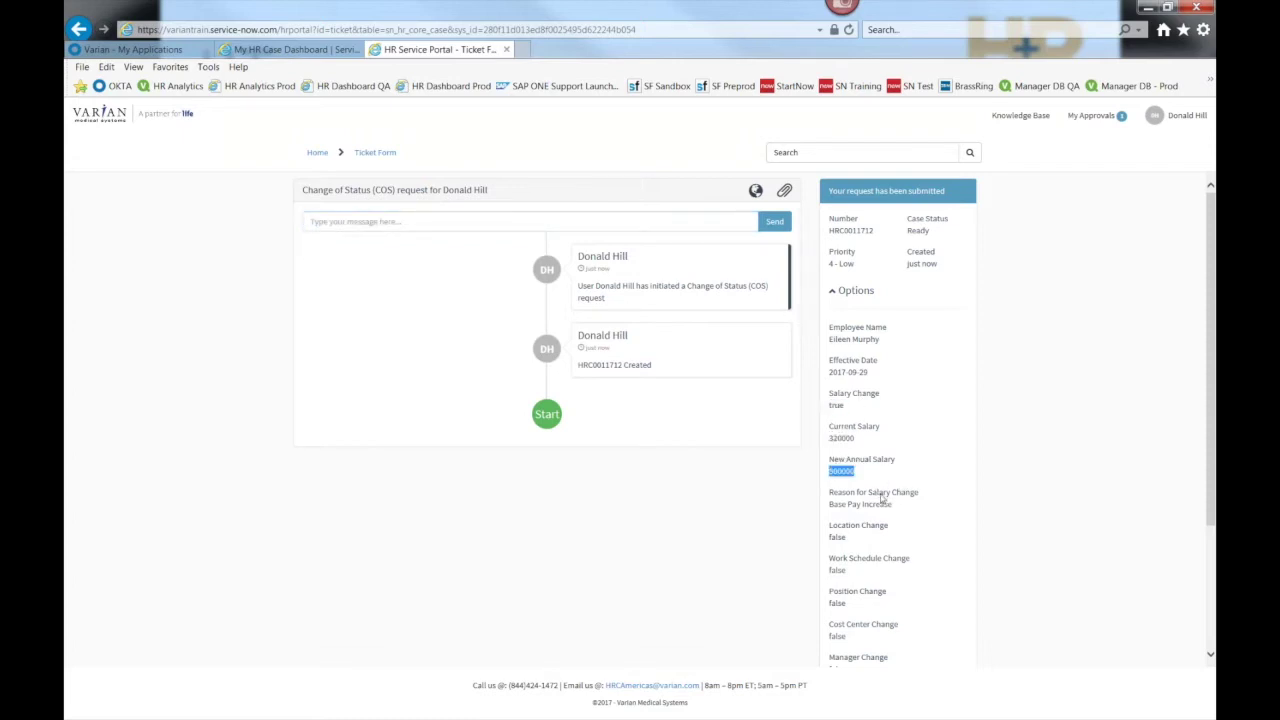
{"action": "double_click", "coordinate": [837, 537]}
{"action": "double_click", "coordinate": [837, 570]}
{"action": "left_click", "coordinate": [997, 381]}
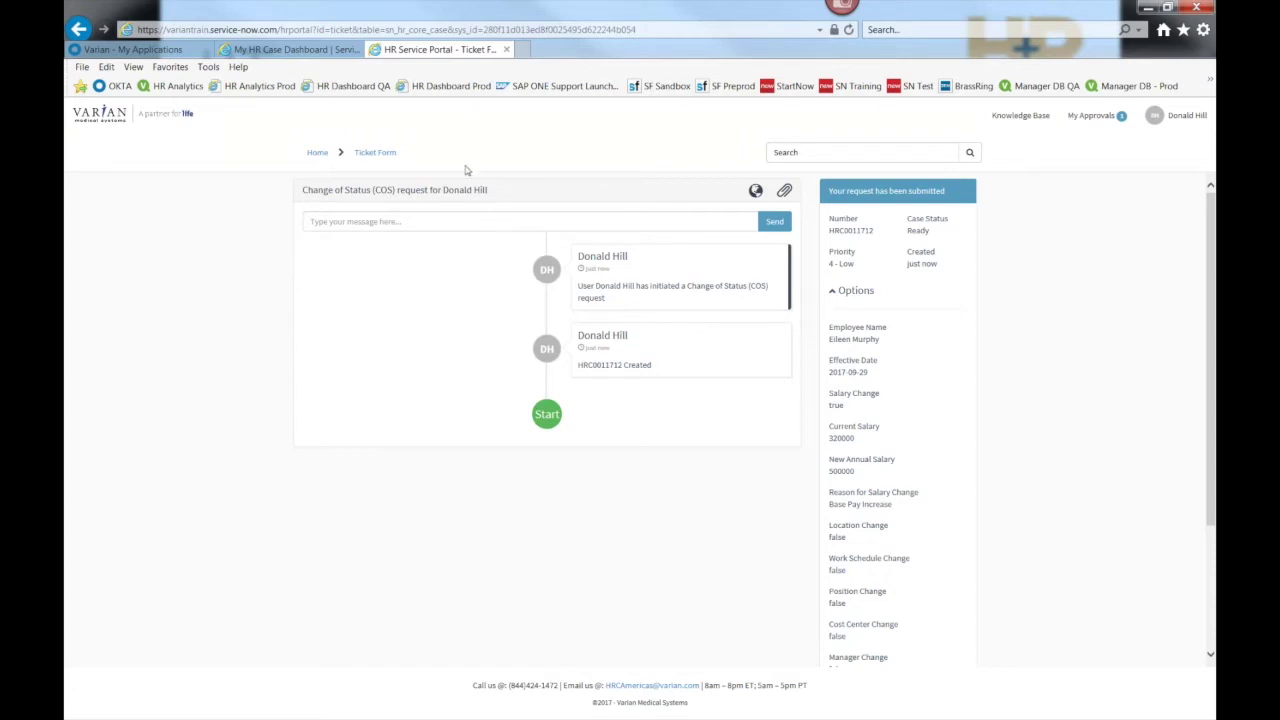
Start a Leave Of Absence Application from the portal home with the leave type Varian Paid Bonding leave.
{"action": "left_click", "coordinate": [314, 160]}
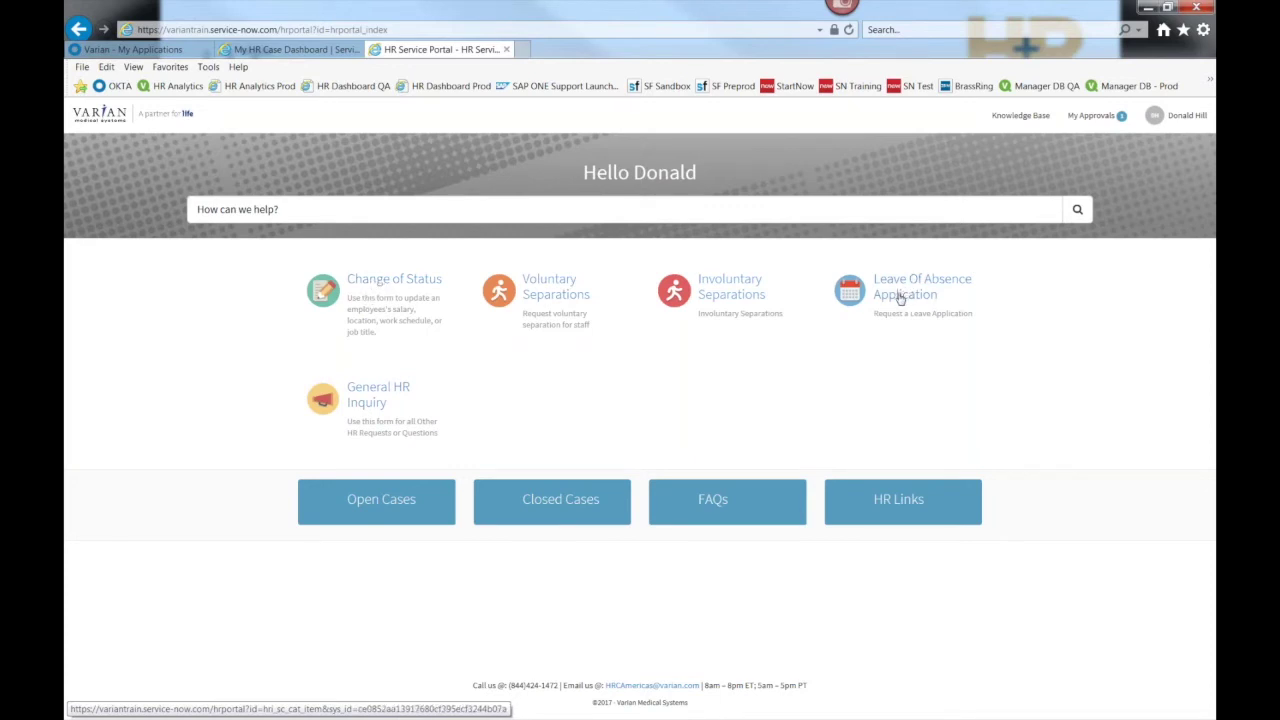
{"action": "left_click", "coordinate": [901, 298]}
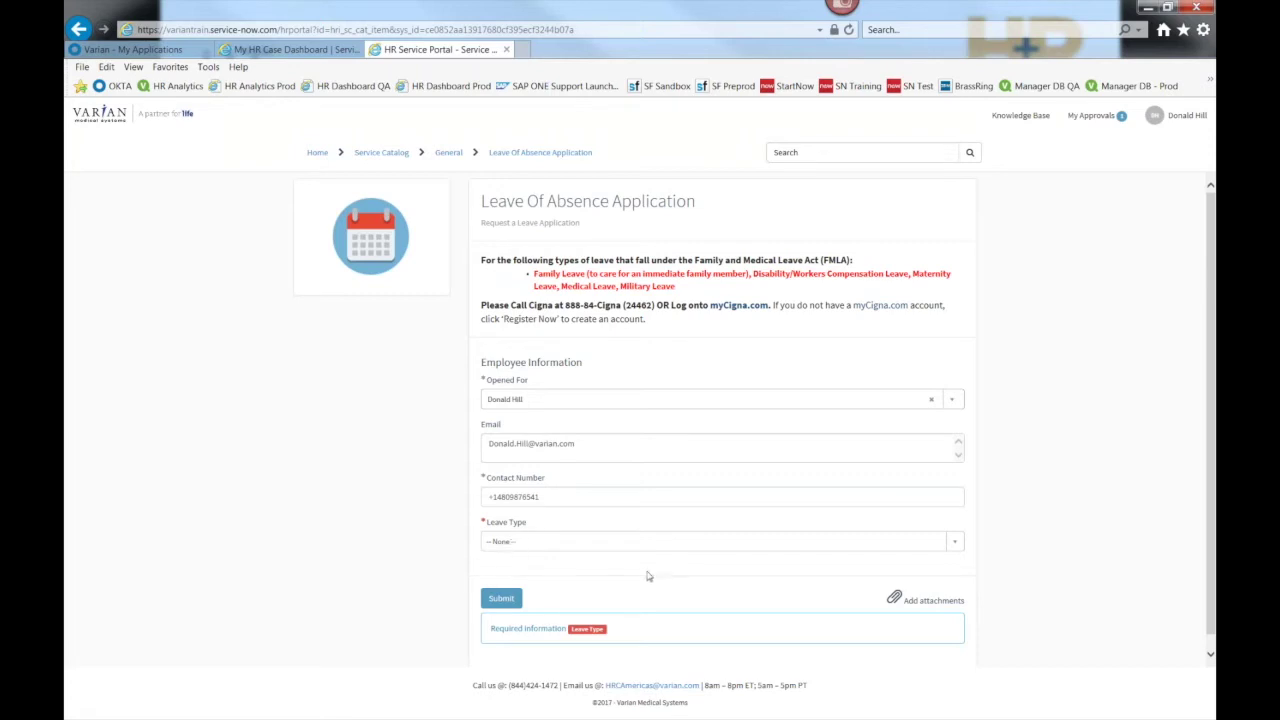
{"action": "left_click", "coordinate": [954, 546]}
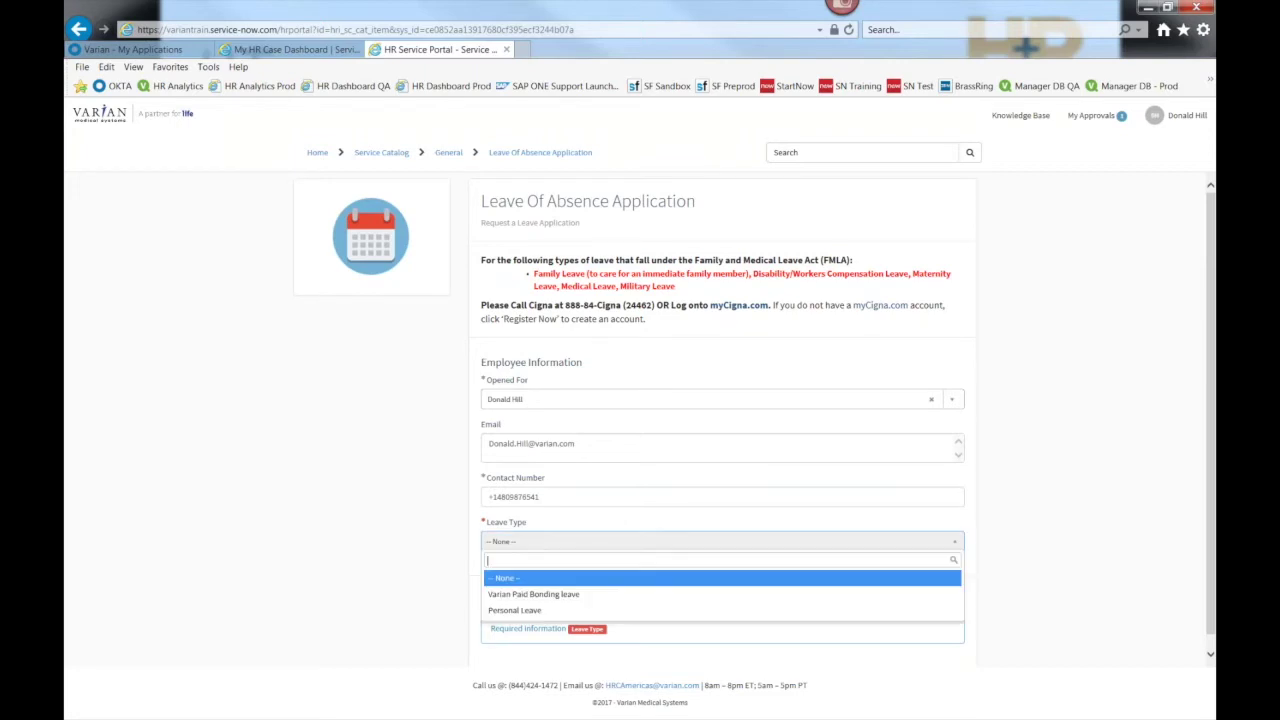
{"action": "left_click", "coordinate": [569, 598]}
{"action": "left_click_drag", "start_coordinate": [1210, 422], "coordinate": [1205, 566]}
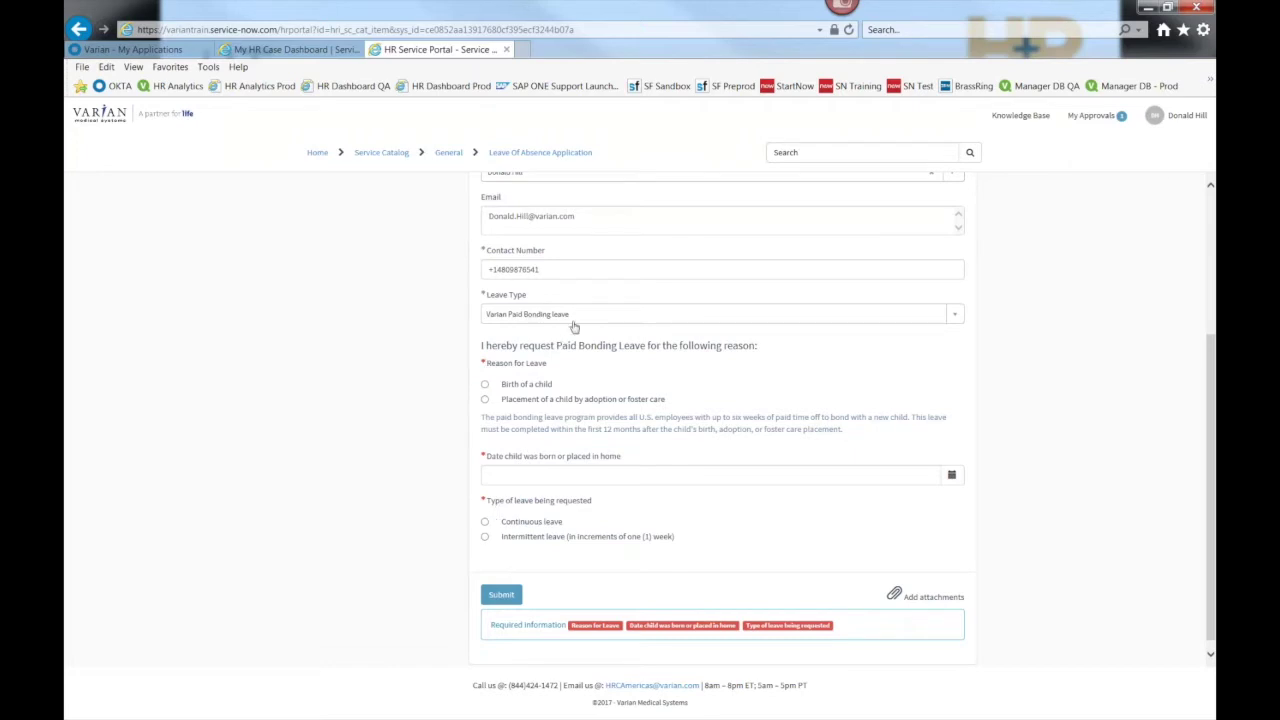
Preview the form for the Personal Leave type, and return the leave type to Varian Paid Bonding leave.
{"action": "left_click", "coordinate": [531, 318]}
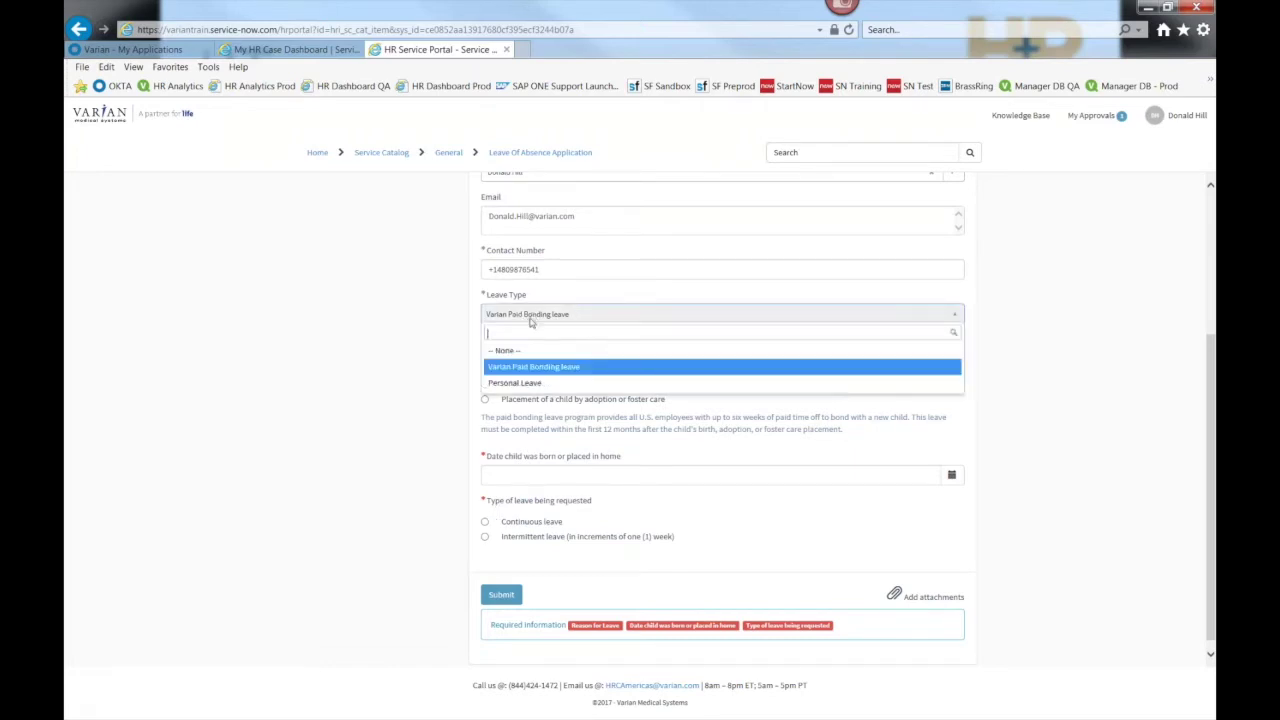
{"action": "left_click", "coordinate": [531, 384]}
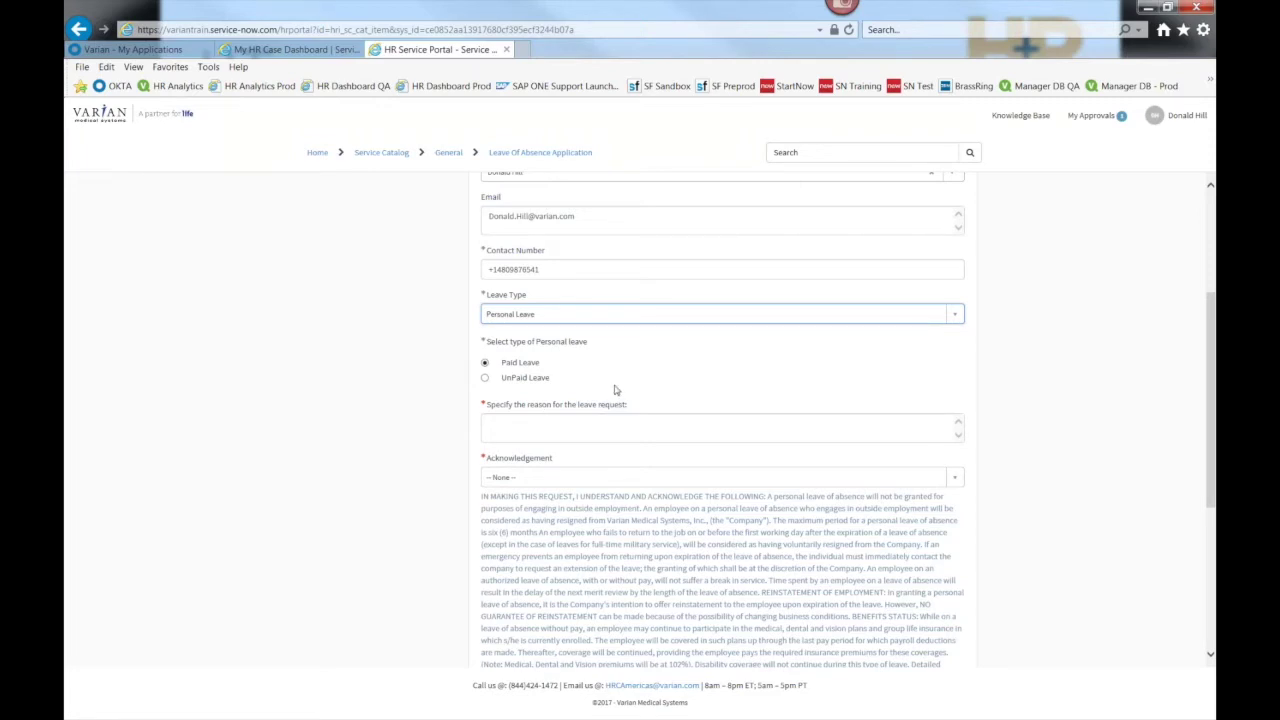
{"action": "left_click", "coordinate": [763, 324]}
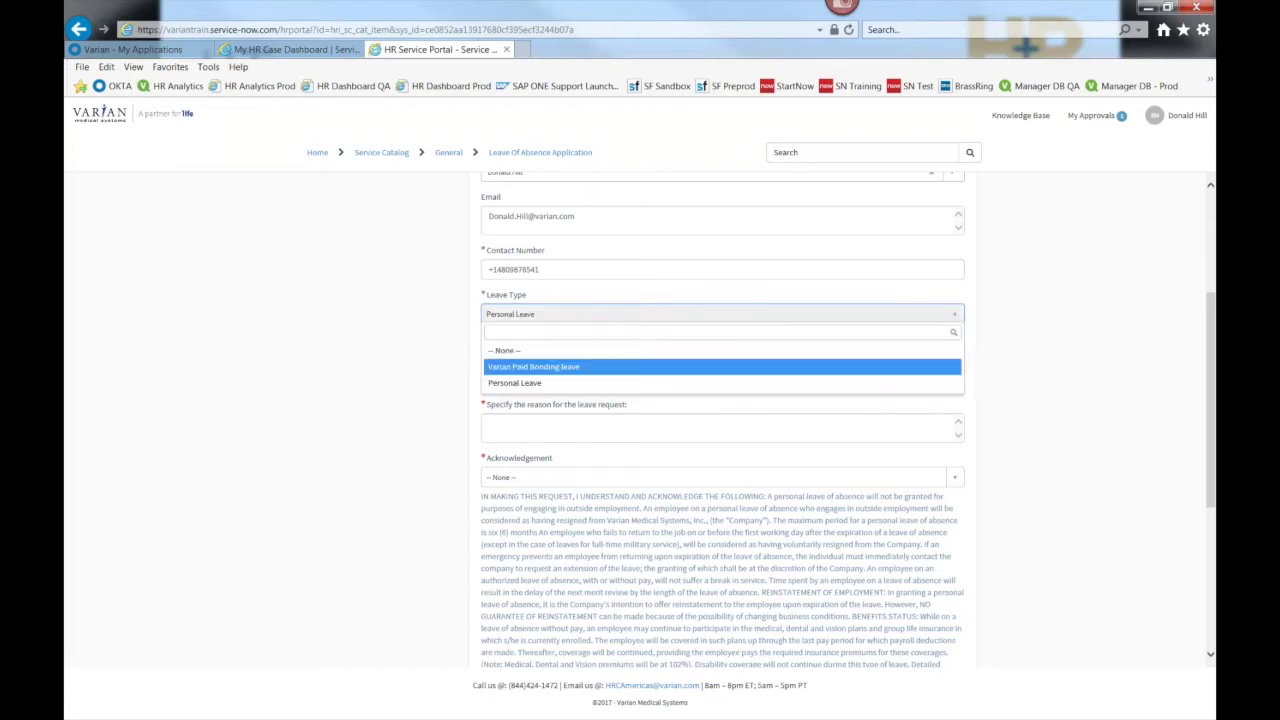
{"action": "left_click", "coordinate": [558, 370]}
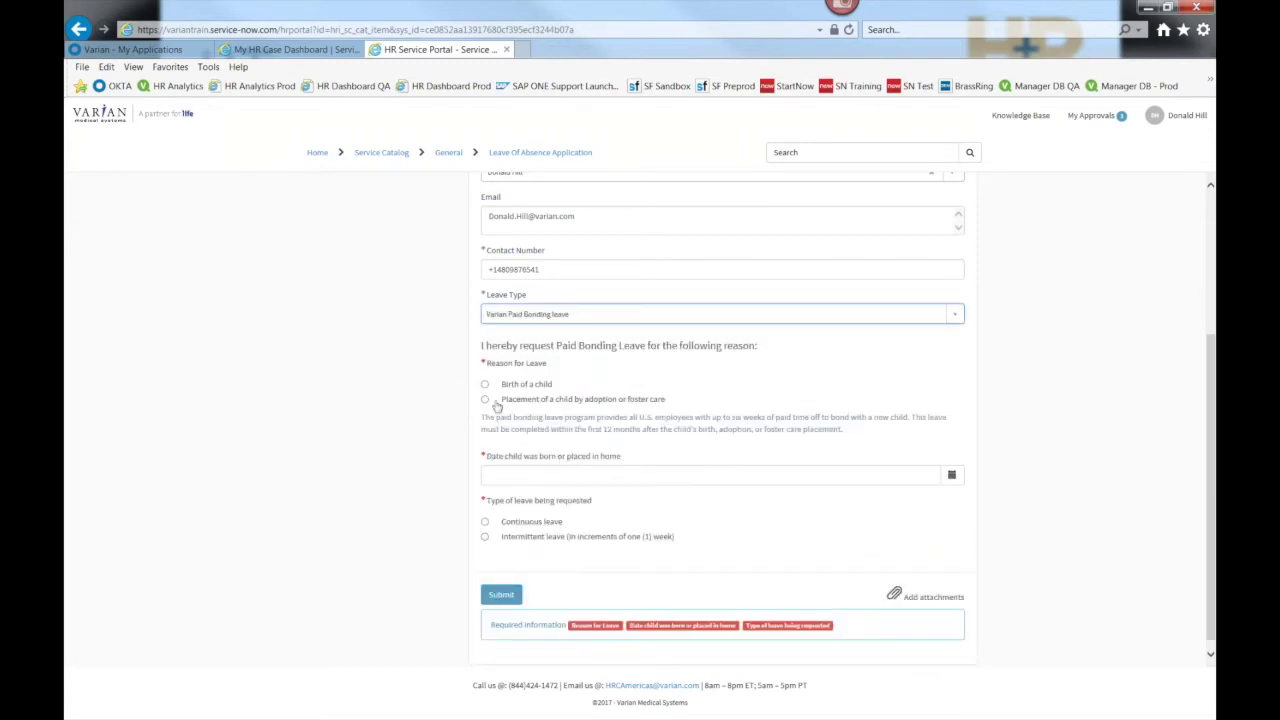
Set the reason for leave to Birth of a child and fill in the date the child was born.
{"action": "left_click", "coordinate": [485, 386]}
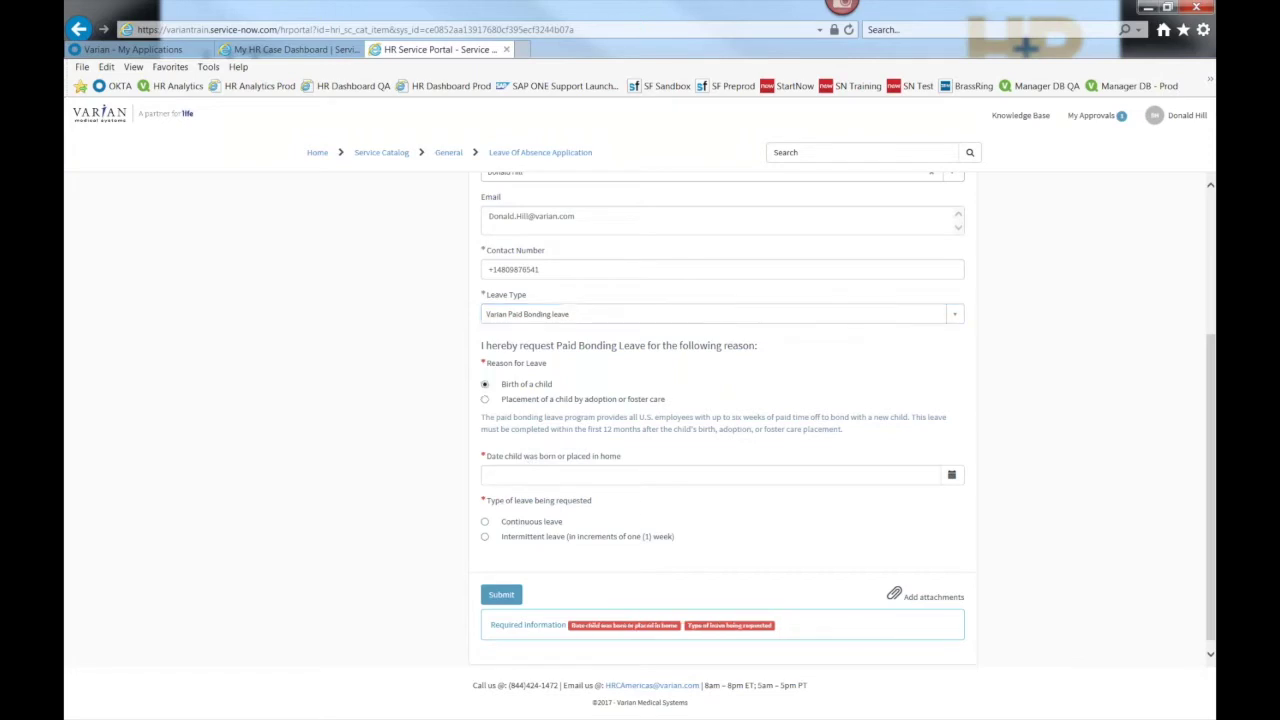
{"action": "left_click", "coordinate": [951, 474]}
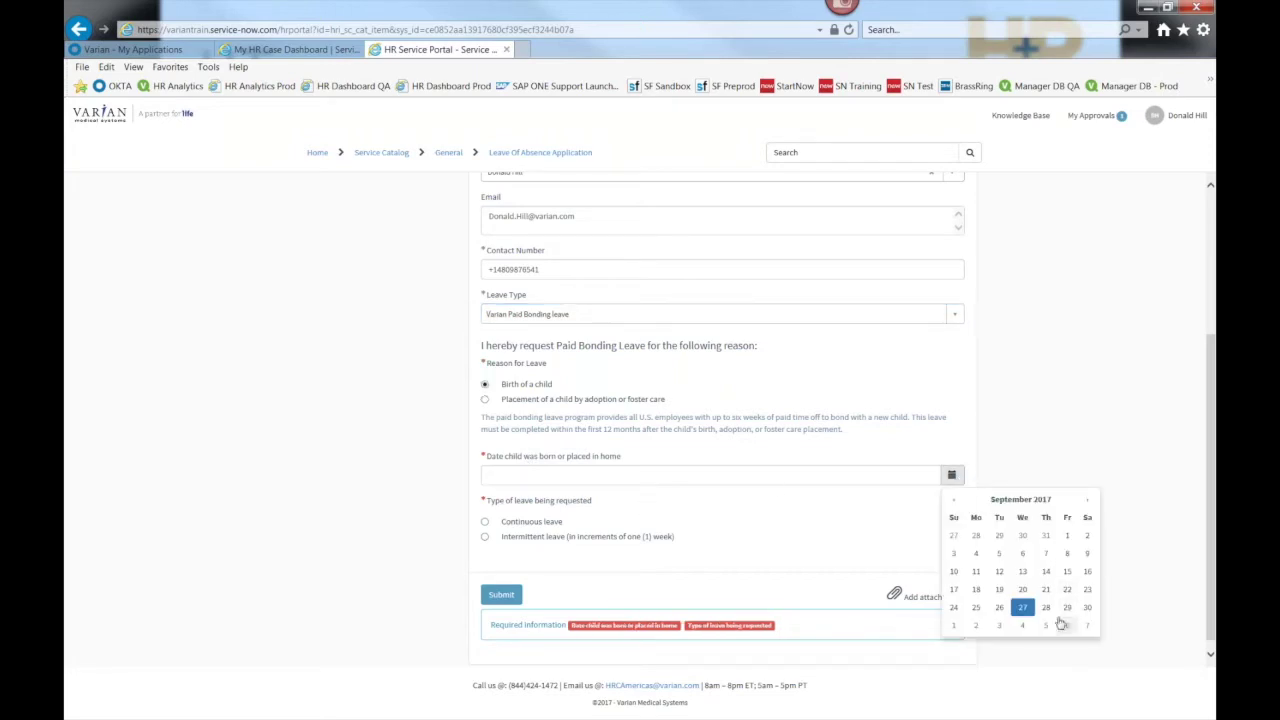
{"action": "left_click", "coordinate": [954, 608]}
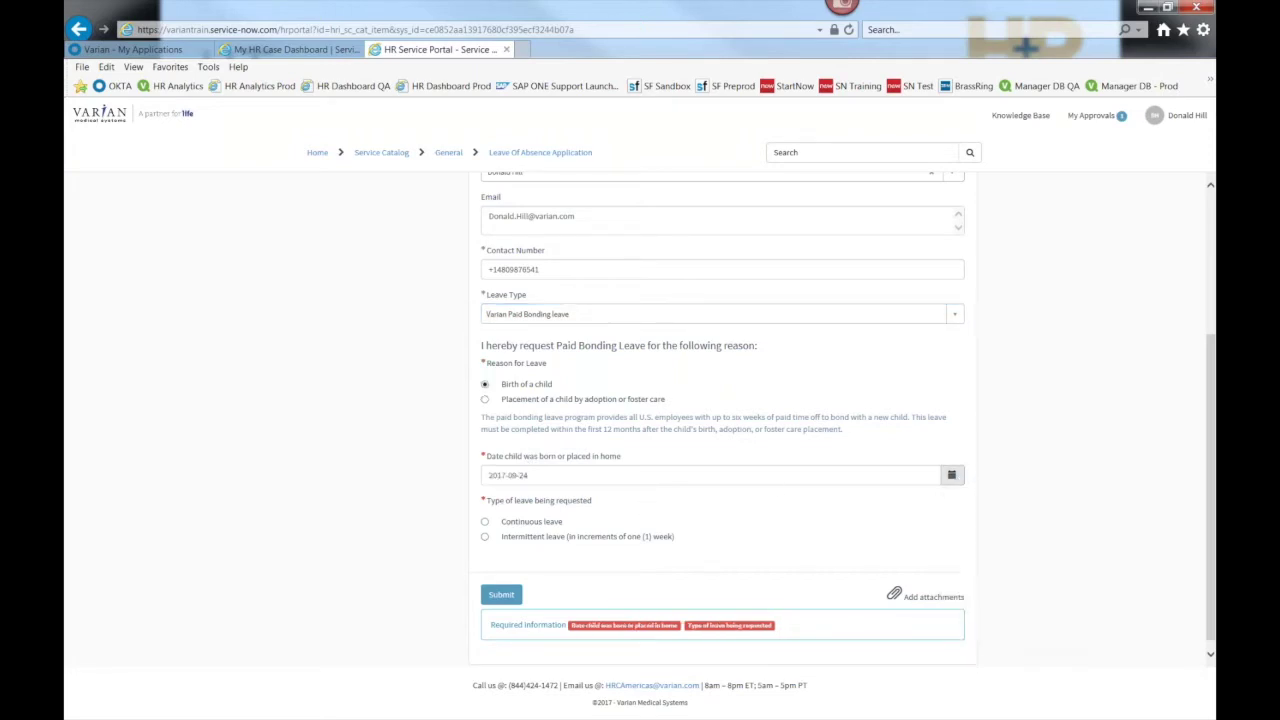
Request continuous leave from 2017-09-29 for 3 weeks and submit the application.
{"action": "left_click", "coordinate": [486, 523]}
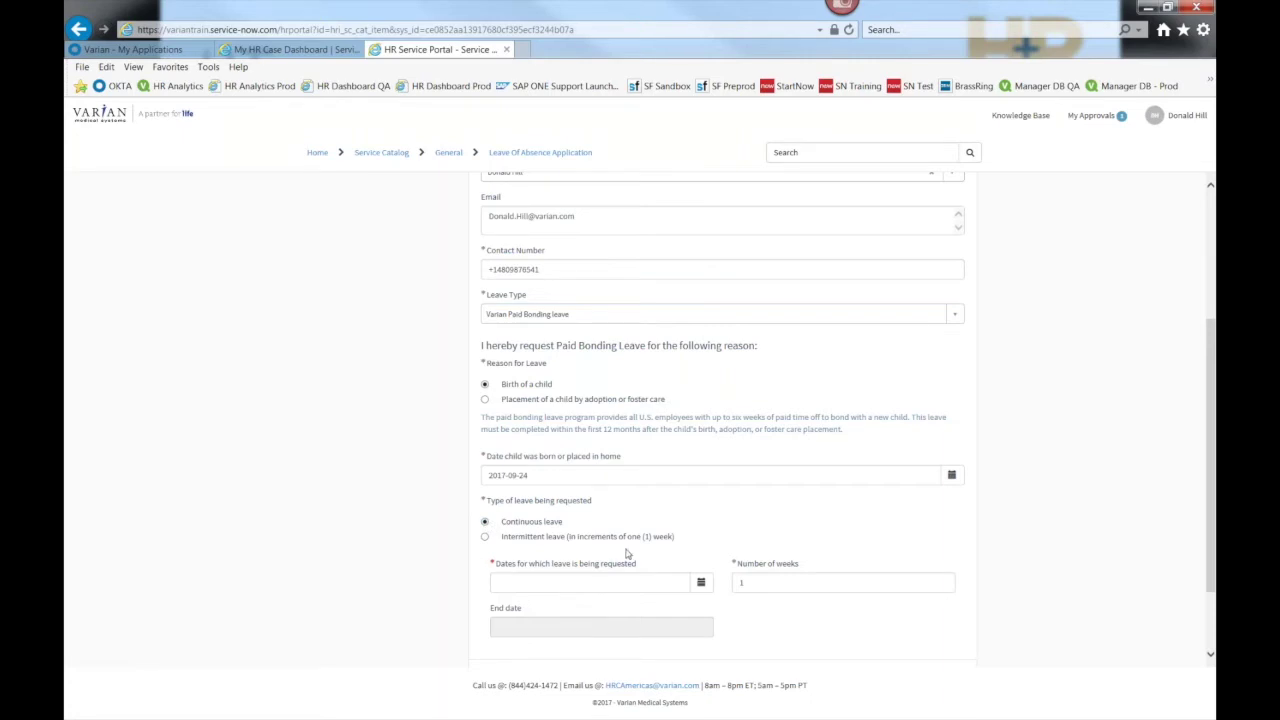
{"action": "left_click", "coordinate": [701, 584]}
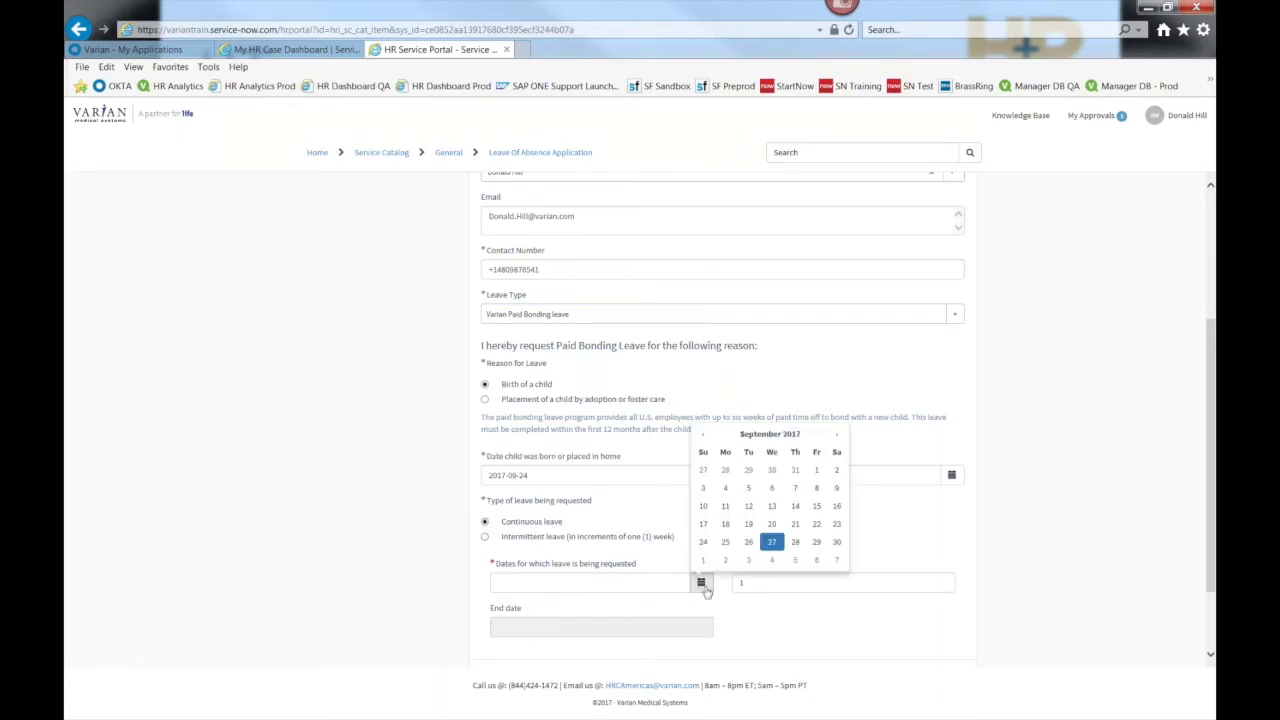
{"action": "left_click", "coordinate": [816, 541]}
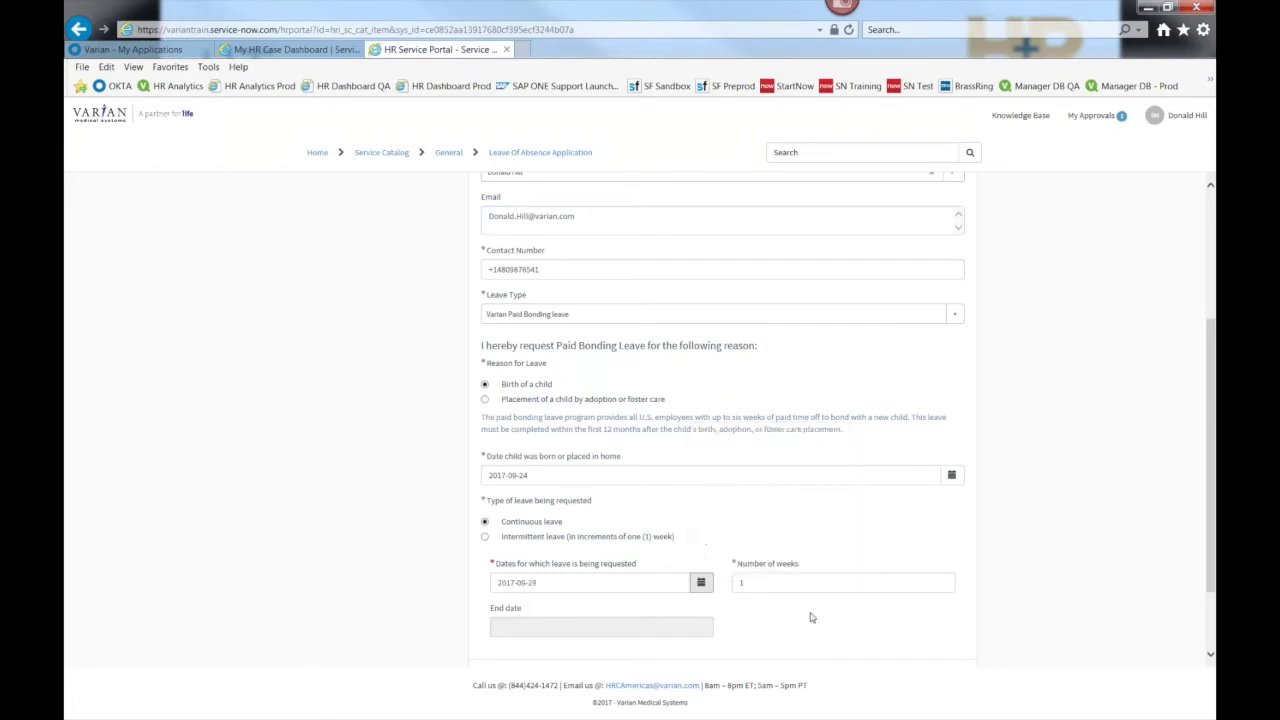
{"action": "key", "text": "shift+Tab"}
{"action": "key", "text": "Return"}
{"action": "key", "text": "shift+F10"}
{"action": "left_click", "coordinate": [763, 586]}
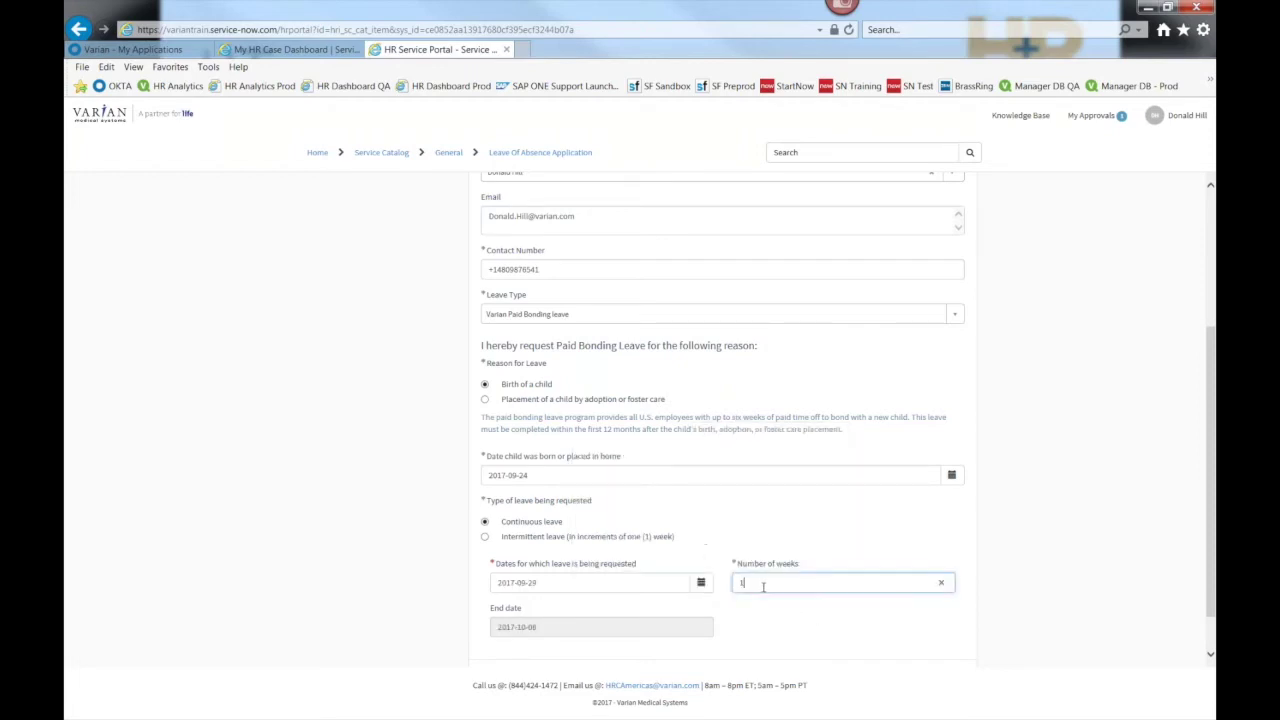
{"action": "key", "text": "BackSpace"}
{"action": "type", "text": "3"}
{"action": "left_click", "coordinate": [584, 583]}
{"action": "left_click", "coordinate": [784, 582]}
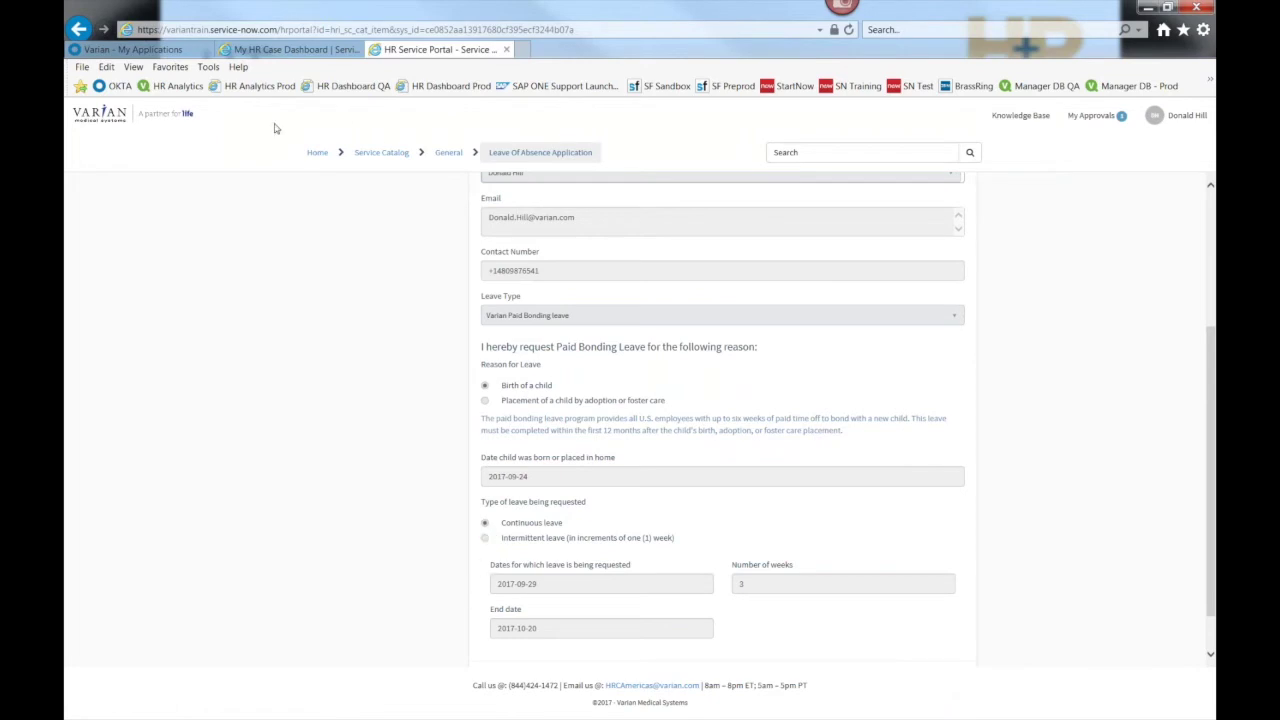
Start another Leave Of Absence Application from the portal home with the leave type Varian Paid Bonding leave.
{"action": "left_click", "coordinate": [317, 152]}
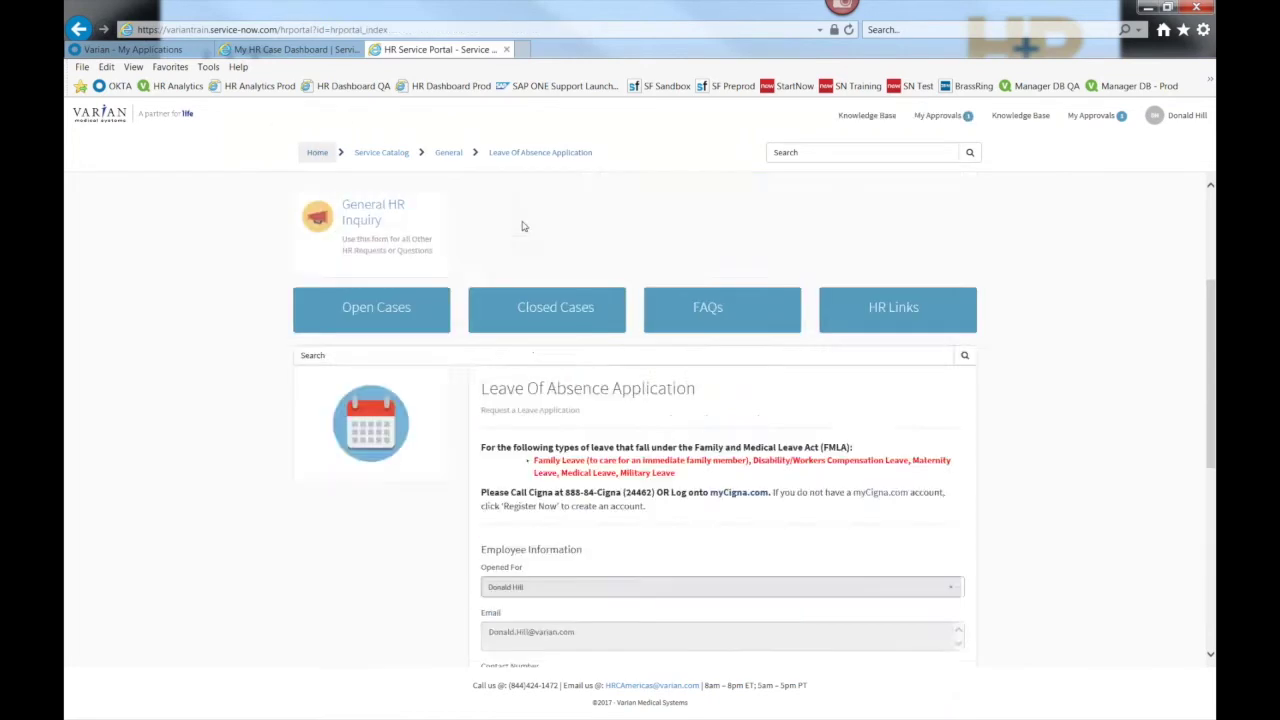
{"action": "left_click", "coordinate": [897, 288]}
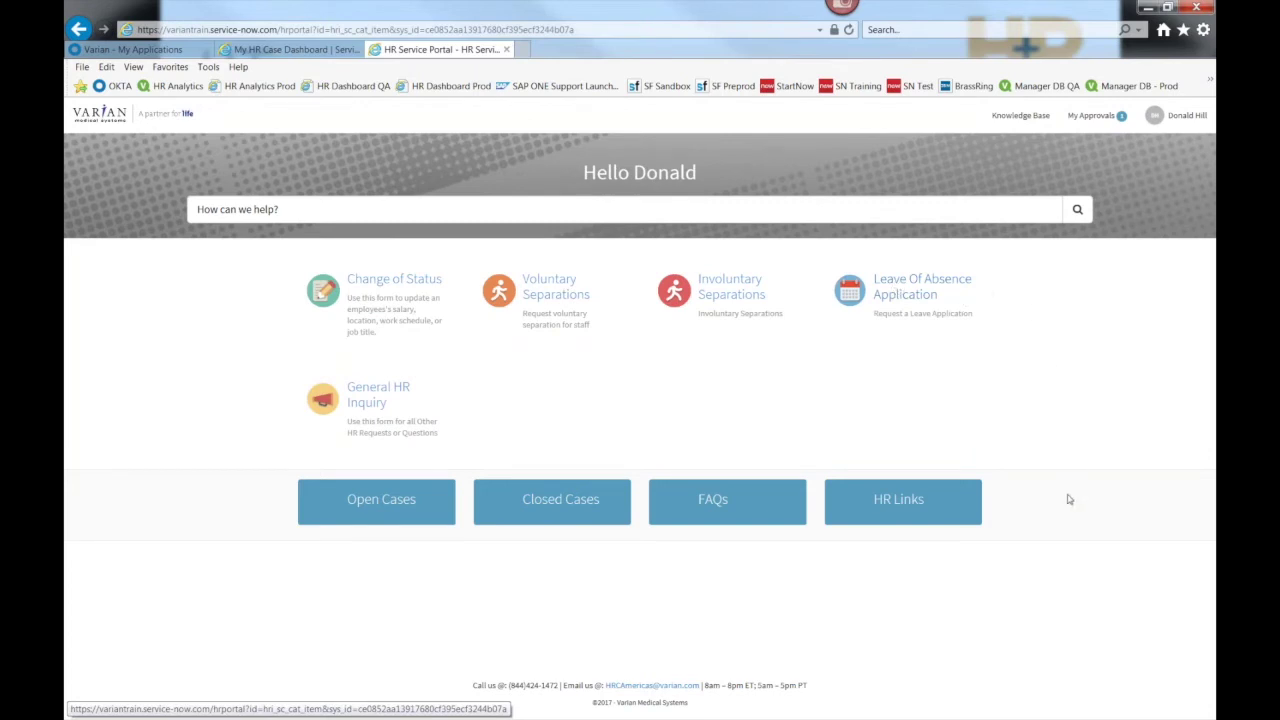
{"action": "left_click", "coordinate": [923, 300]}
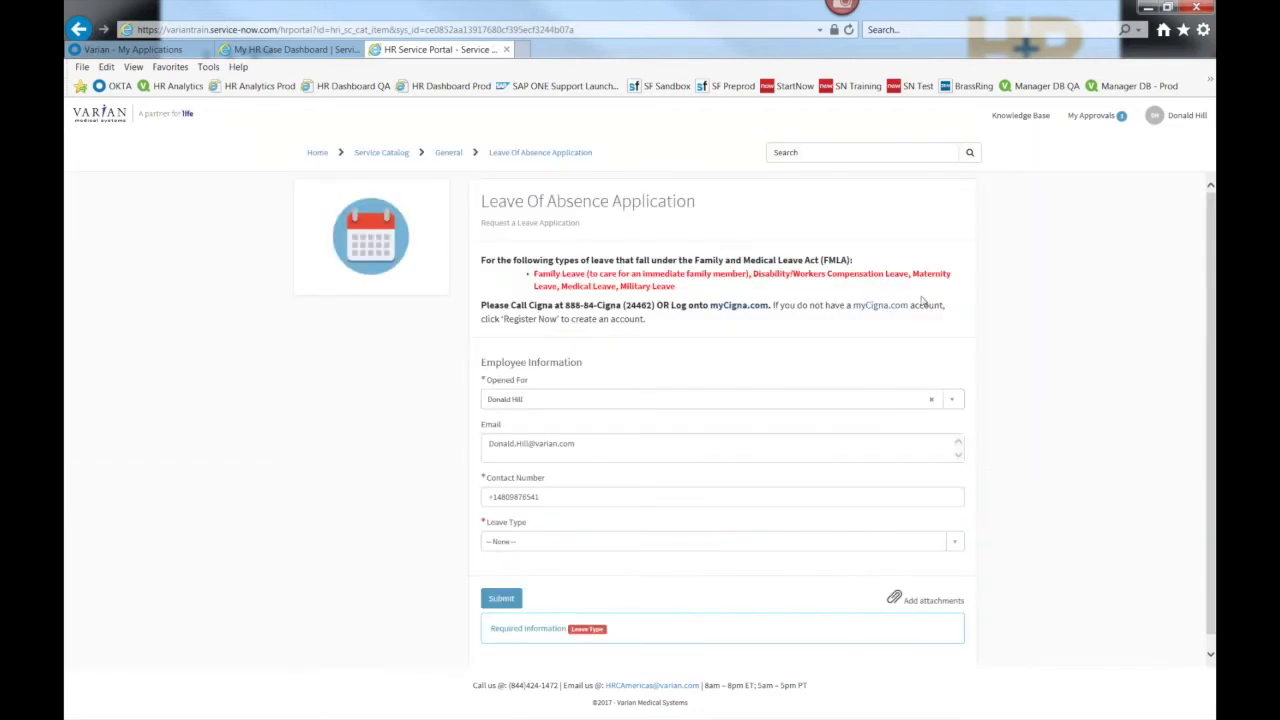
{"action": "left_click", "coordinate": [628, 543]}
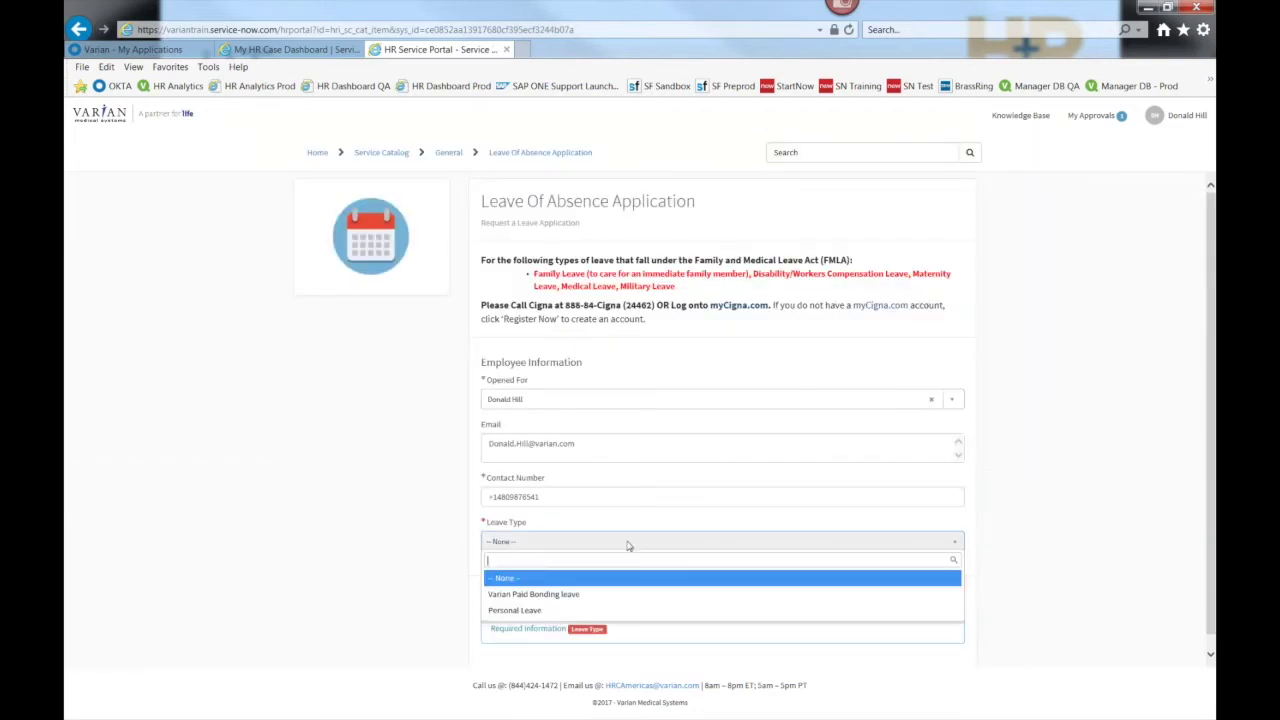
{"action": "left_click", "coordinate": [605, 596]}
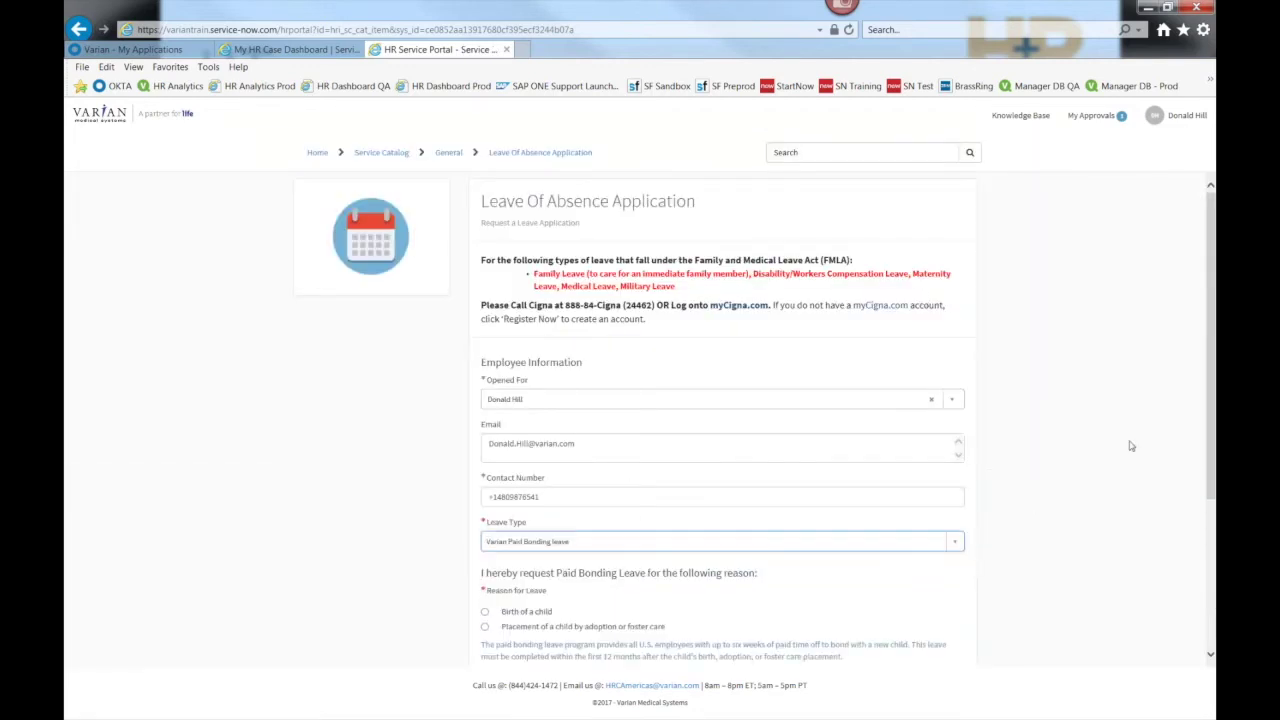
Set the type of leave being requested to Intermittent leave and examine its start and end date fields.
{"action": "scroll", "coordinate": [1212, 458], "scroll_direction": "down", "scroll_amount": 3}
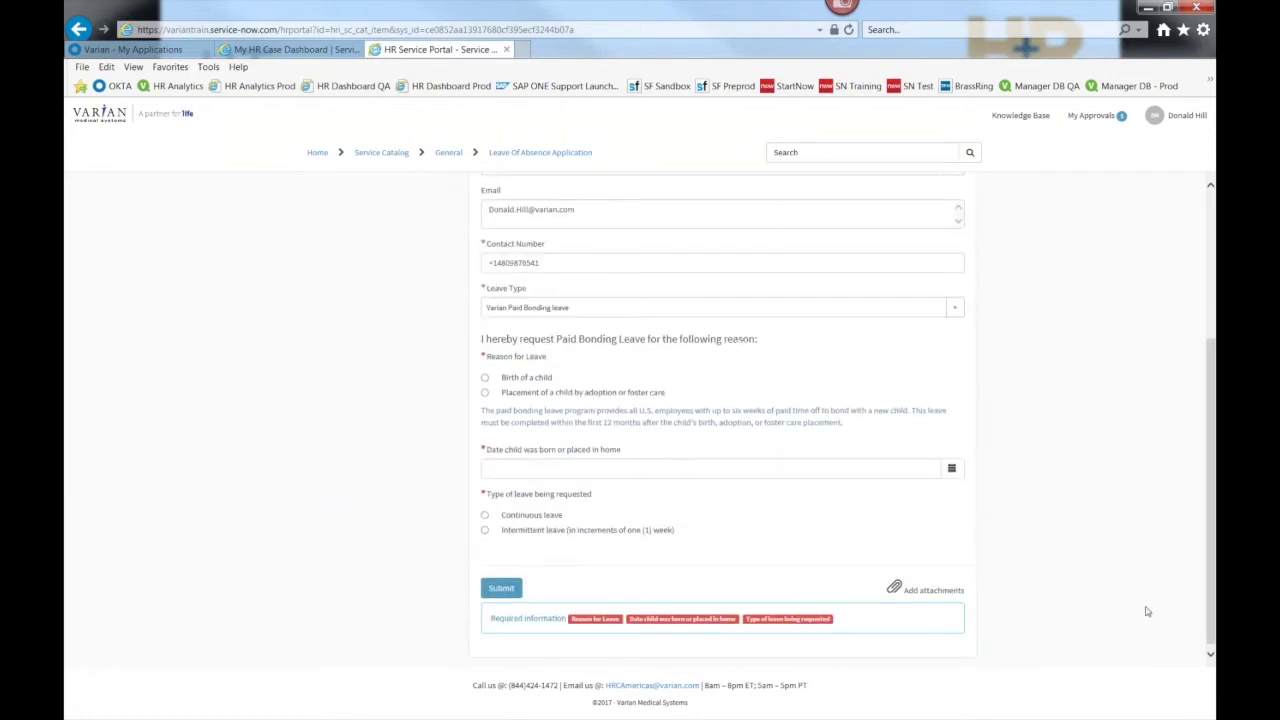
{"action": "left_click", "coordinate": [485, 530]}
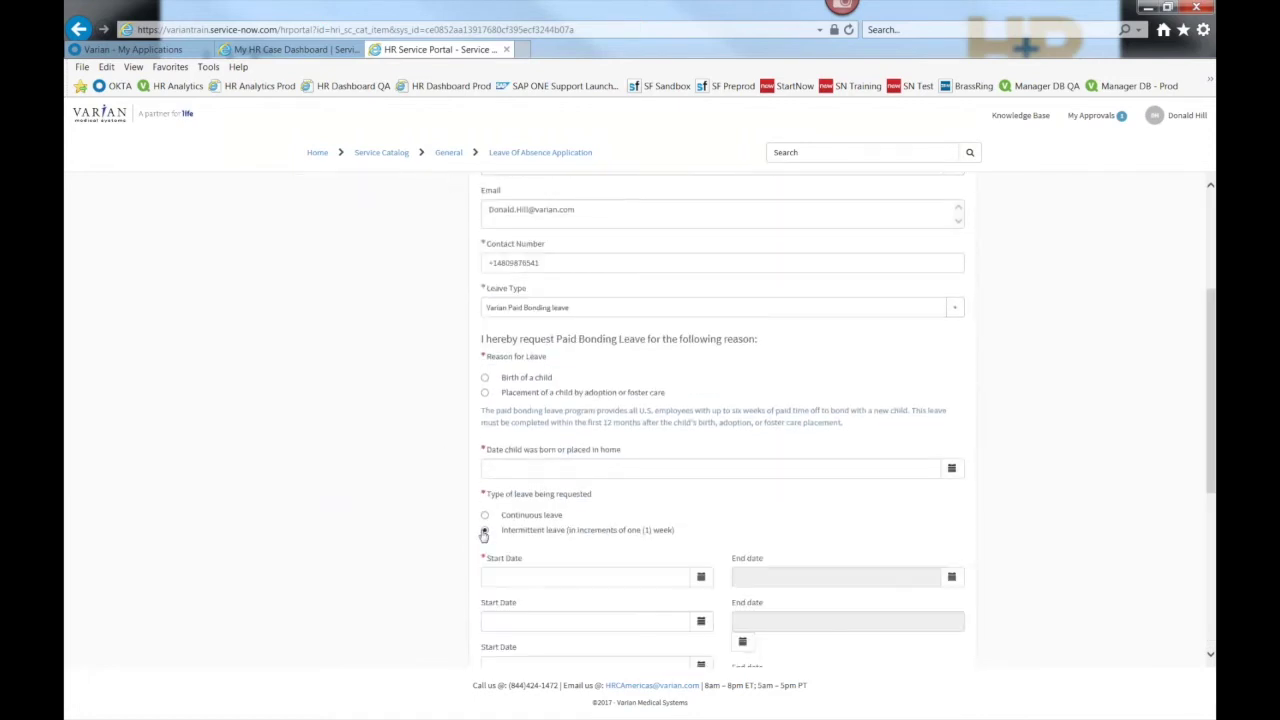
{"action": "scroll", "coordinate": [1210, 470], "scroll_direction": "down", "scroll_amount": 1}
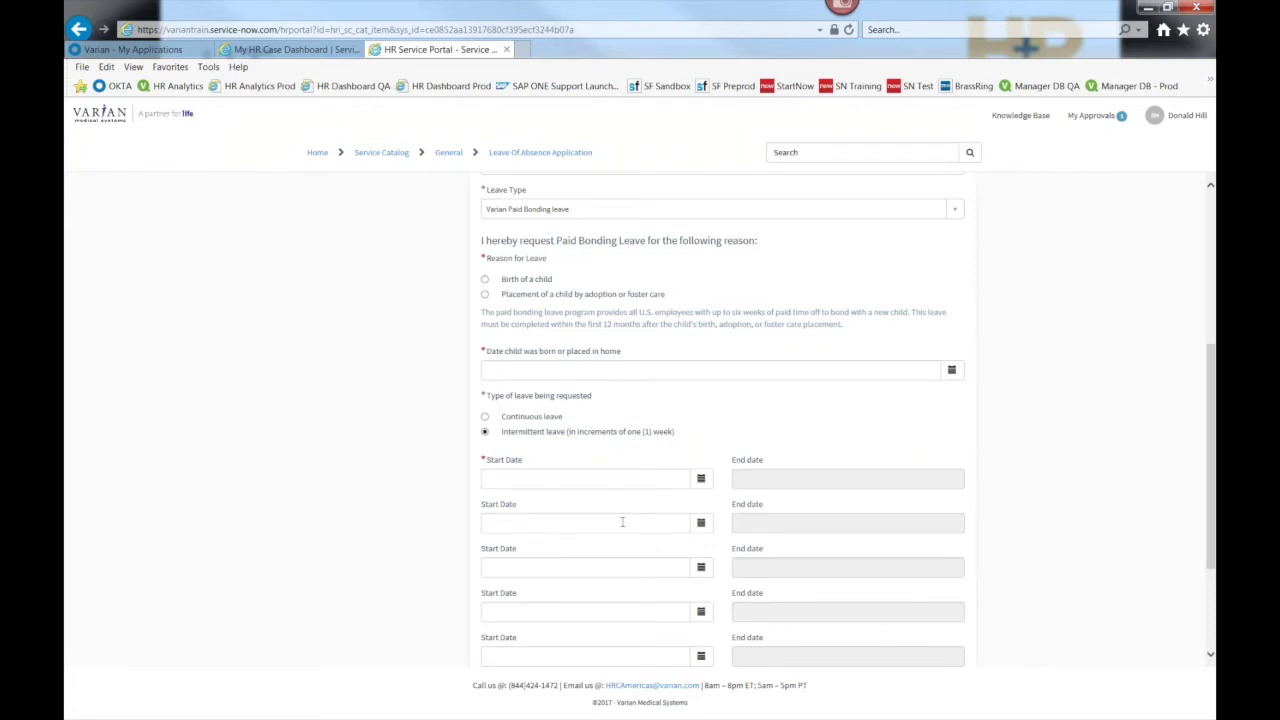
Compare the fields for Continuous leave and Intermittent leave, and leave the application for the portal home without submitting it.
{"action": "left_click", "coordinate": [484, 416]}
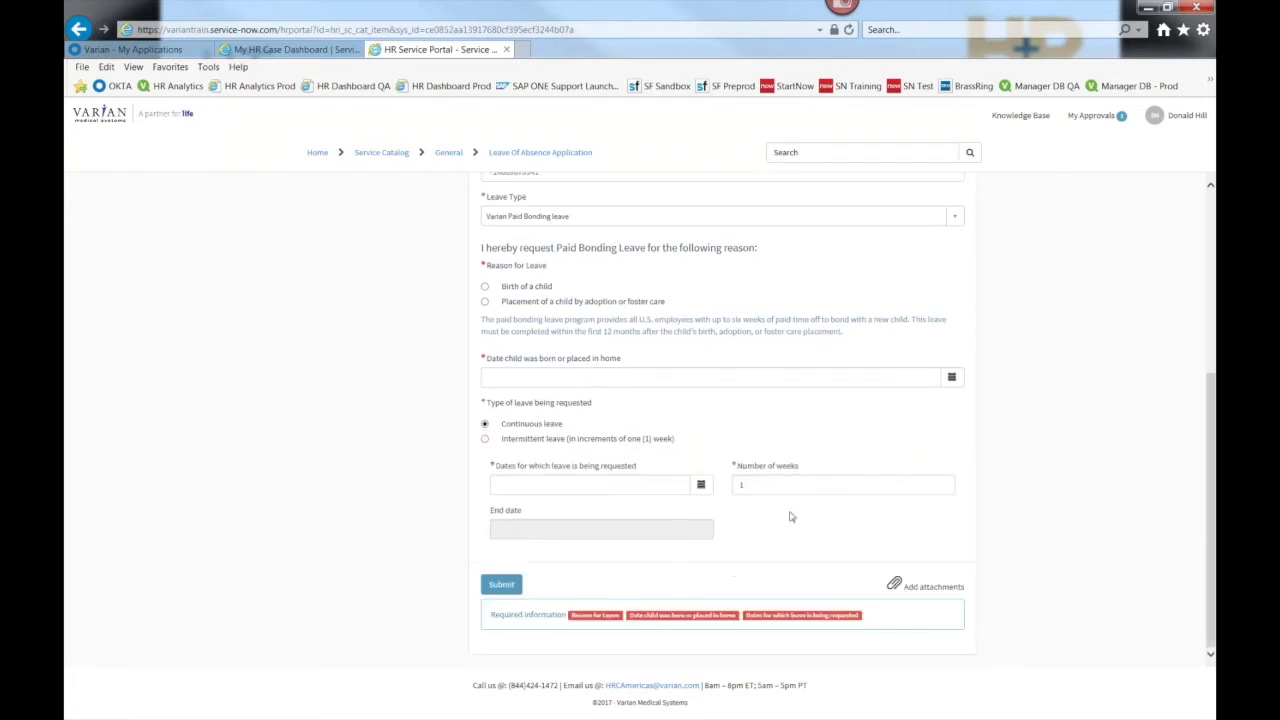
{"action": "left_click", "coordinate": [484, 439]}
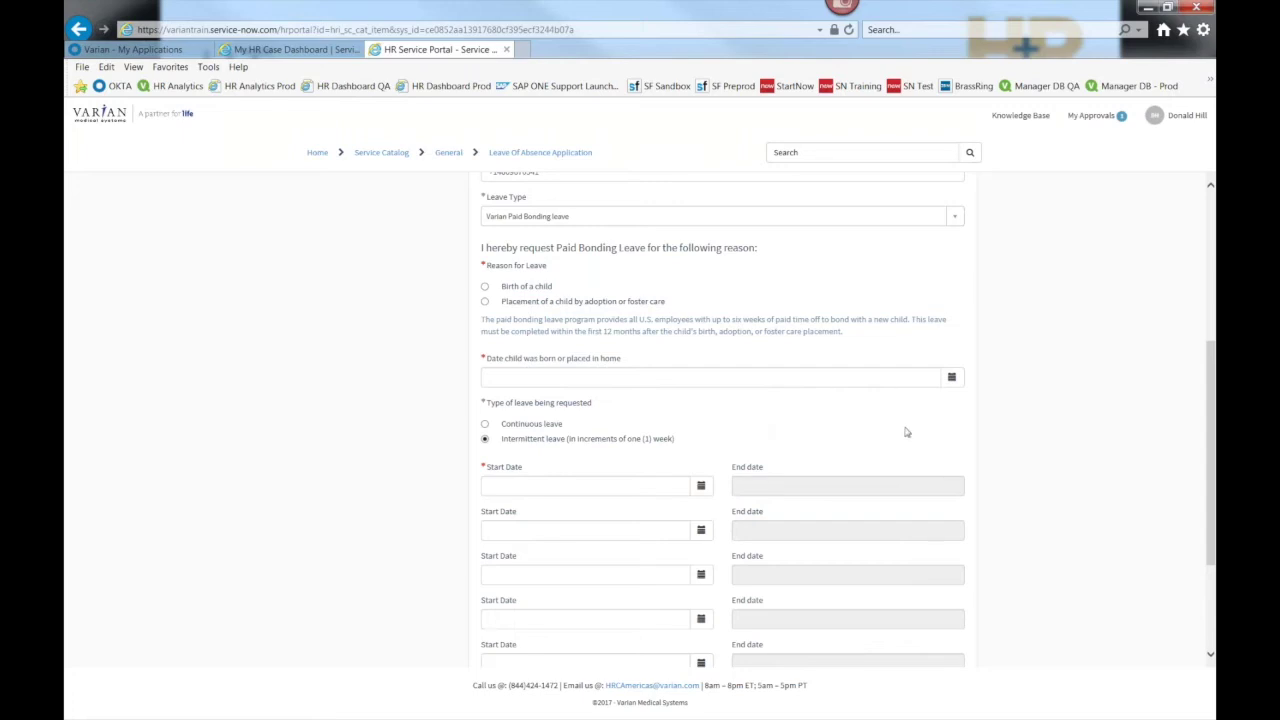
{"action": "left_click_drag", "start_coordinate": [1213, 393], "coordinate": [1190, 240]}
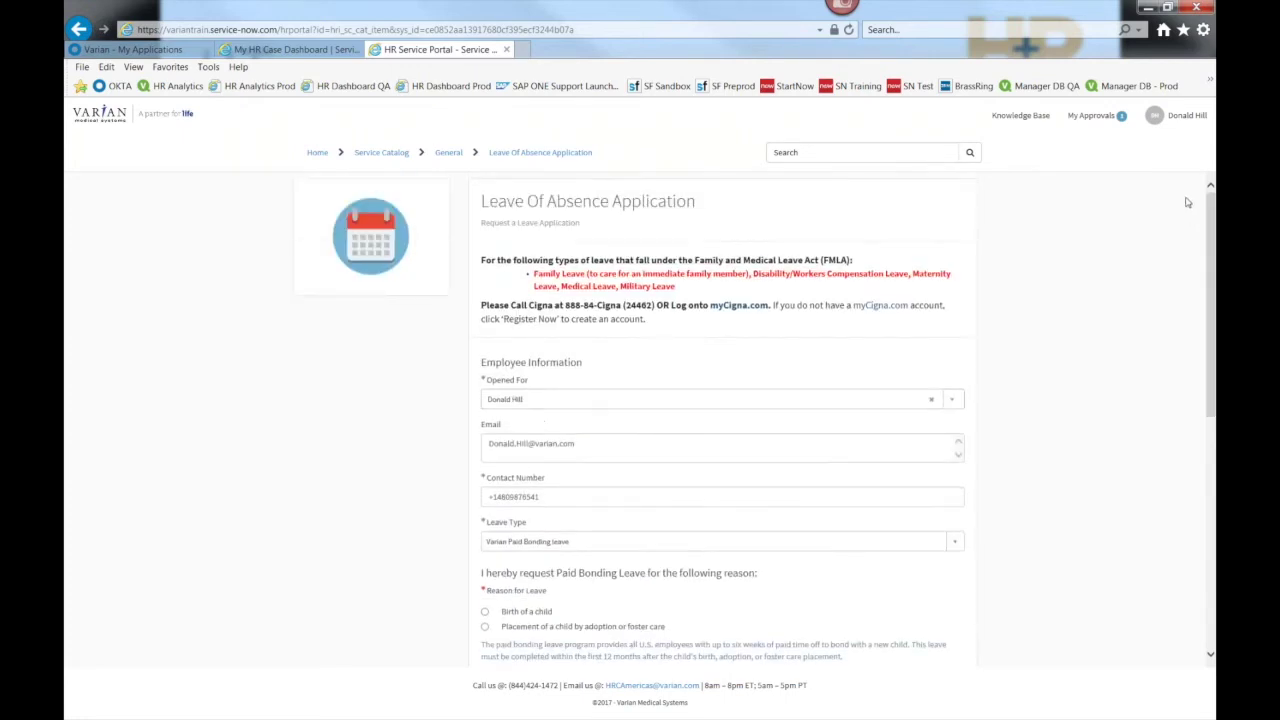
{"action": "left_click", "coordinate": [316, 154]}
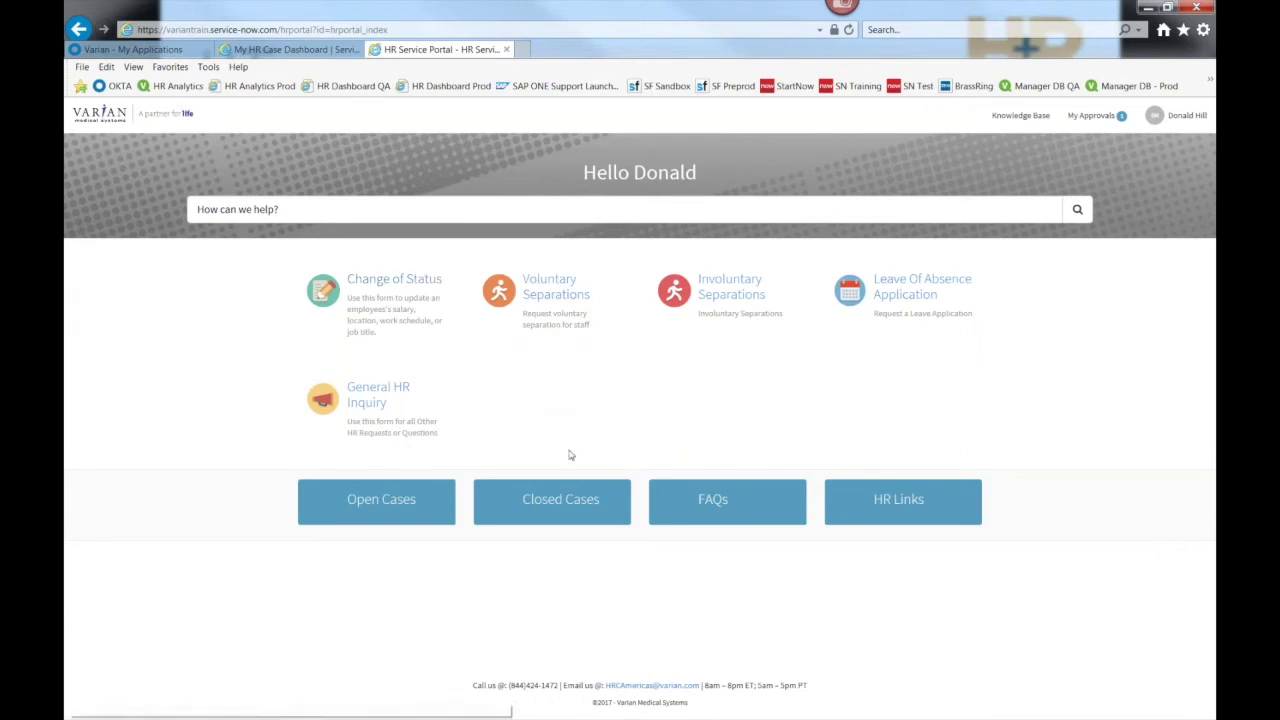
Review the activity of the Leave Application request in the open cases, and check the closed cases list.
{"action": "left_click", "coordinate": [397, 503]}
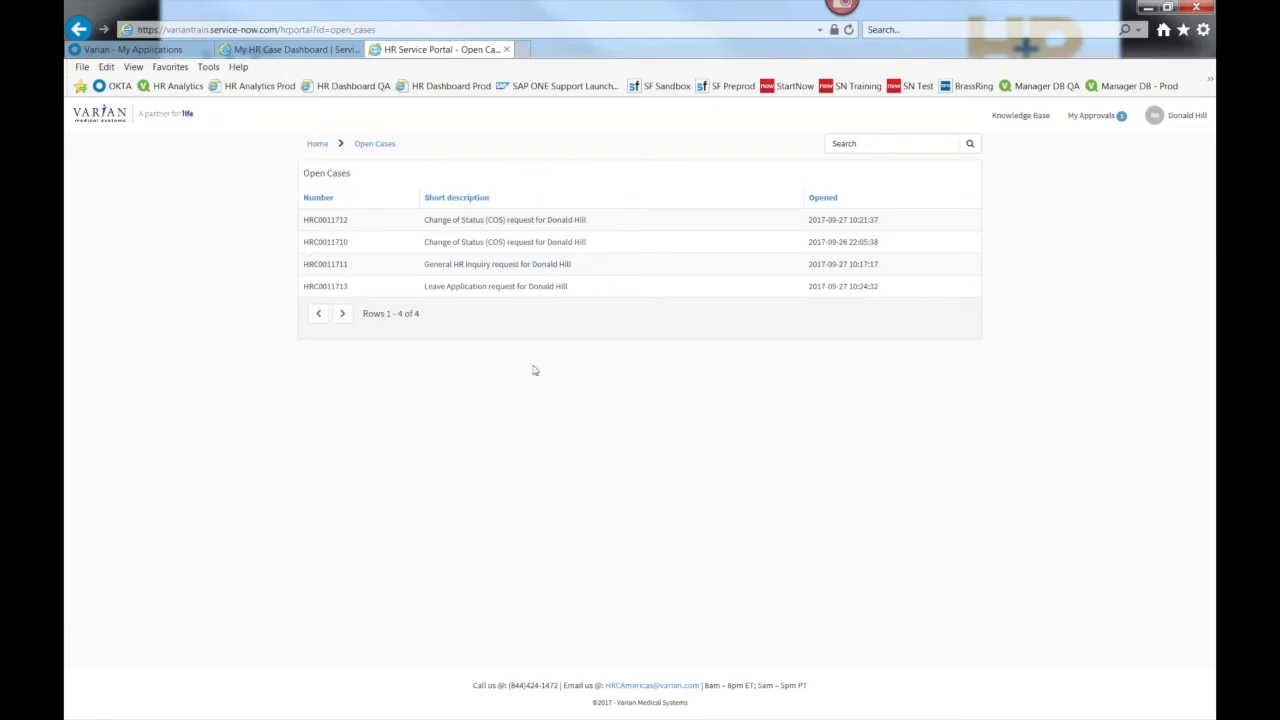
{"action": "left_click", "coordinate": [328, 289]}
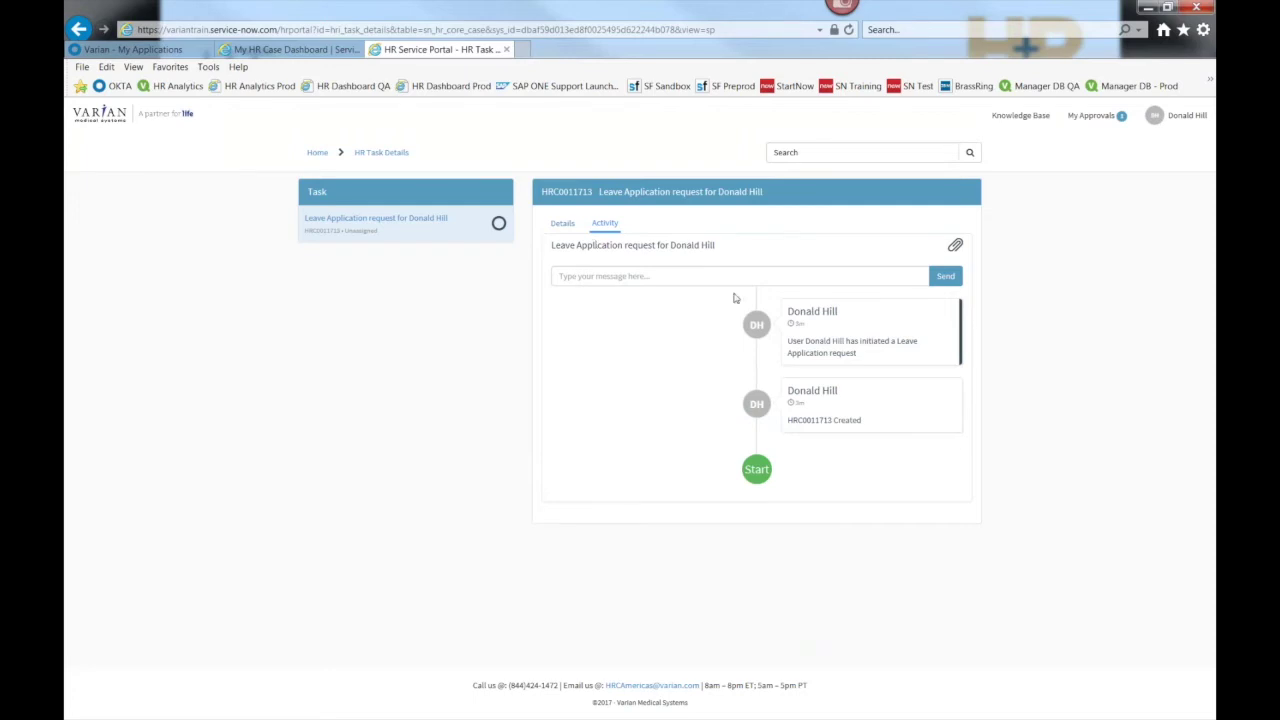
{"action": "left_click", "coordinate": [316, 155]}
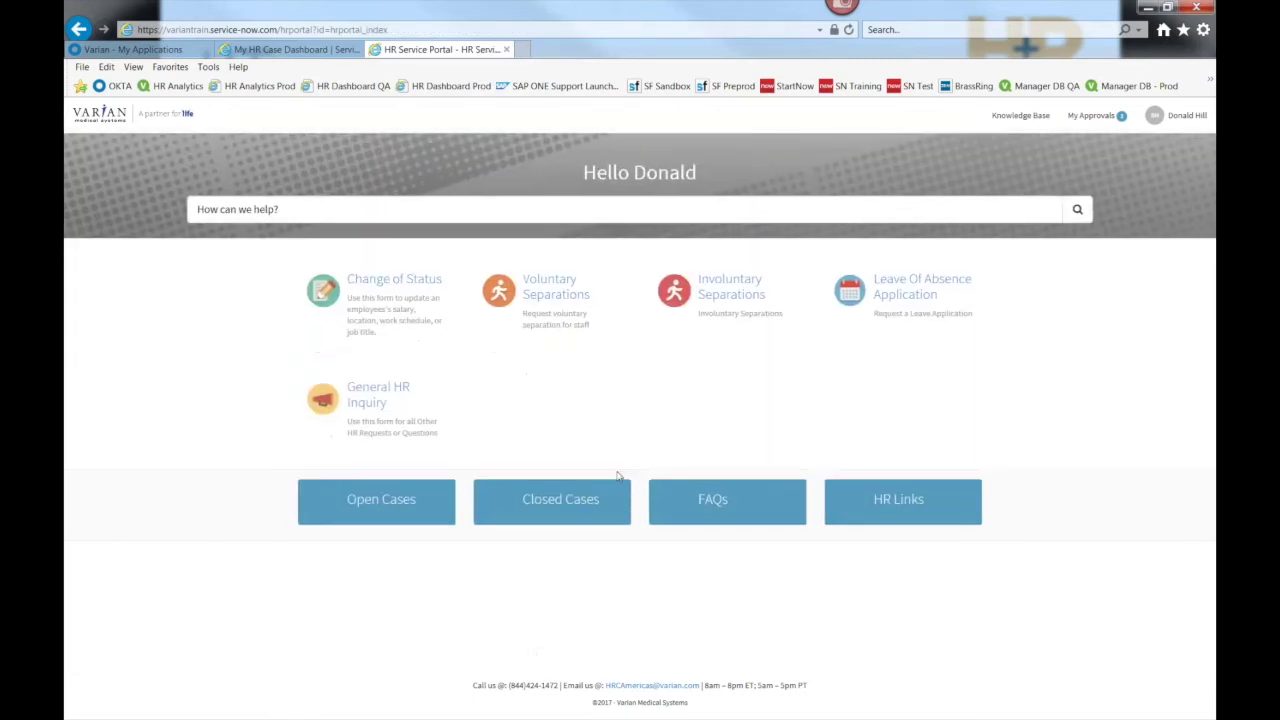
{"action": "left_click", "coordinate": [560, 507]}
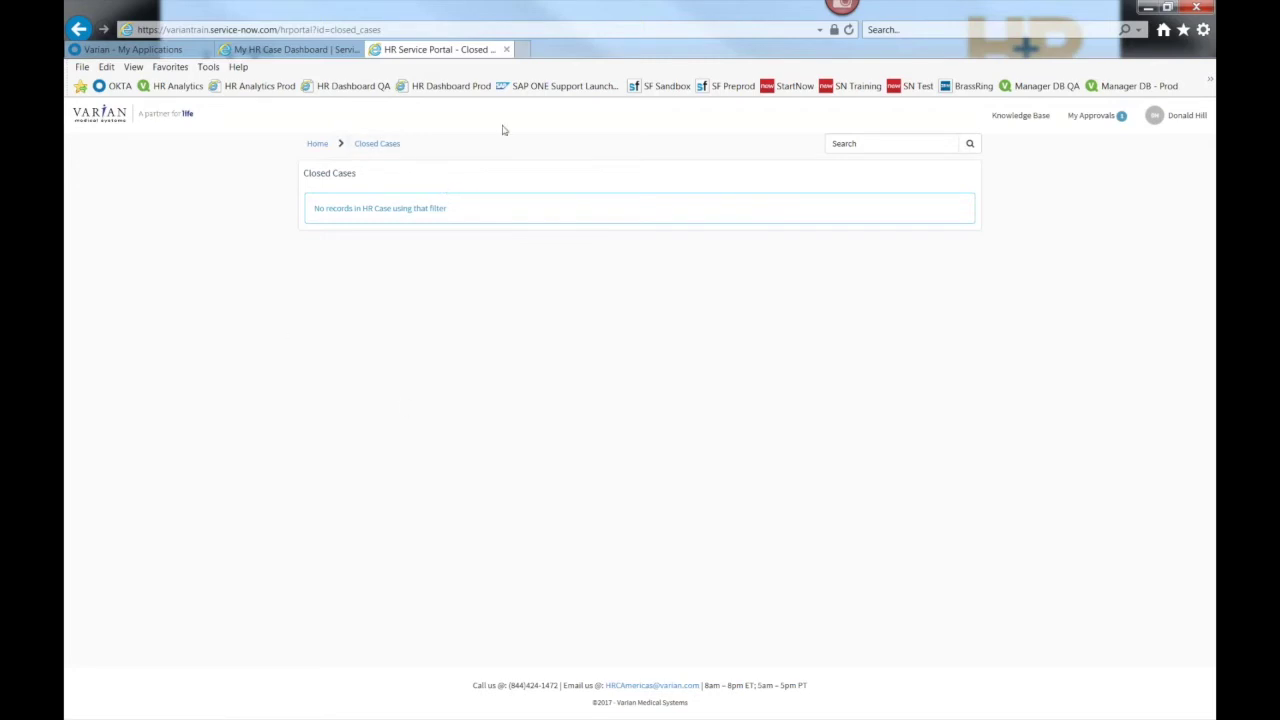
{"action": "left_click", "coordinate": [315, 144]}
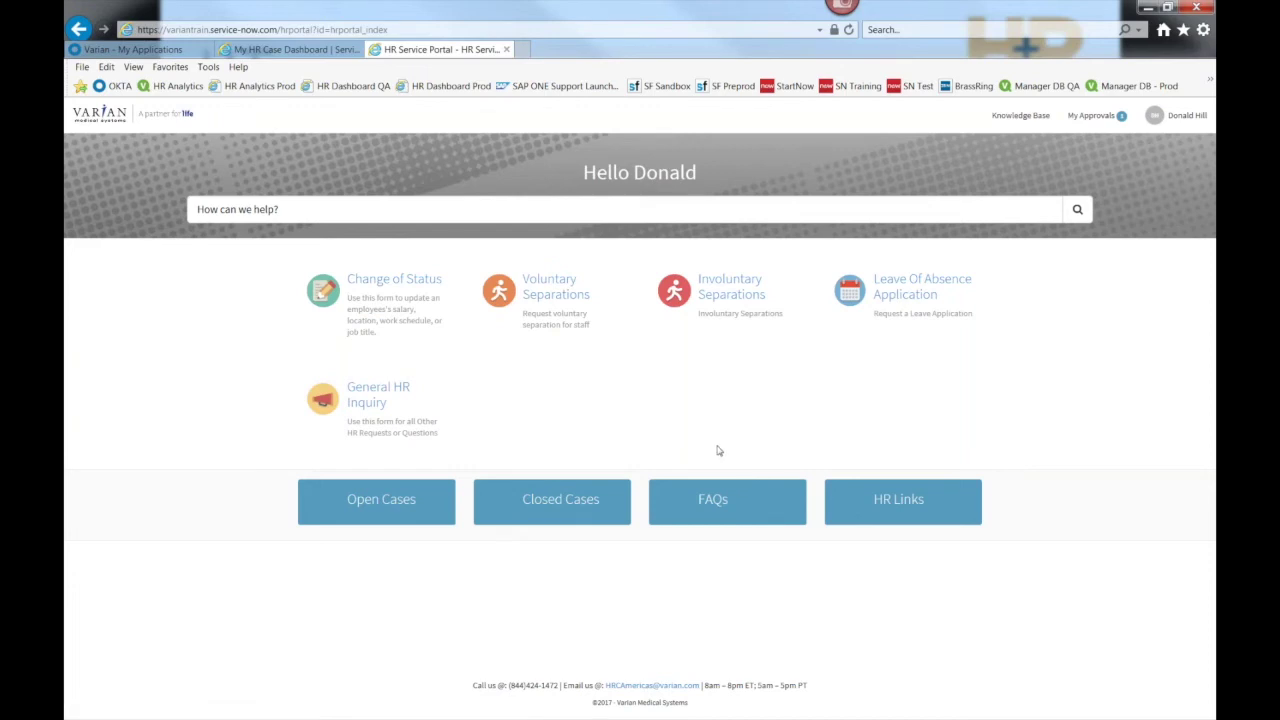
Open the FAQ article "How do I change my address with my benefits providers?" from the Benefits & Pay category.
{"action": "left_click", "coordinate": [726, 508]}
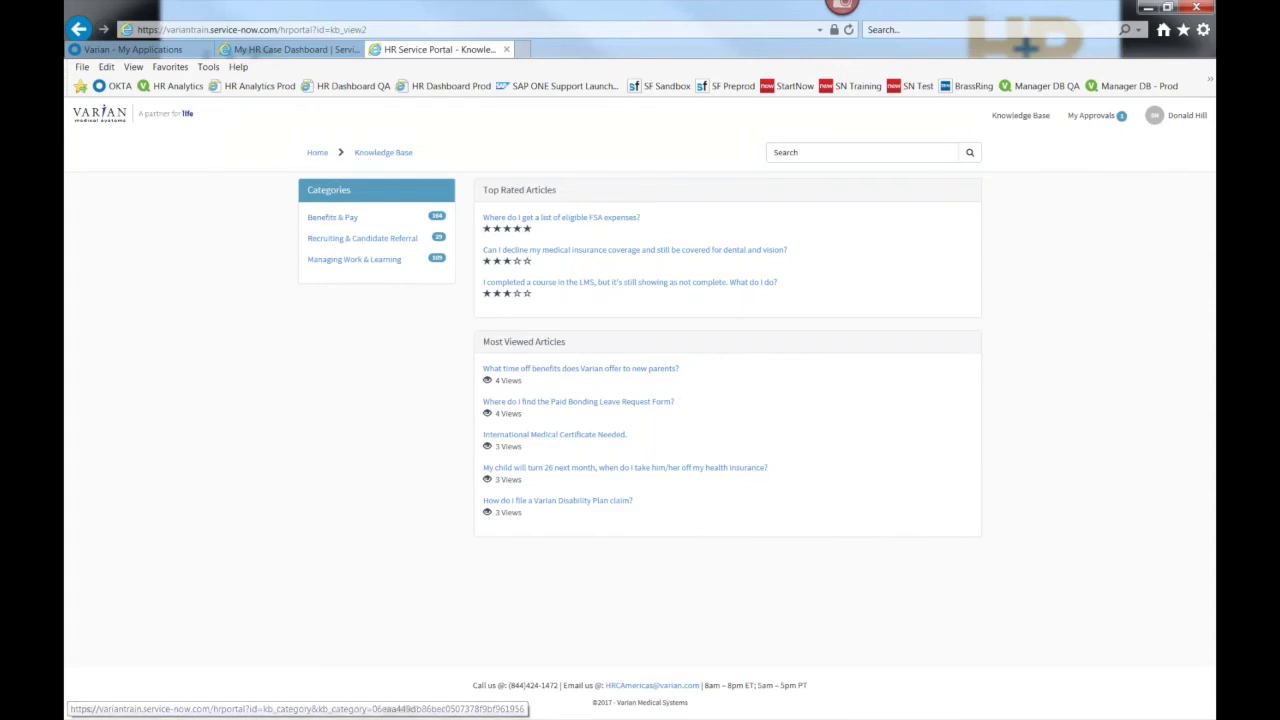
{"action": "left_click", "coordinate": [354, 259]}
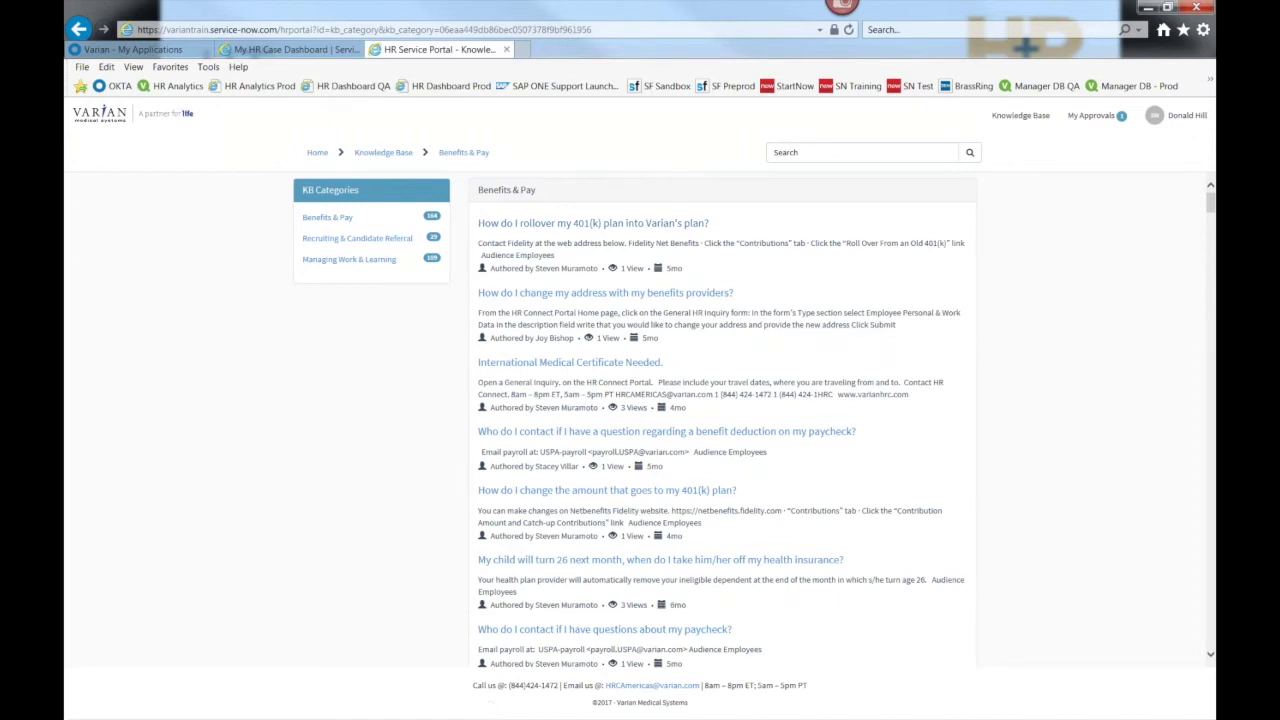
{"action": "left_click", "coordinate": [670, 228]}
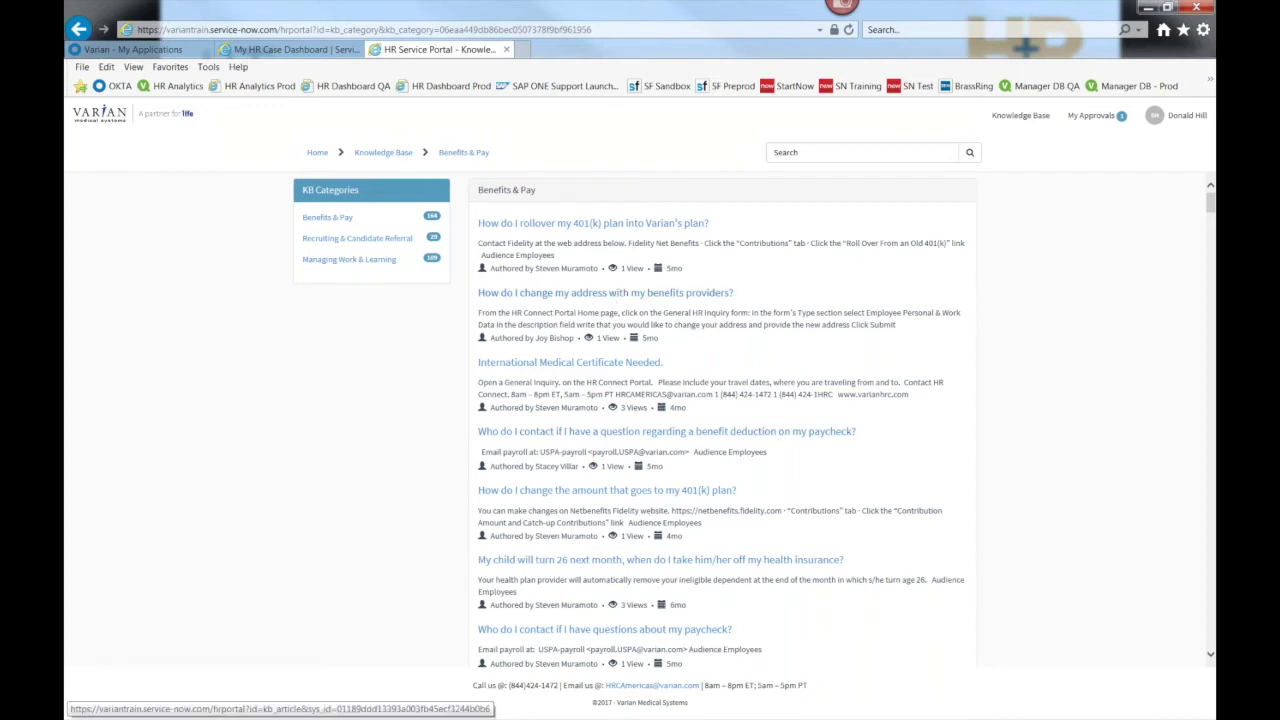
{"action": "left_click", "coordinate": [700, 292]}
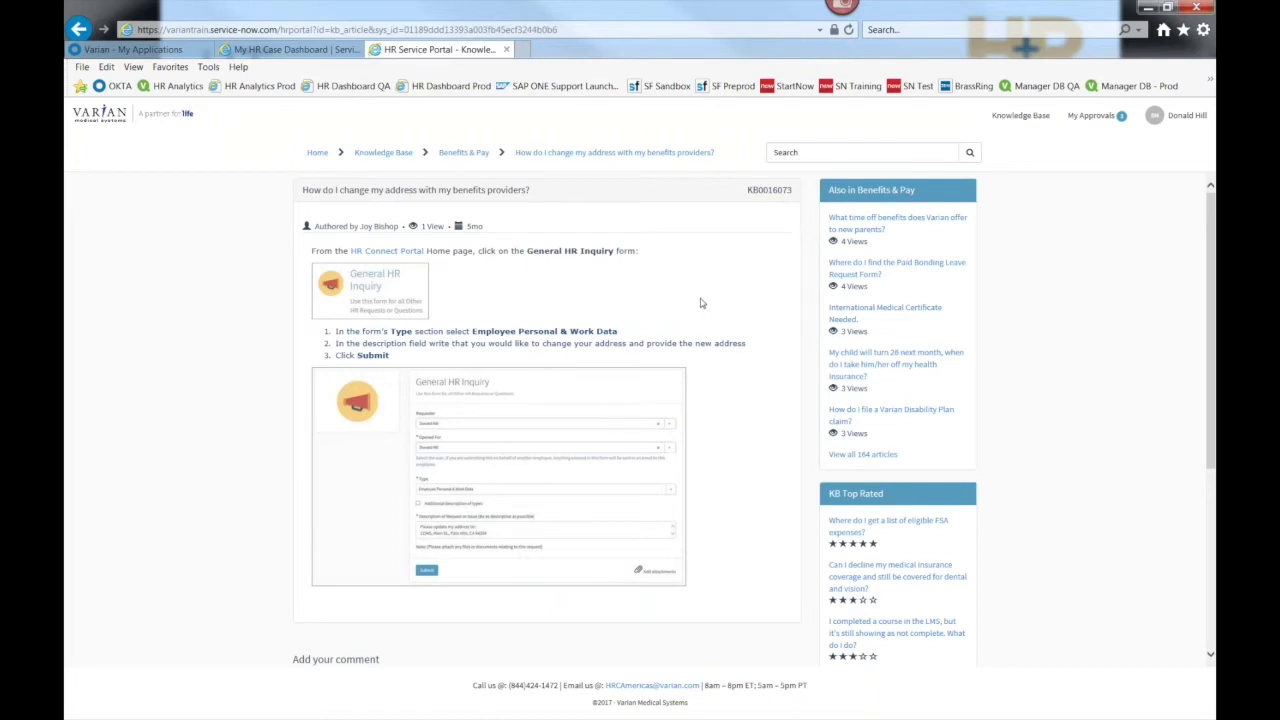
Rate the article four stars without a written comment and submit the rating.
{"action": "scroll", "coordinate": [701, 303], "scroll_direction": "down", "scroll_amount": 3}
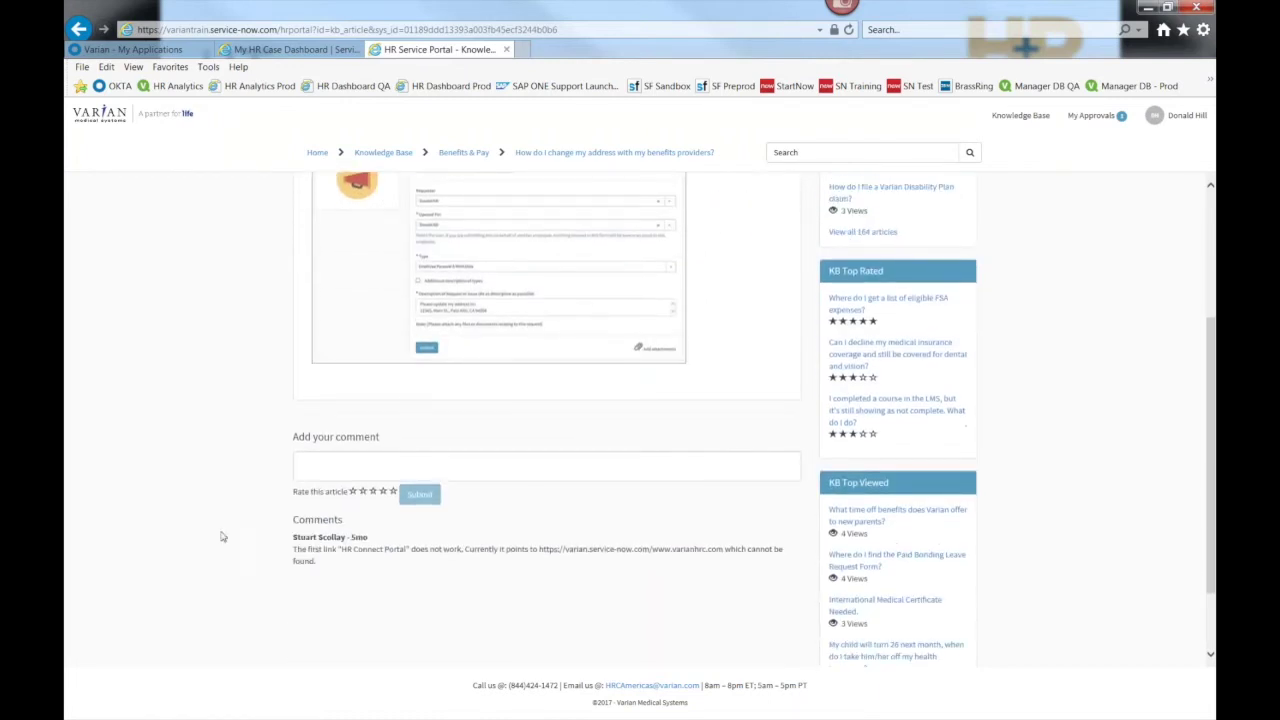
{"action": "left_click", "coordinate": [328, 459]}
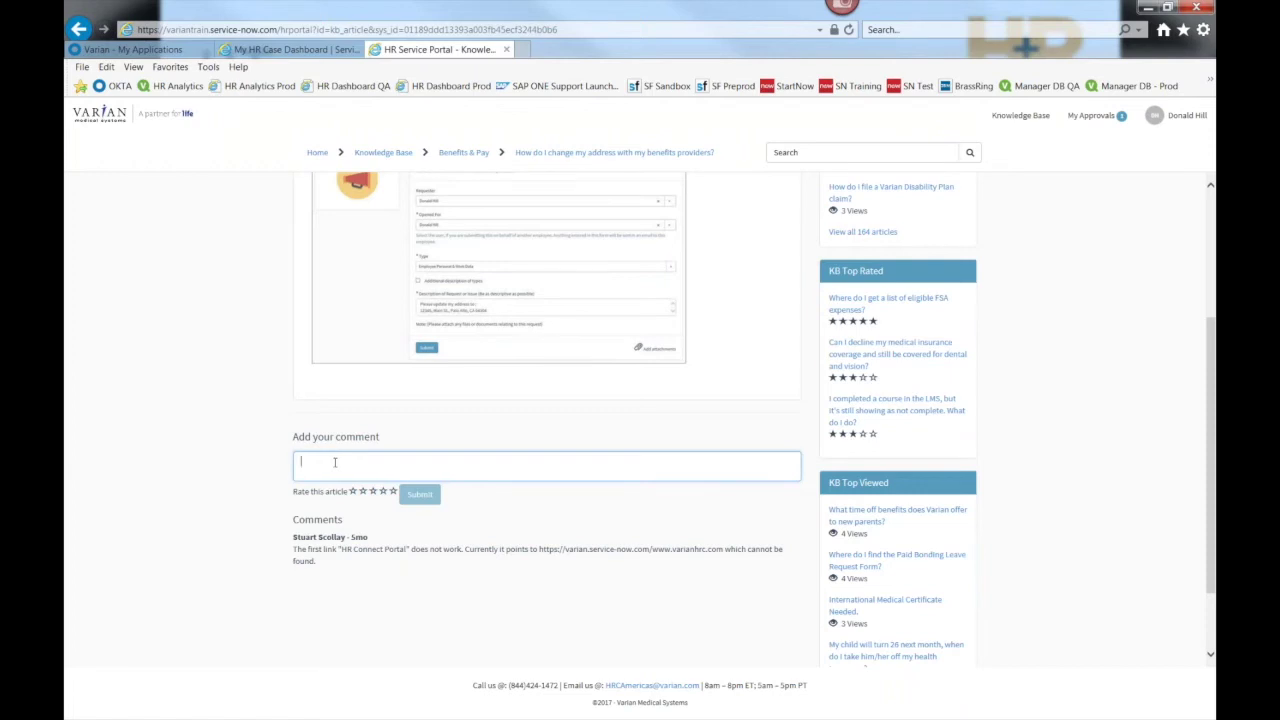
{"action": "left_click", "coordinate": [384, 492]}
{"action": "left_click", "coordinate": [420, 494]}
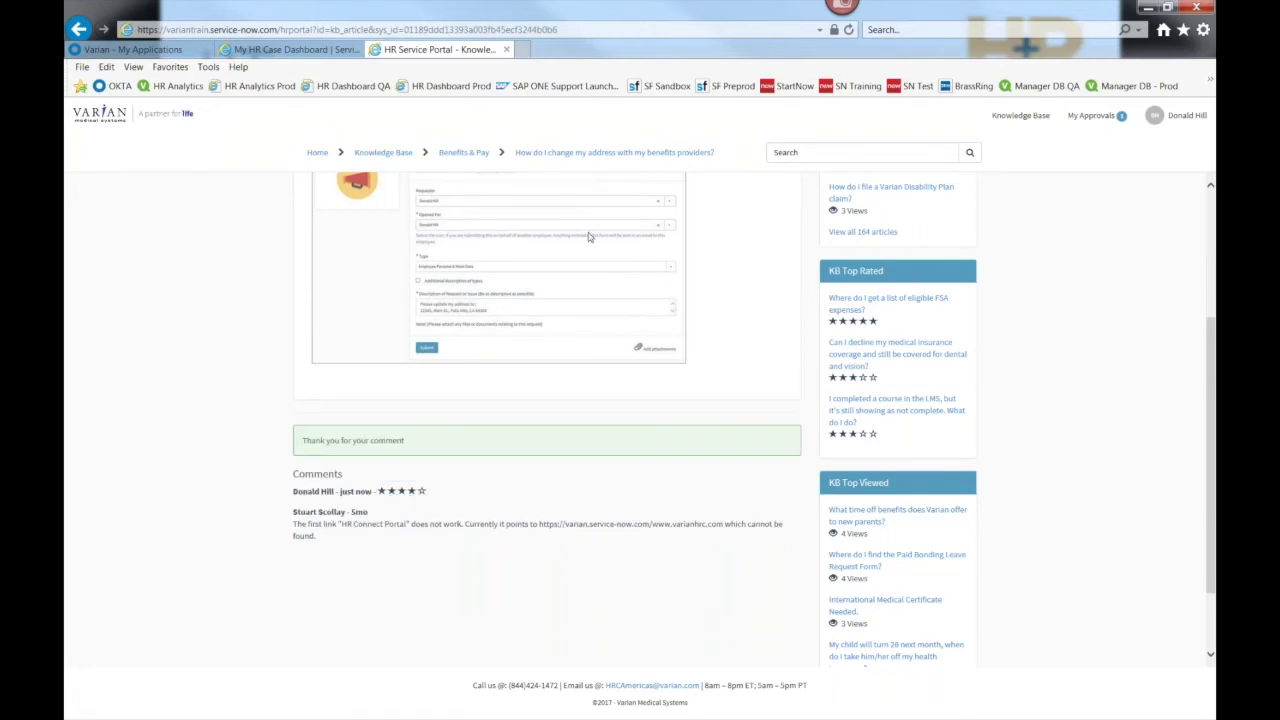
Check the top rated articles in the knowledge base and return to the portal home.
{"action": "scroll", "coordinate": [686, 321], "scroll_direction": "up", "scroll_amount": 5}
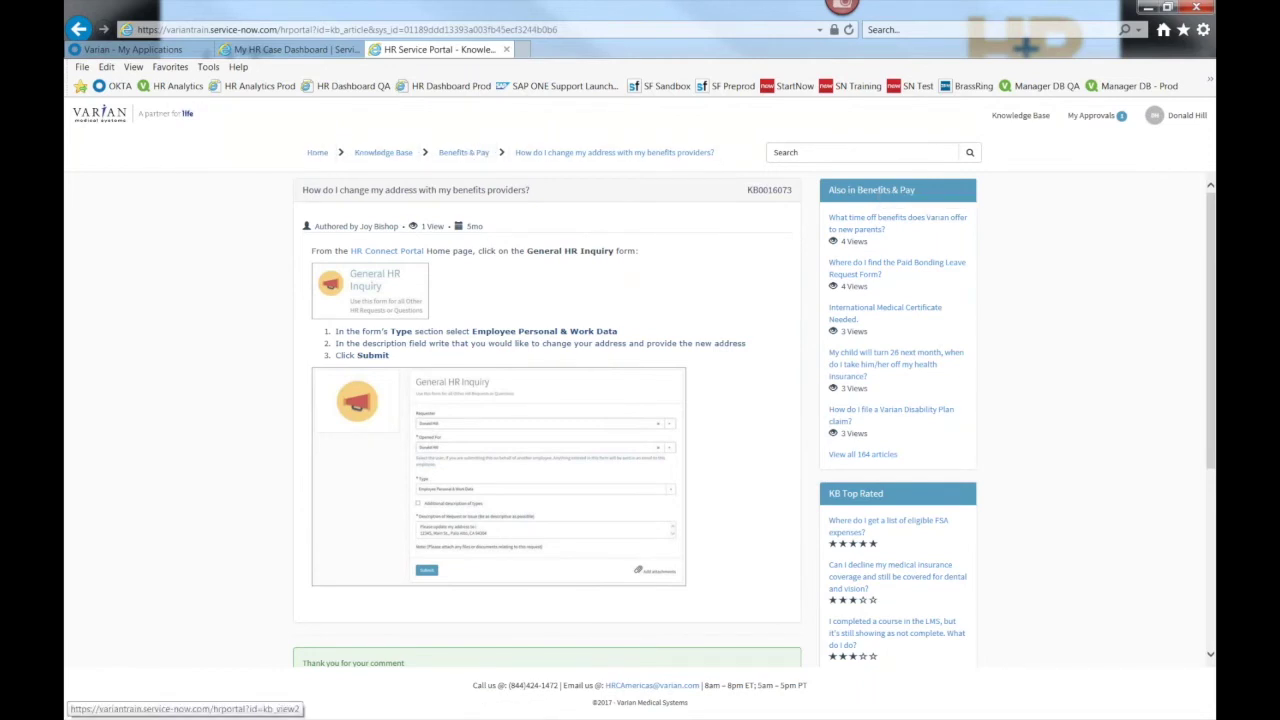
{"action": "left_click", "coordinate": [368, 158]}
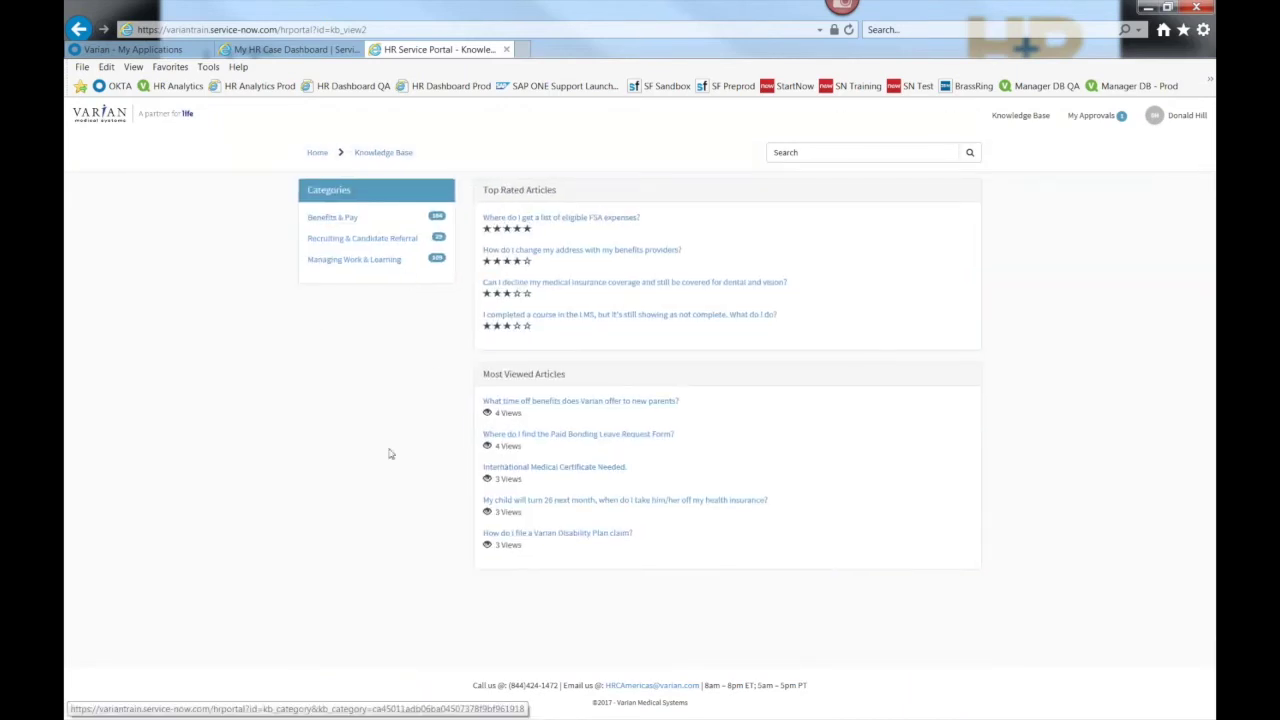
{"action": "left_click", "coordinate": [321, 155]}
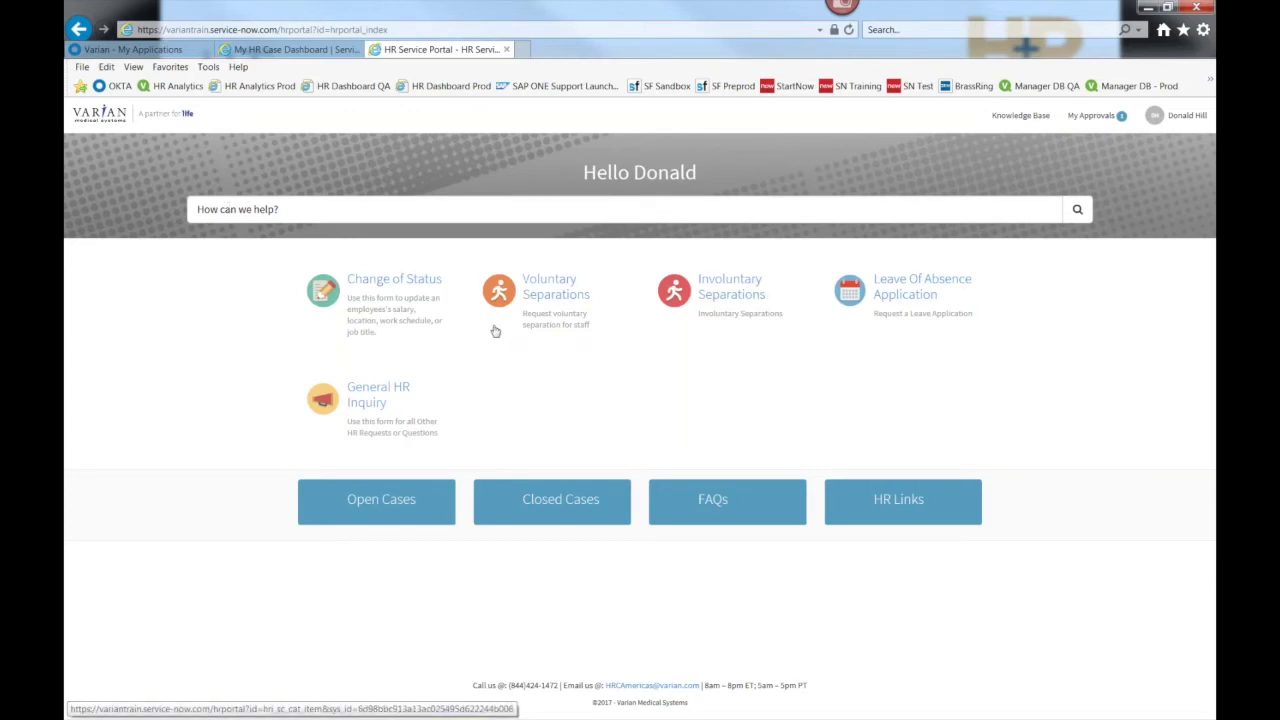
Search the portal home for "salary" and open the suggested Change of Status form.
{"action": "left_click", "coordinate": [278, 208]}
{"action": "type", "text": "salary"}
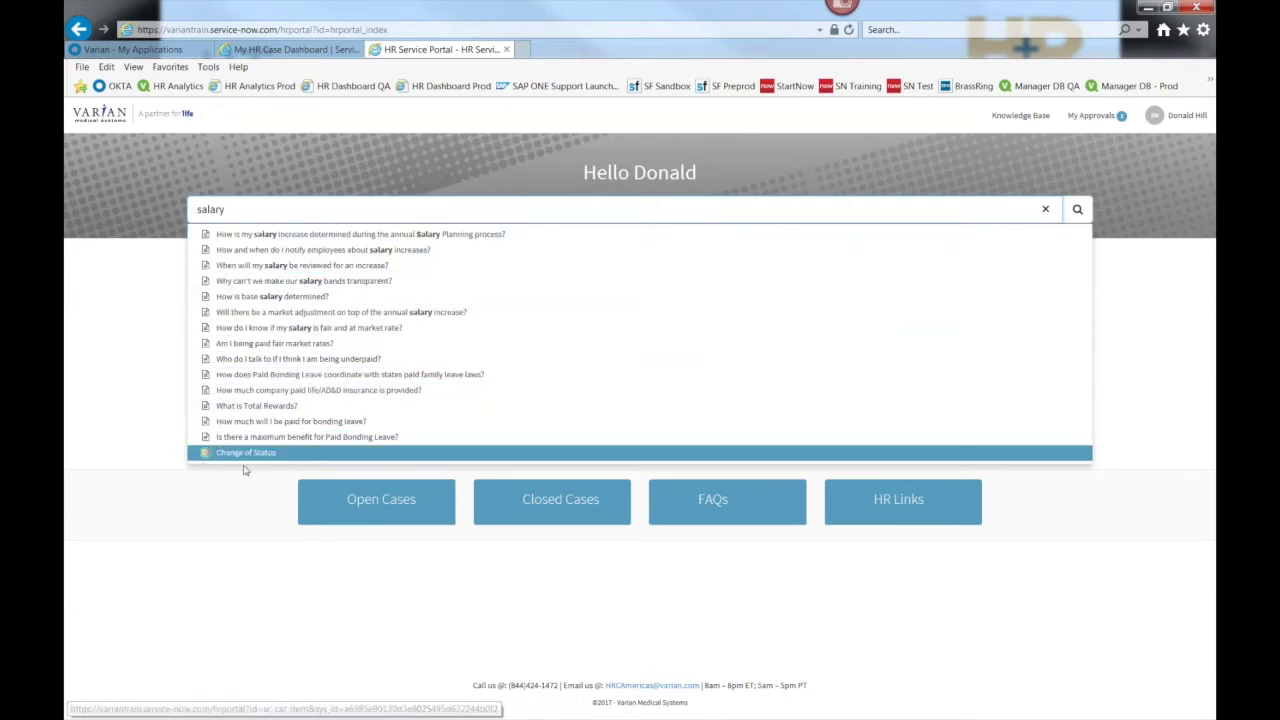
{"action": "left_click", "coordinate": [203, 503]}
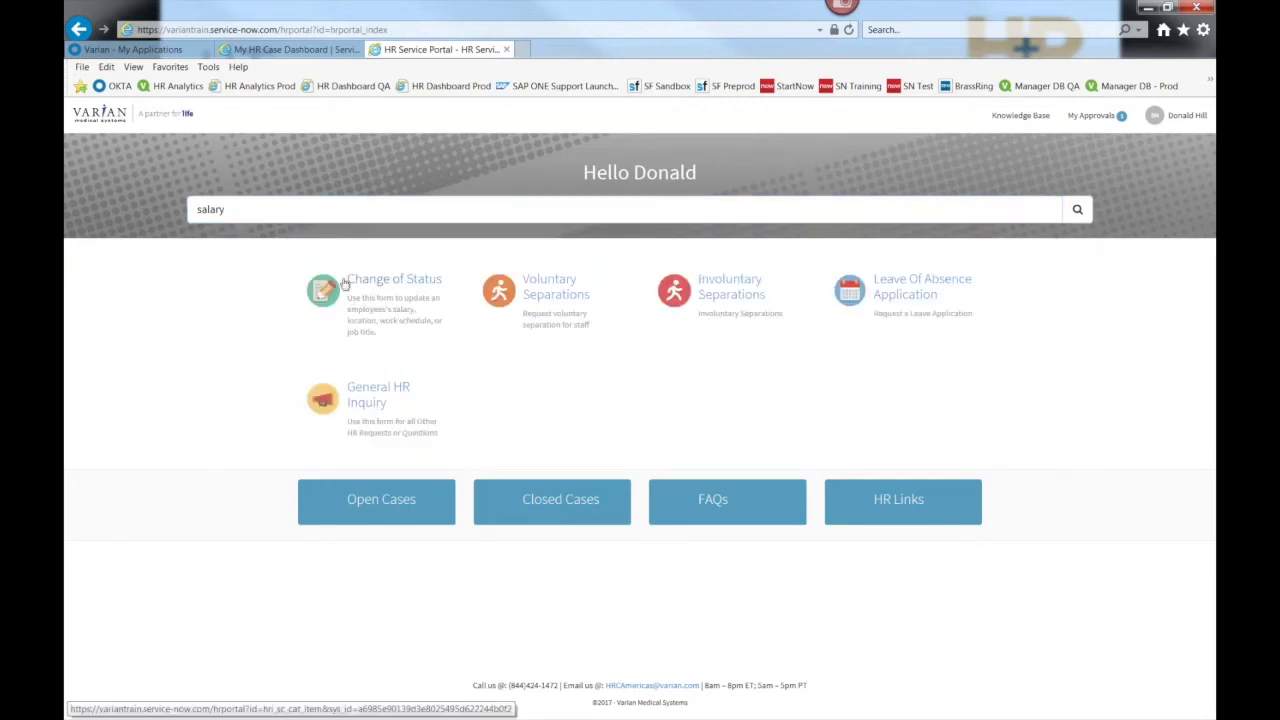
{"action": "left_click", "coordinate": [231, 209]}
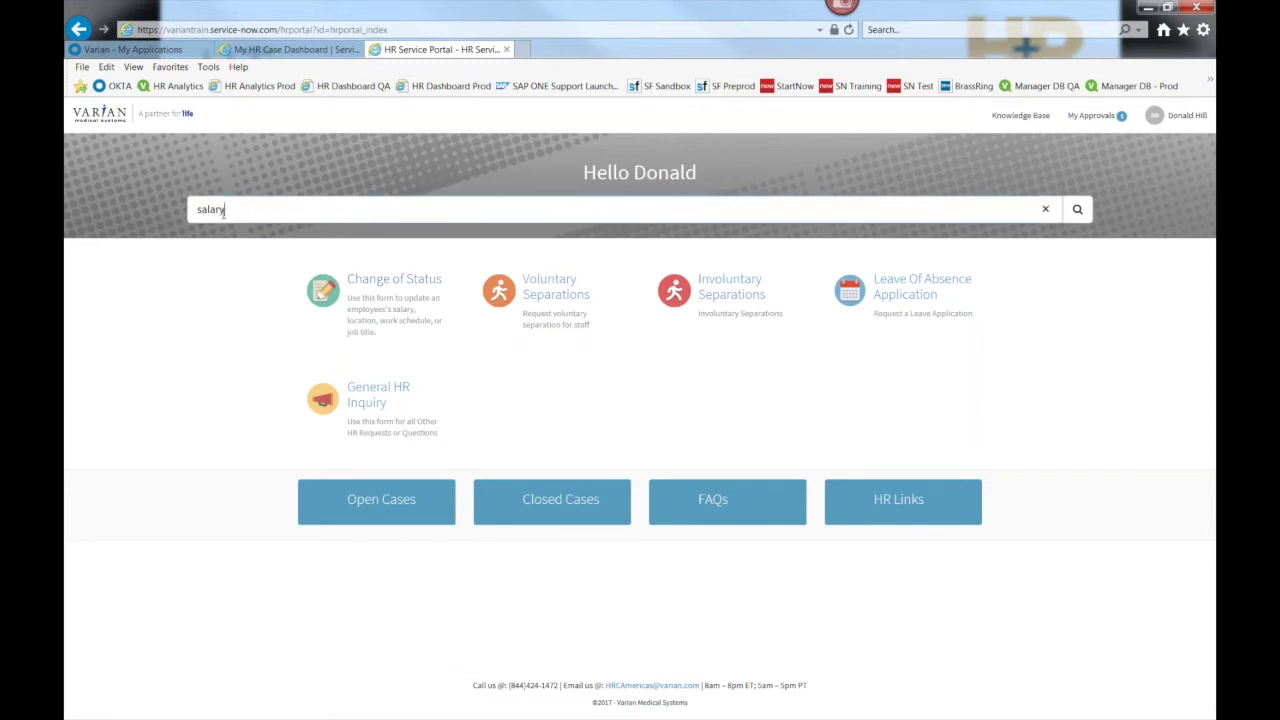
{"action": "left_click_drag", "start_coordinate": [237, 210], "coordinate": [172, 207]}
{"action": "type", "text": "salary"}
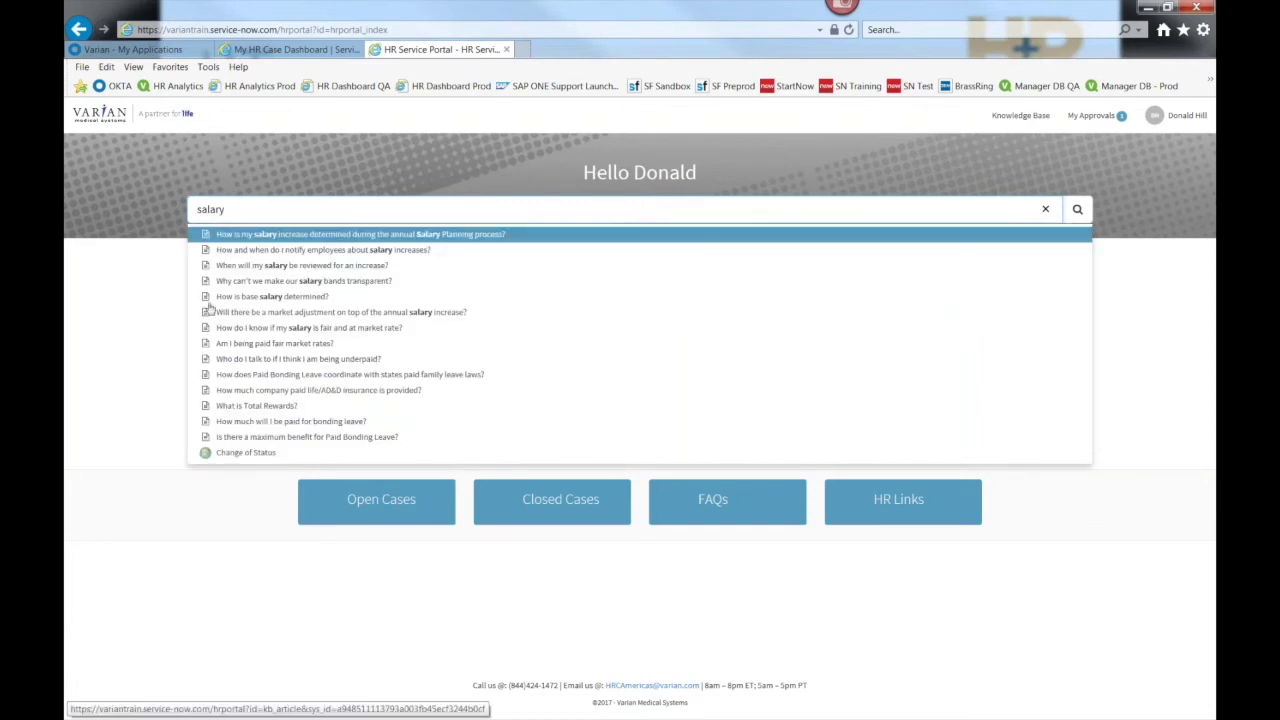
{"action": "left_click", "coordinate": [241, 453]}
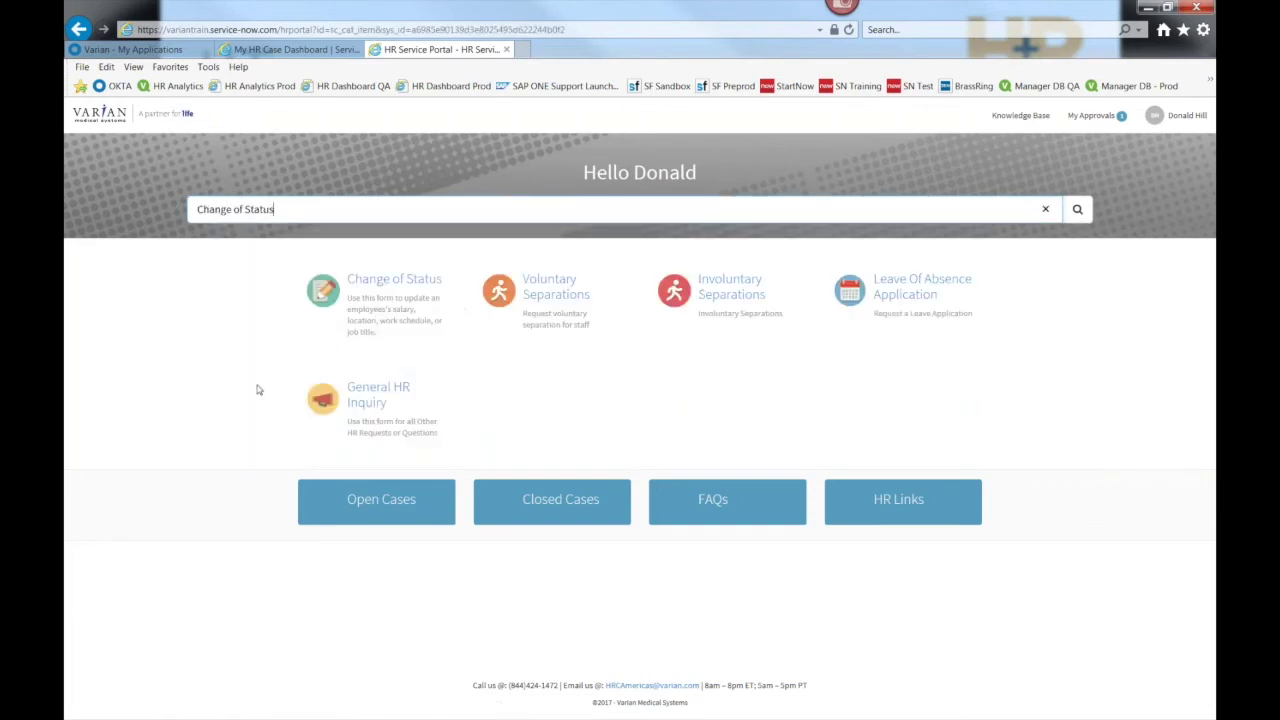
{"action": "left_click", "coordinate": [345, 278]}
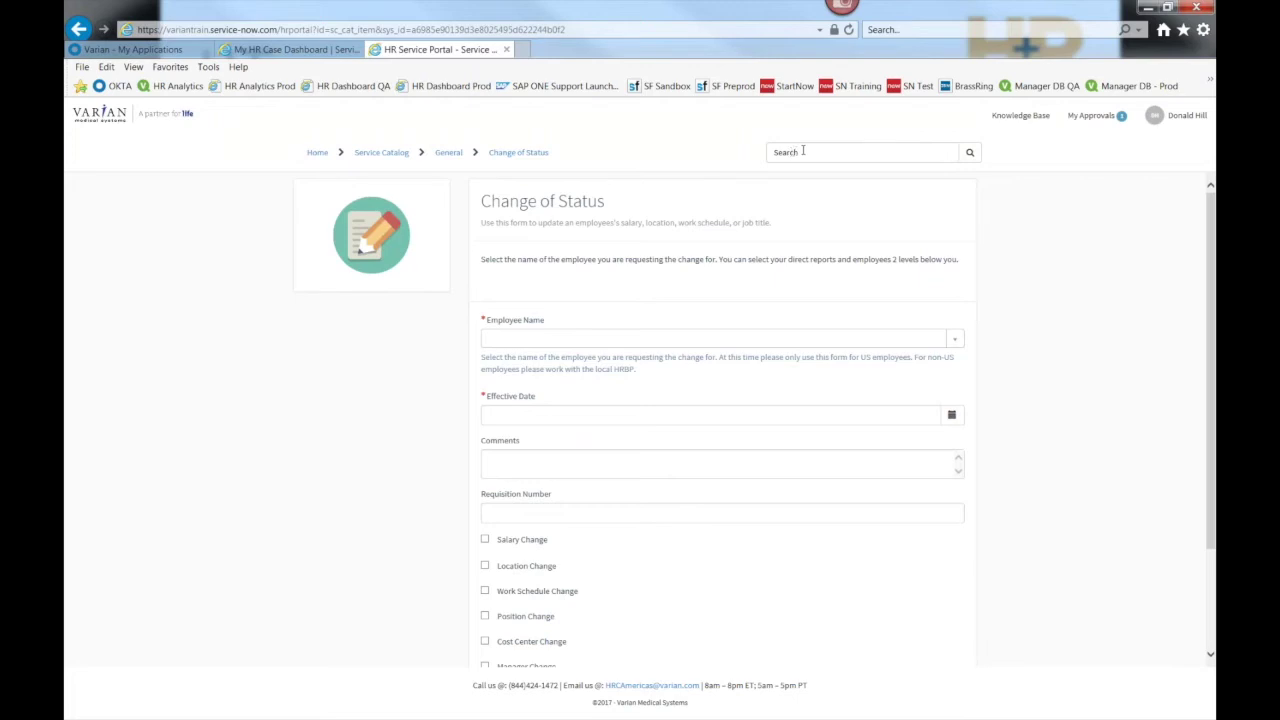
Search for "salary" from the Change of Status page, look through the suggestions and dismiss them.
{"action": "left_click", "coordinate": [841, 150]}
{"action": "type", "text": "salary"}
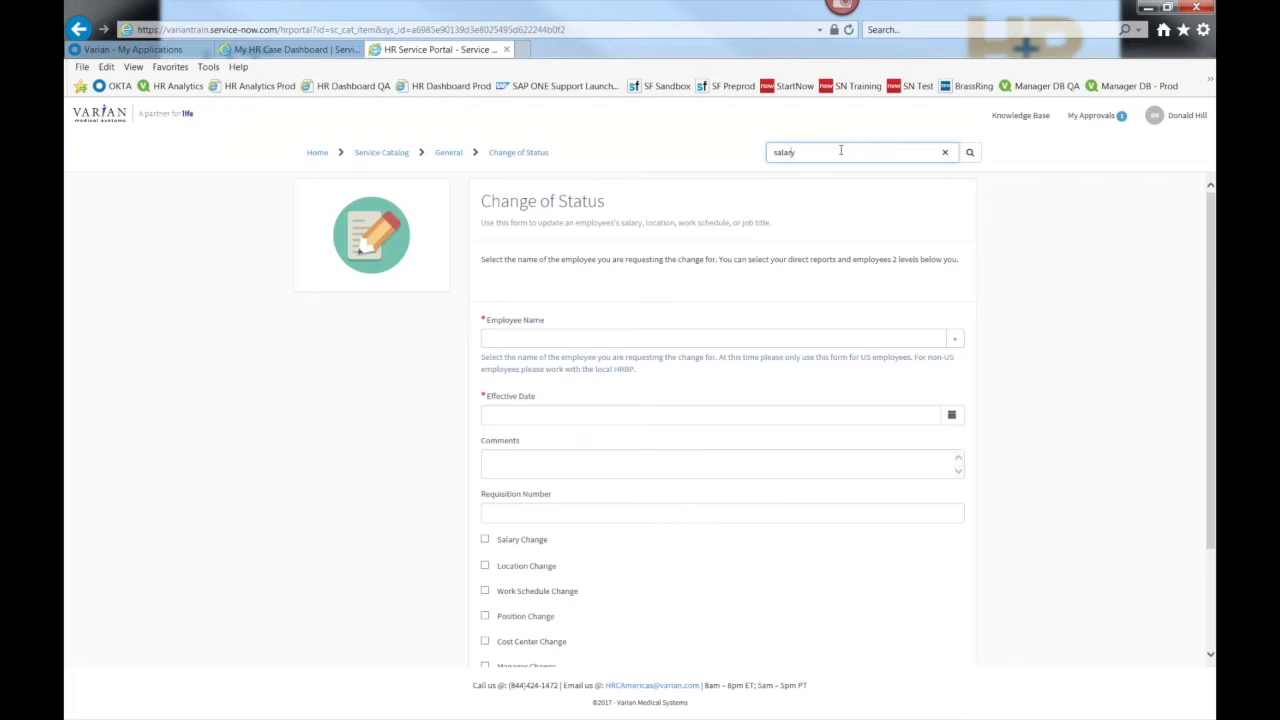
{"action": "key", "text": "Up"}
{"action": "key", "text": "Up"}
{"action": "key", "text": "Up"}
{"action": "key", "text": "Up"}
{"action": "key", "text": "Up"}
{"action": "key", "text": "Up"}
{"action": "key", "text": "Up"}
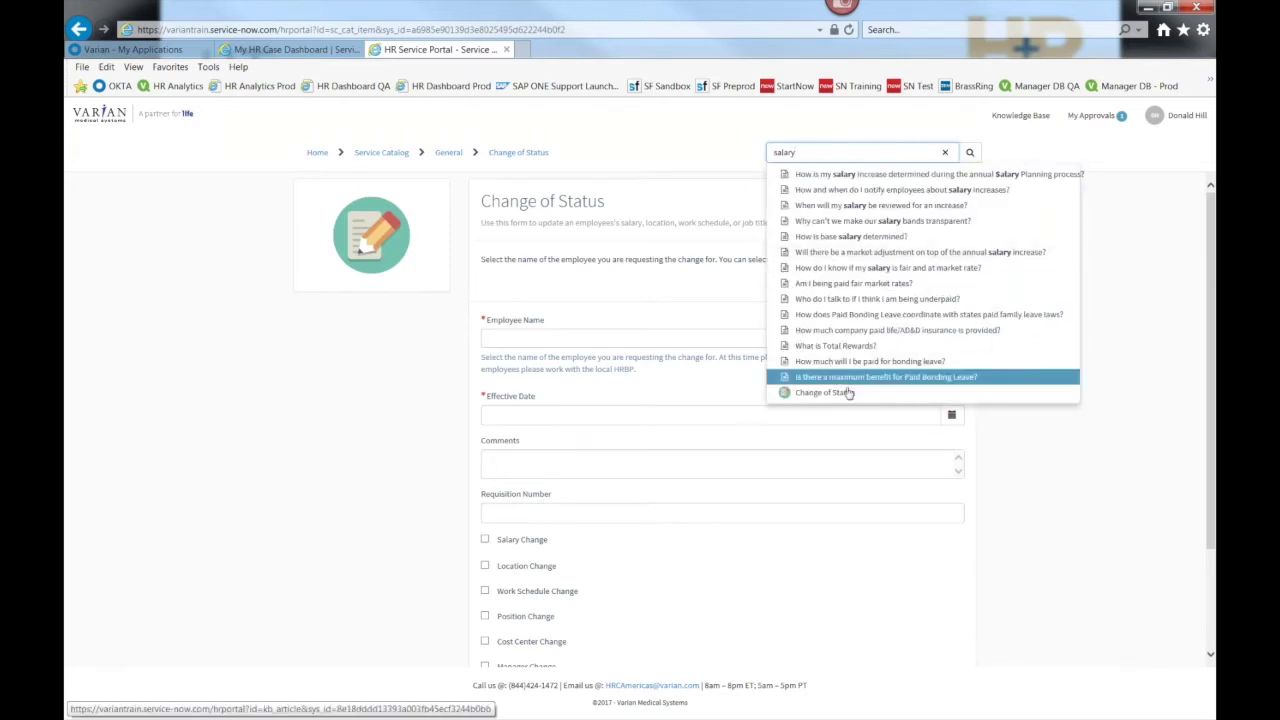
{"action": "left_click", "coordinate": [1161, 213]}
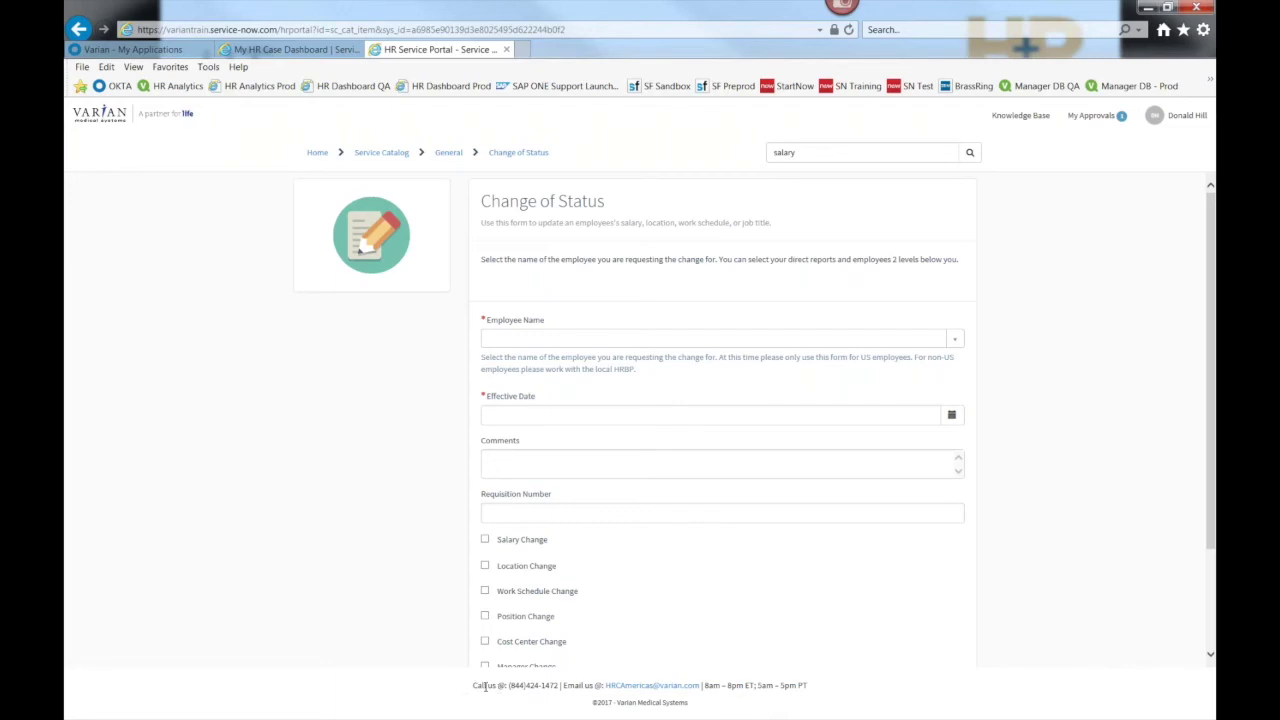
Highlight the HR contact phone number in the page footer and return to the portal home.
{"action": "left_click_drag", "start_coordinate": [506, 686], "coordinate": [564, 686]}
{"action": "left_click", "coordinate": [733, 686]}
{"action": "left_click", "coordinate": [315, 156]}
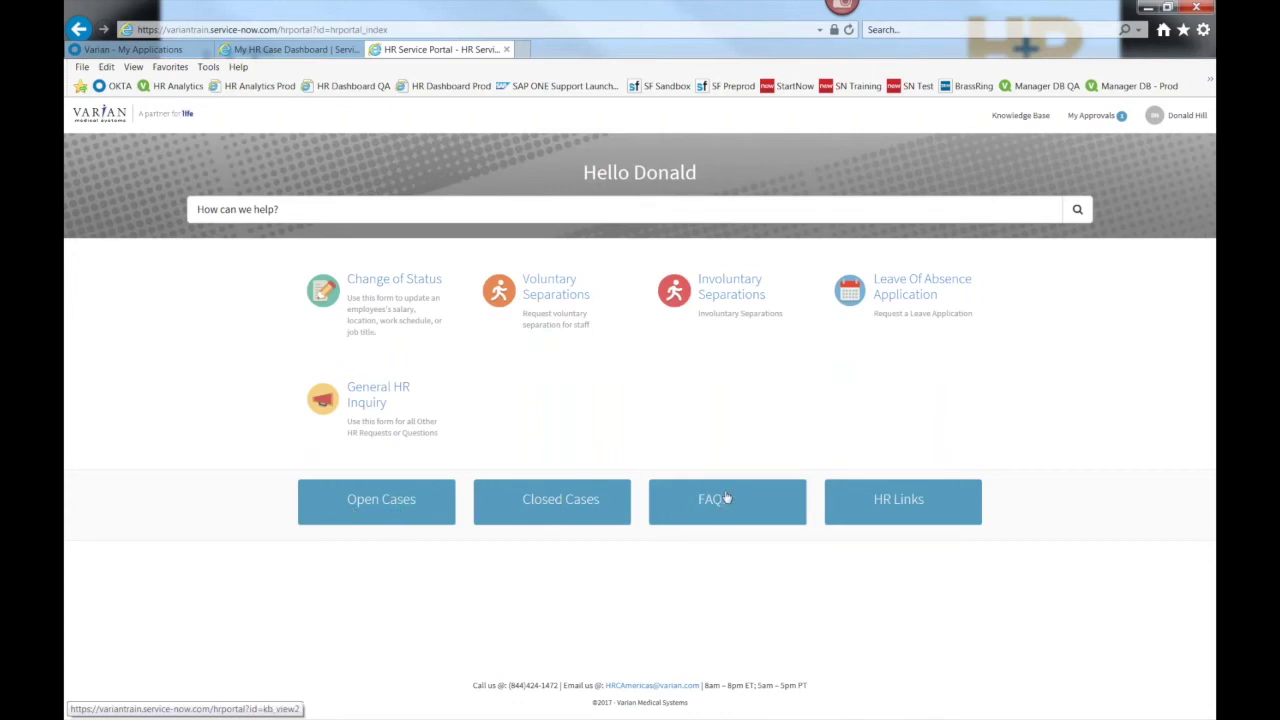
Open the pending Leave Application request from the approvals and review its details, activity stream and approval choices.
{"action": "left_click", "coordinate": [1108, 118]}
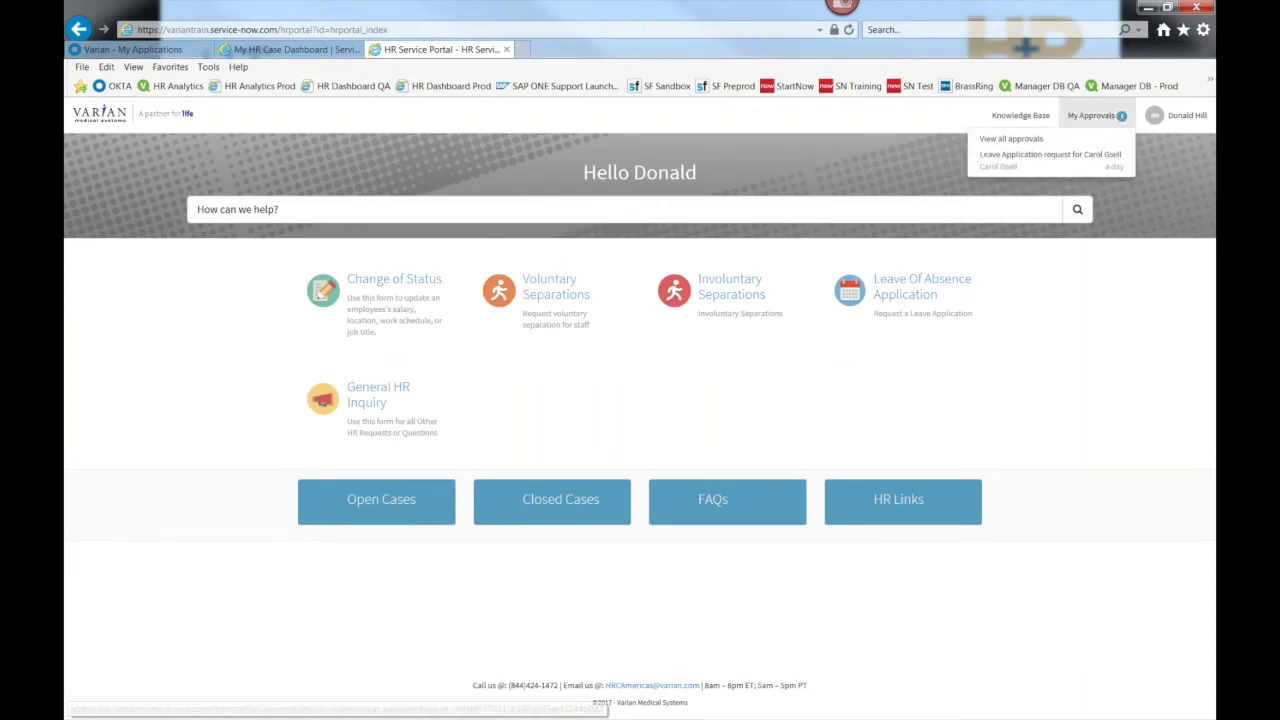
{"action": "left_click", "coordinate": [1040, 160]}
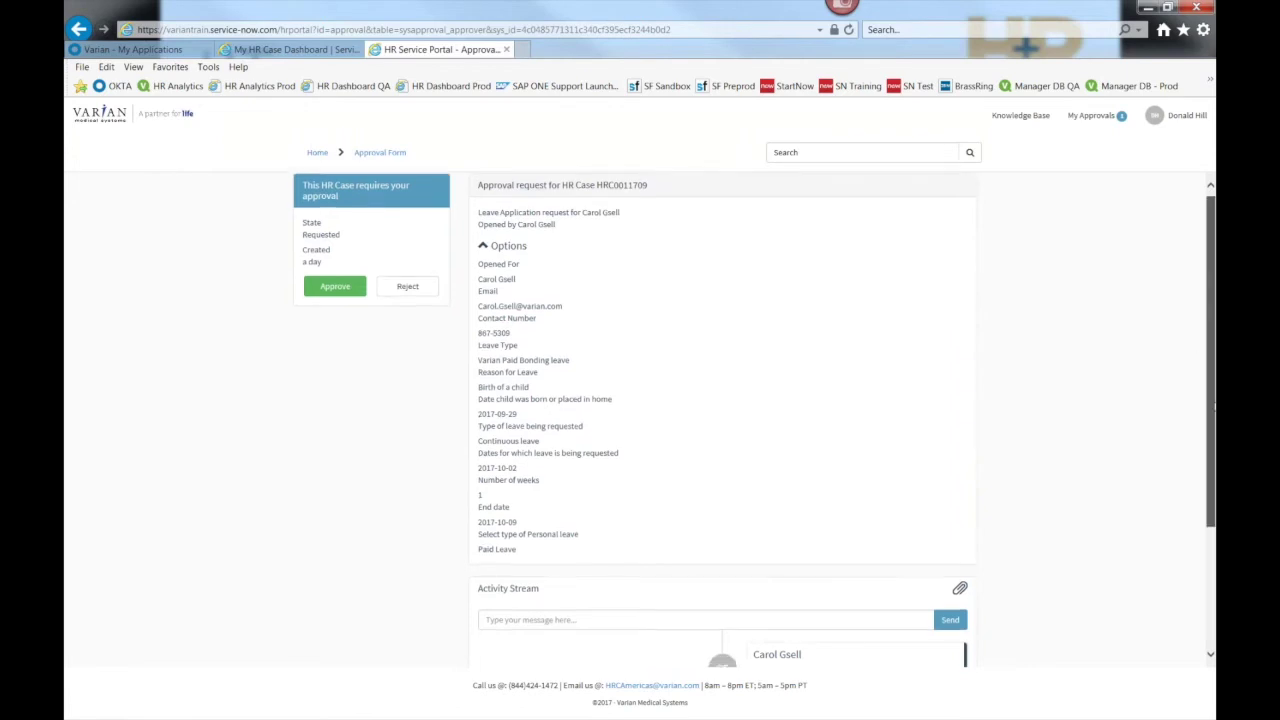
{"action": "scroll", "coordinate": [1208, 367], "scroll_direction": "down", "scroll_amount": 3}
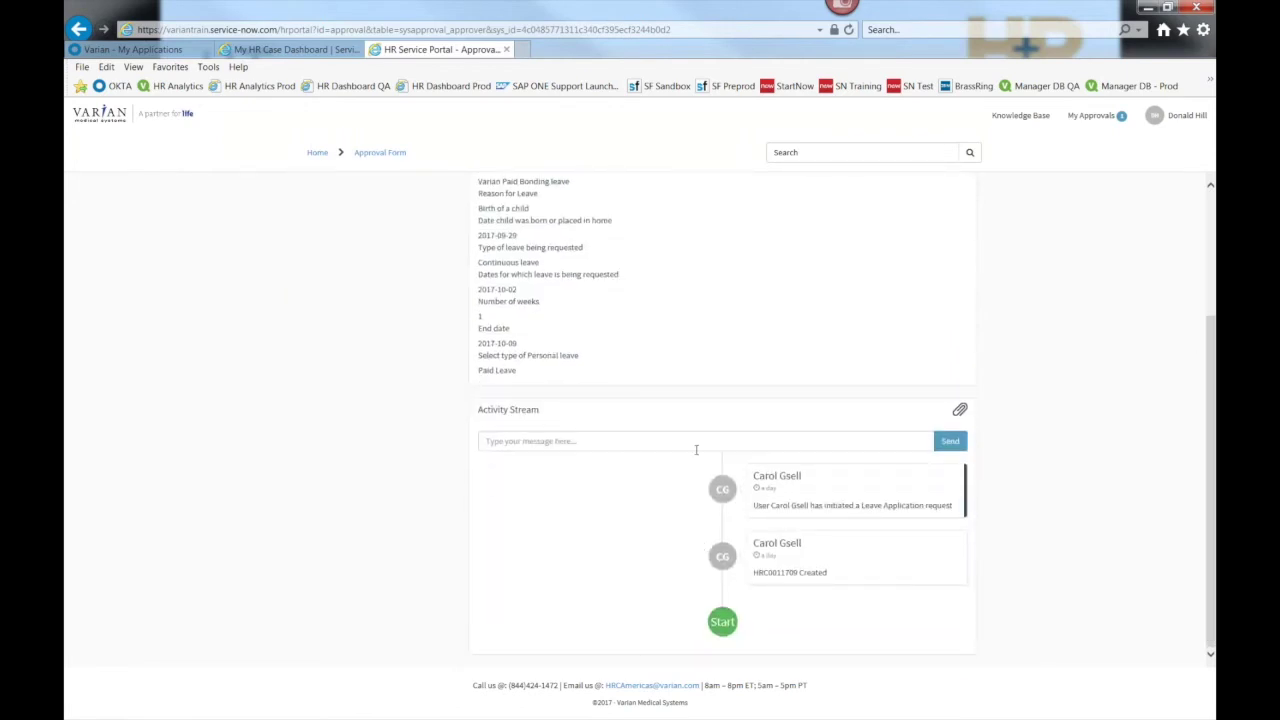
{"action": "left_click_drag", "start_coordinate": [1210, 446], "coordinate": [1194, 283]}
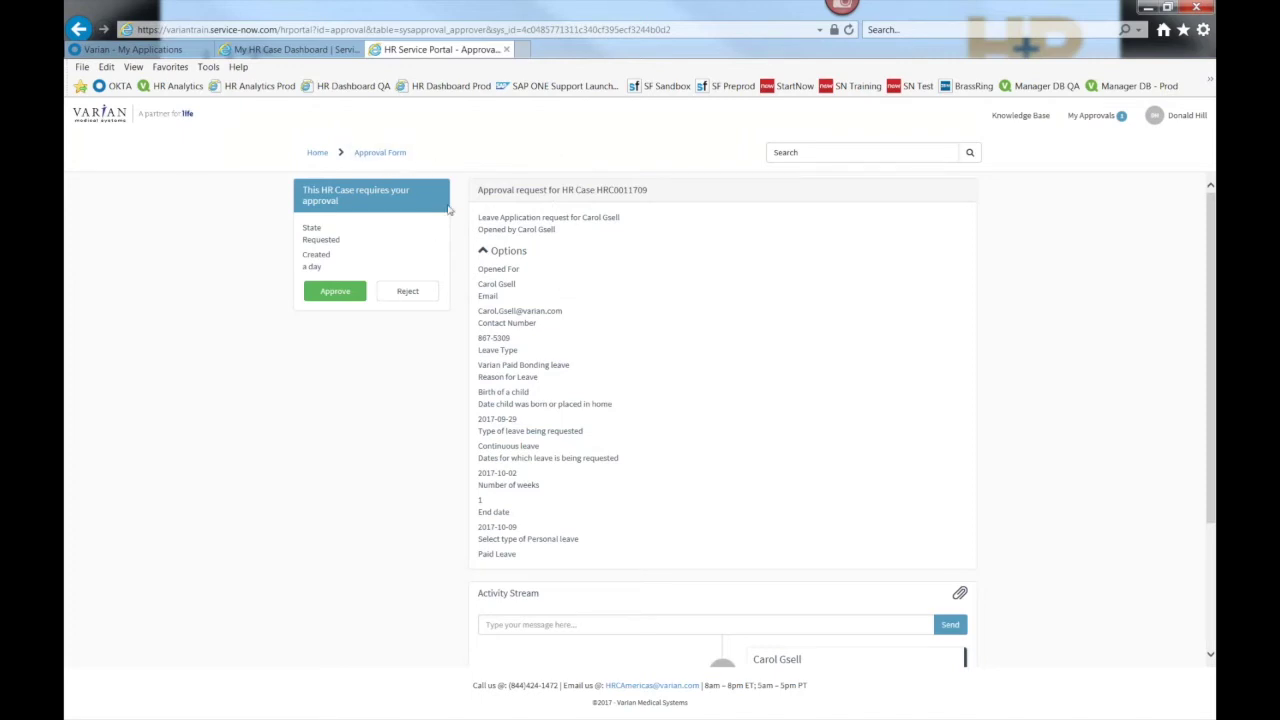
Leave the approval form for the portal home and open the account menu containing the logout option.
{"action": "left_click", "coordinate": [313, 154]}
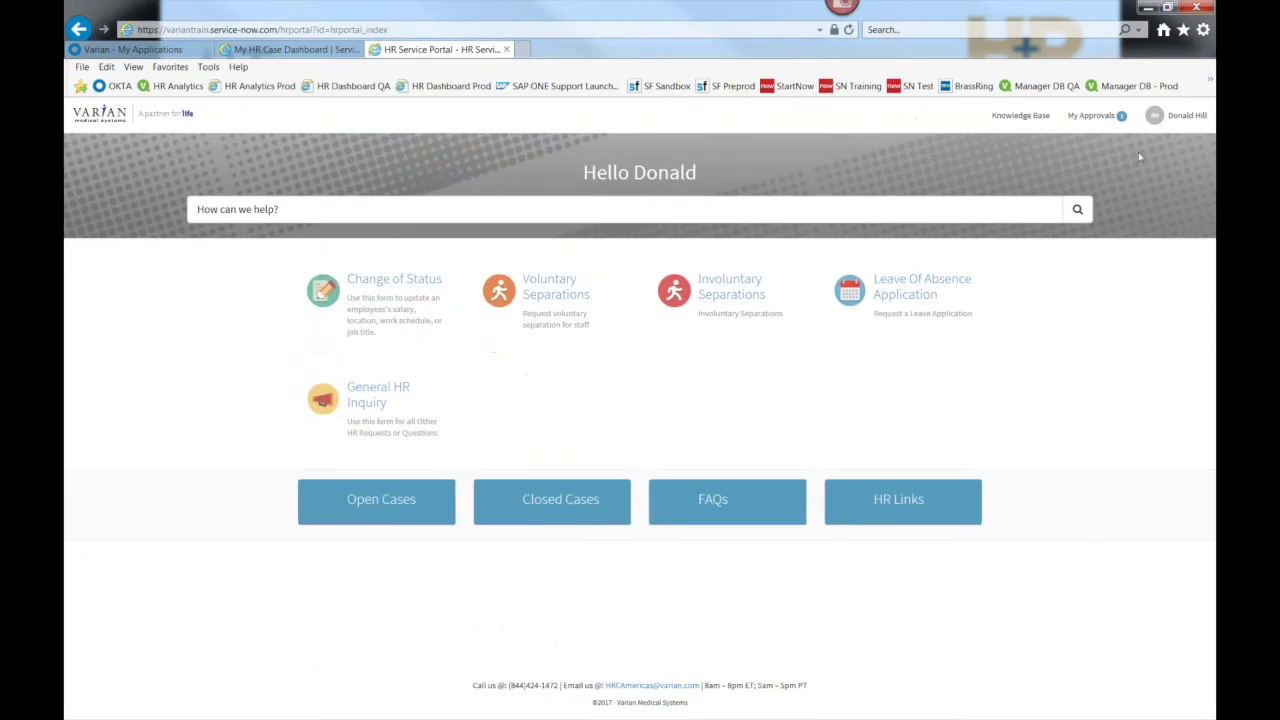
{"action": "left_click", "coordinate": [1190, 117]}
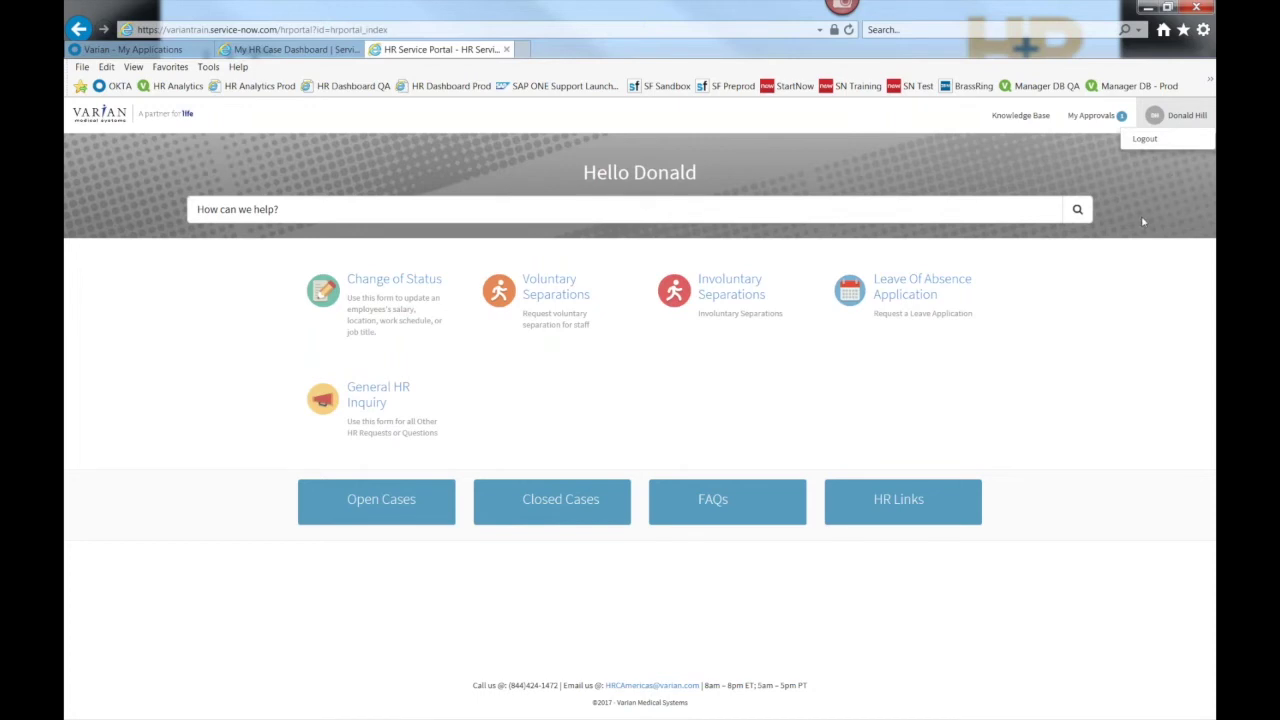
Close the account menu, open HR Links to view the listed links, and return to the portal home.
{"action": "left_click", "coordinate": [1158, 145]}
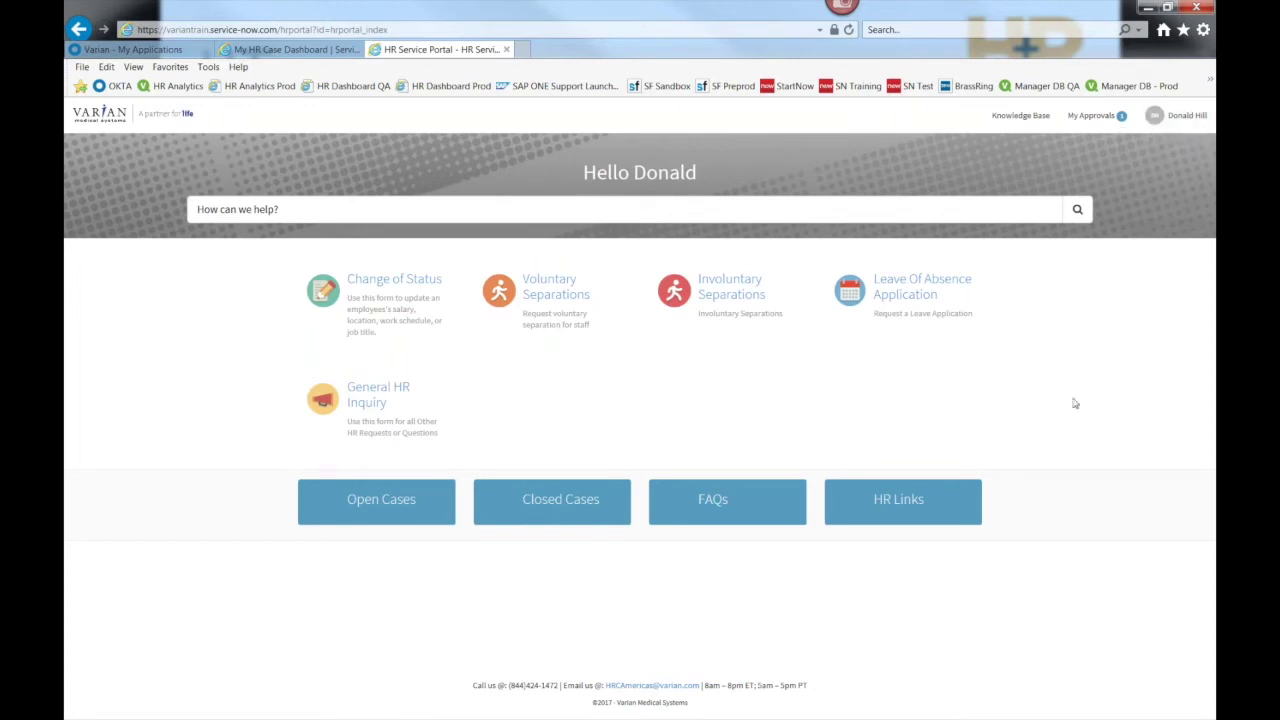
{"action": "left_click", "coordinate": [898, 505]}
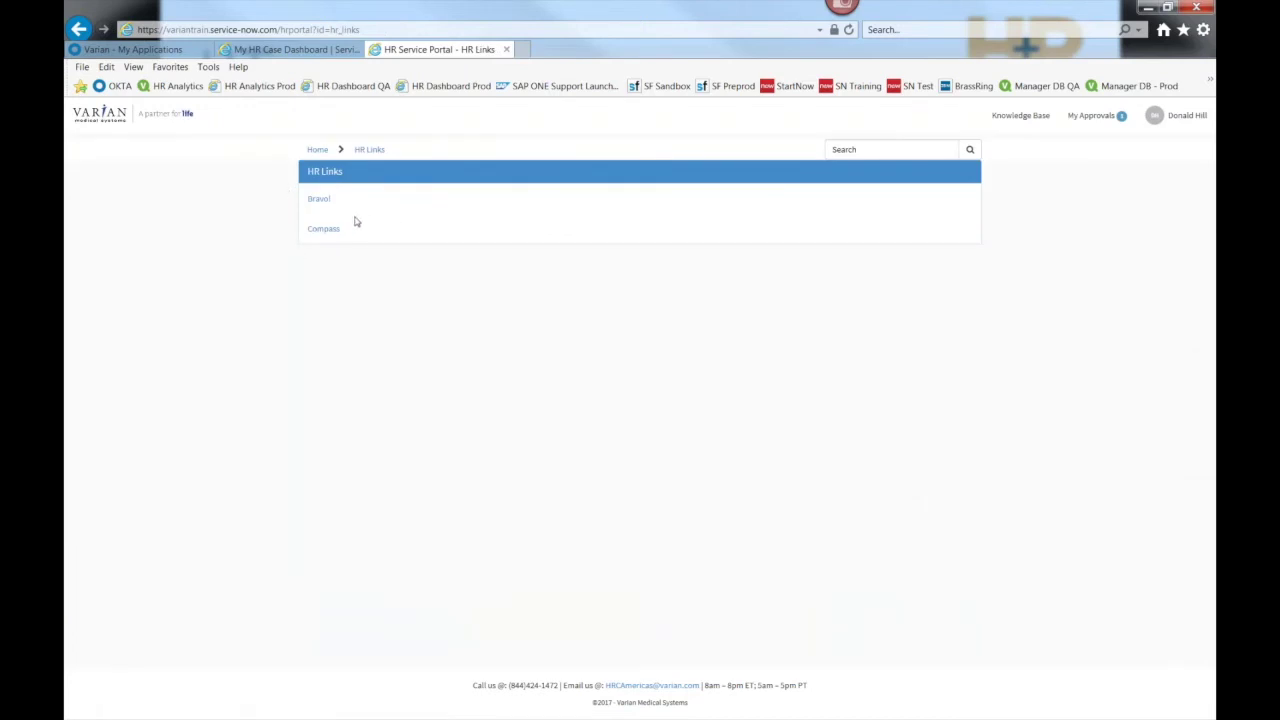
{"action": "left_click", "coordinate": [318, 150]}
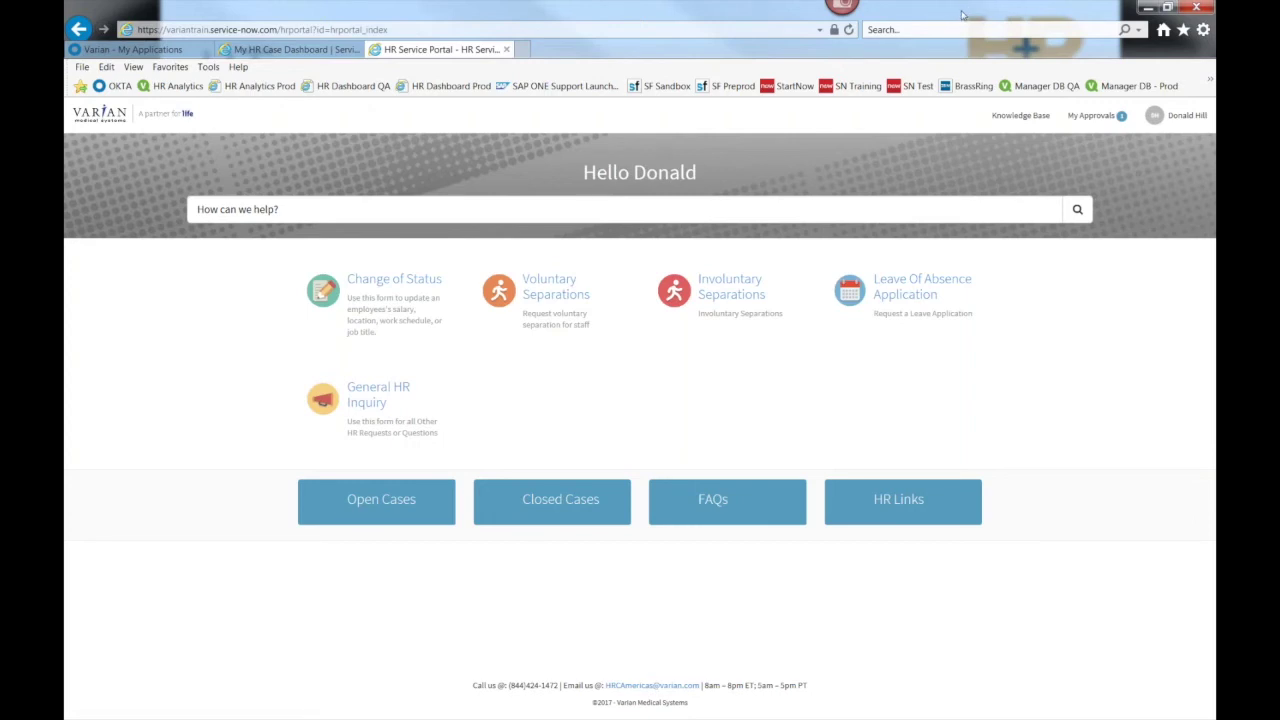
Restore the browser to a smaller window, narrow it to phone width, and look through the portal home's stacked layout.
{"action": "left_click_drag", "start_coordinate": [962, 14], "coordinate": [691, 57]}
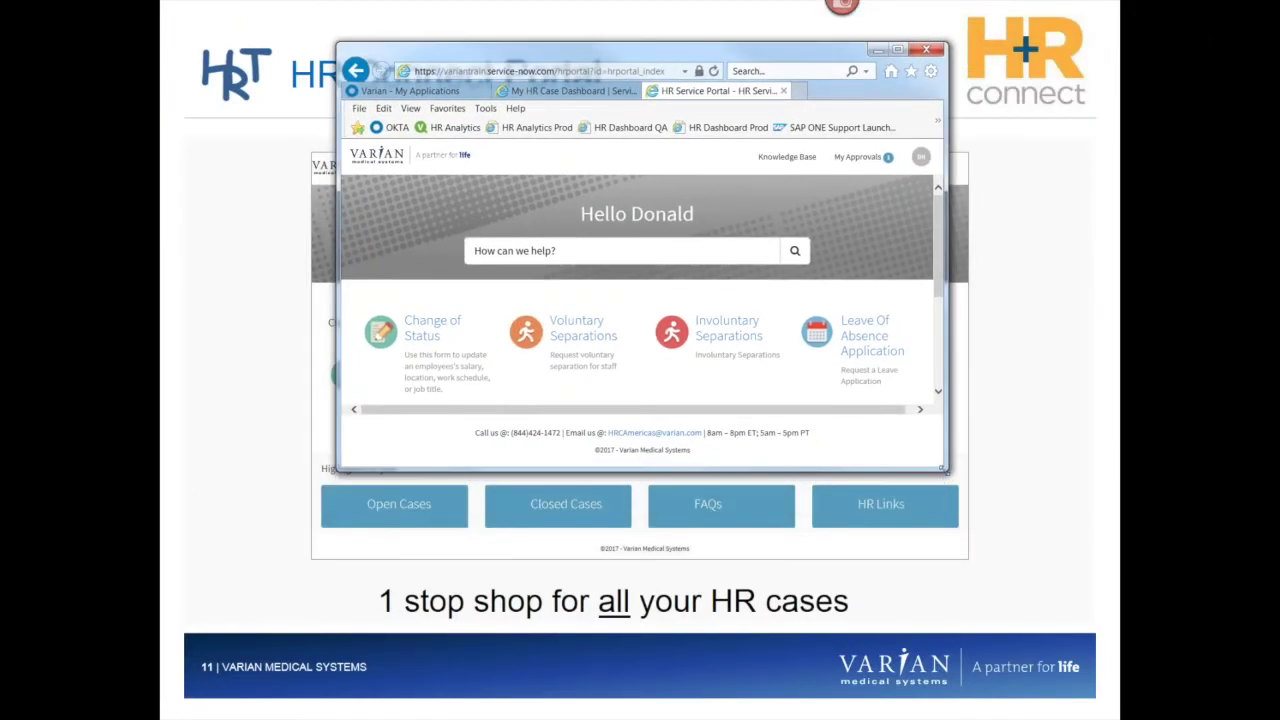
{"action": "left_click_drag", "start_coordinate": [943, 468], "coordinate": [609, 507]}
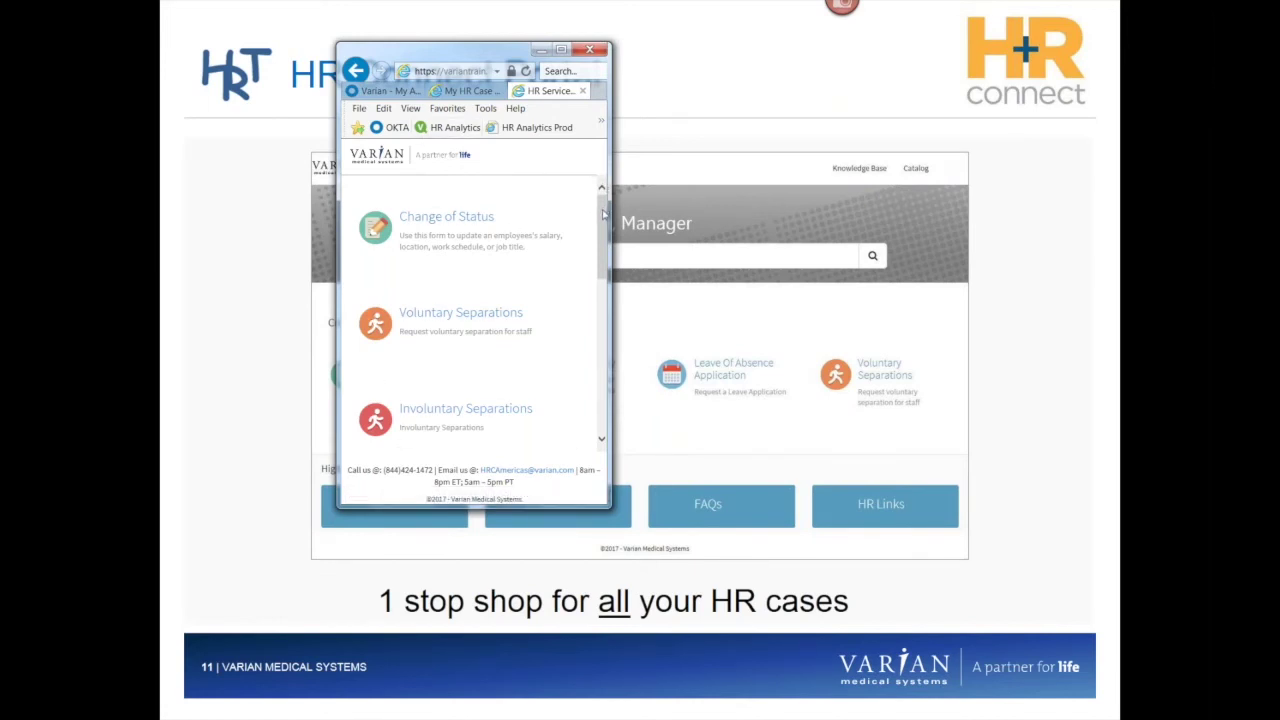
{"action": "scroll", "coordinate": [597, 240], "scroll_direction": "down", "scroll_amount": 1}
{"action": "left_click_drag", "start_coordinate": [597, 240], "coordinate": [594, 376]}
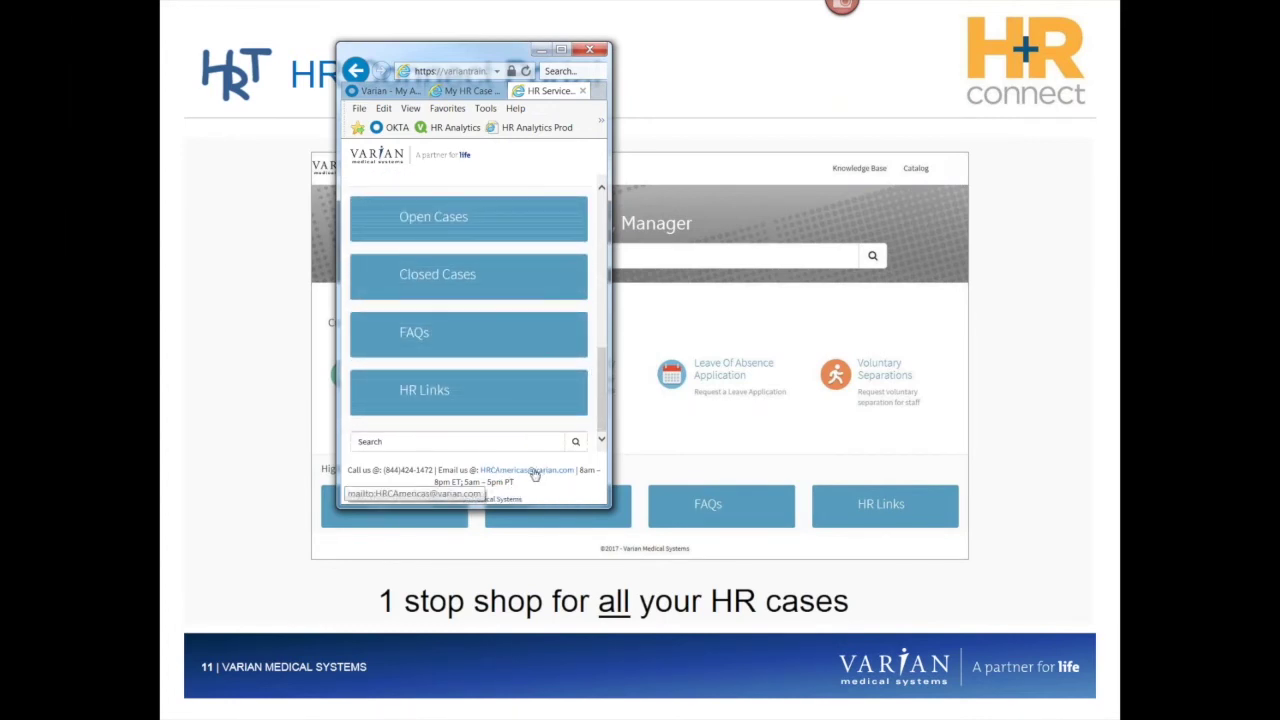
Open the second Change of Status request from Open Cases, look through its details, and enlarge the window to show more activity.
{"action": "left_click", "coordinate": [455, 226]}
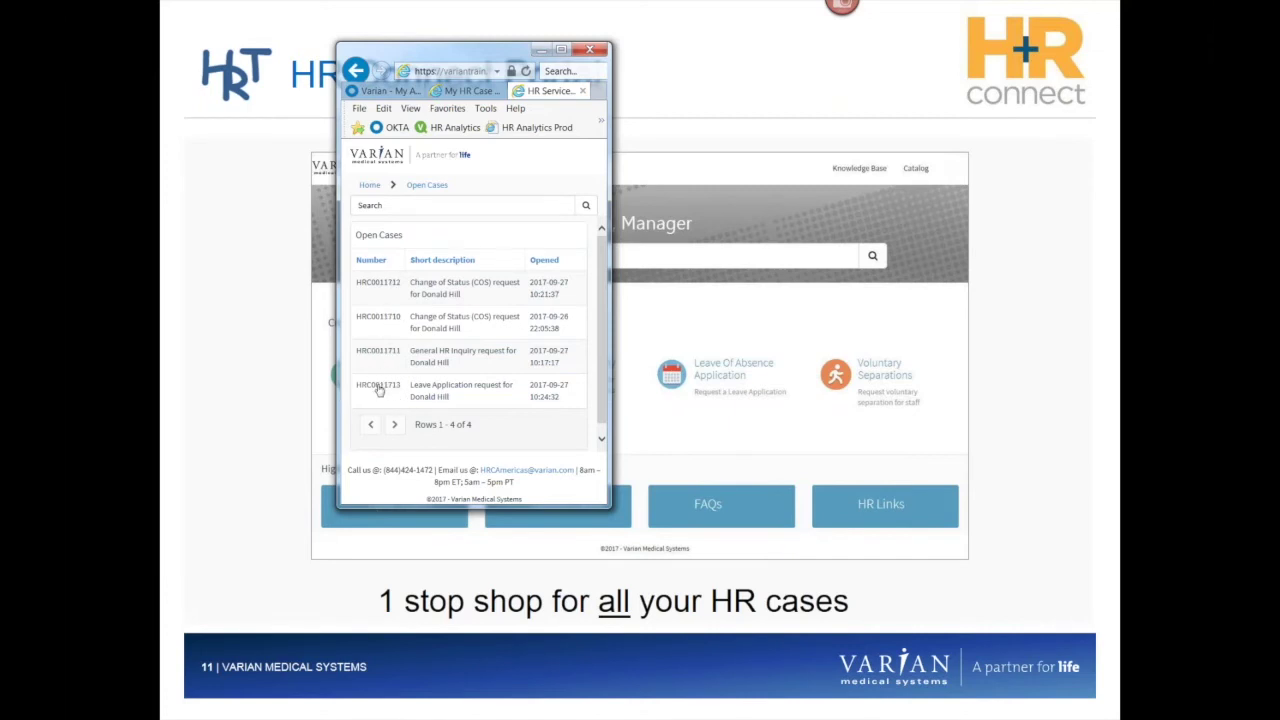
{"action": "left_click", "coordinate": [376, 320]}
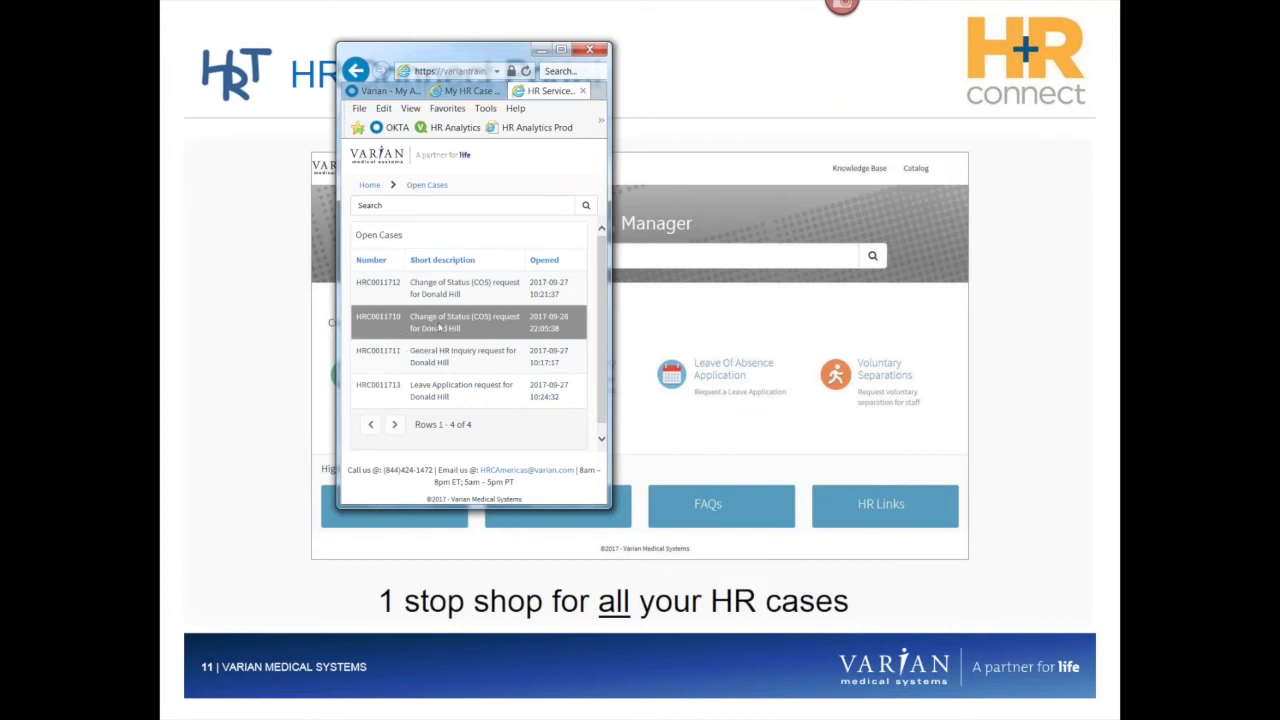
{"action": "left_click_drag", "start_coordinate": [602, 290], "coordinate": [594, 378]}
{"action": "scroll", "coordinate": [594, 378], "scroll_direction": "up", "scroll_amount": 5}
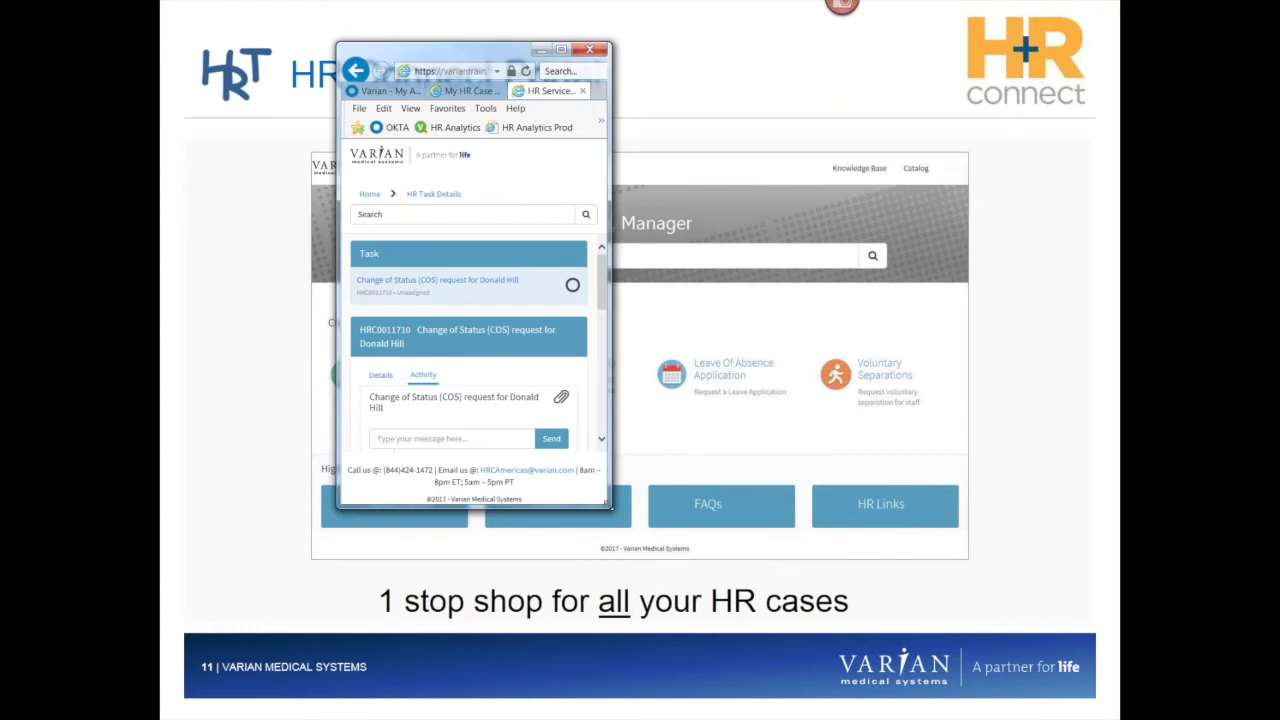
{"action": "left_click_drag", "start_coordinate": [614, 509], "coordinate": [641, 606]}
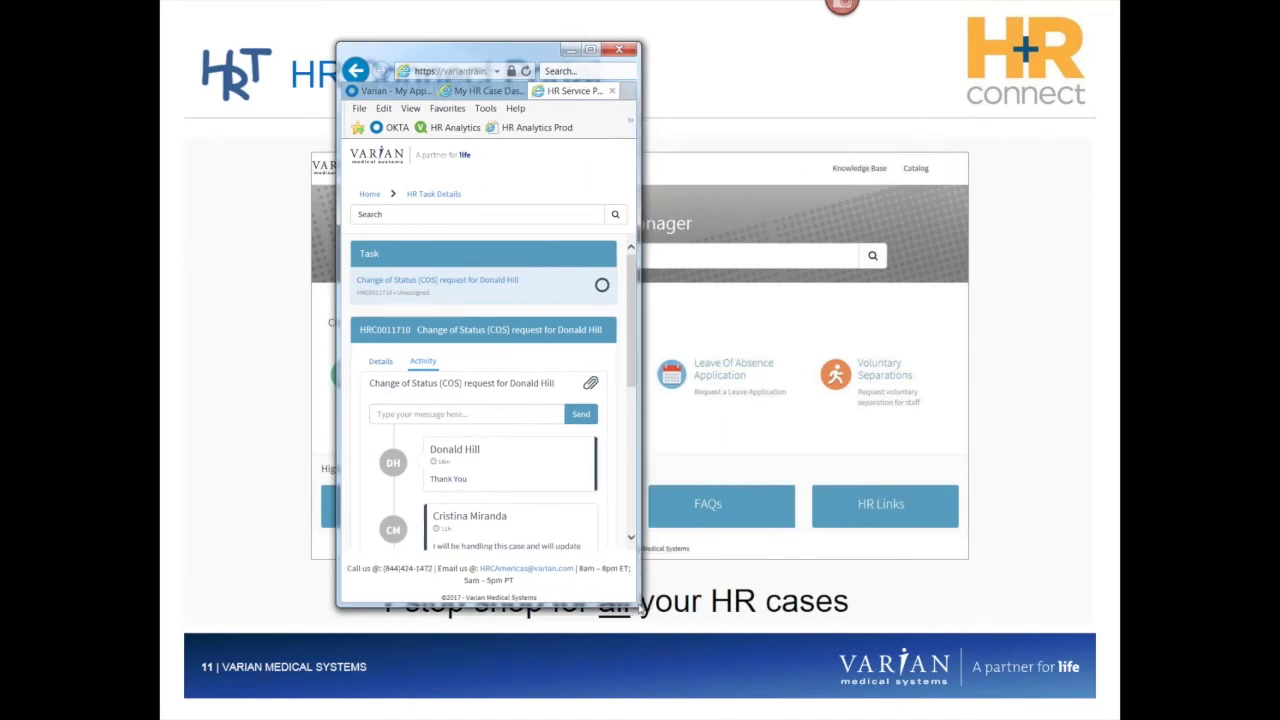
Return to the portal home, shorten the narrow window, and look through the request forms and case links.
{"action": "left_click", "coordinate": [366, 194]}
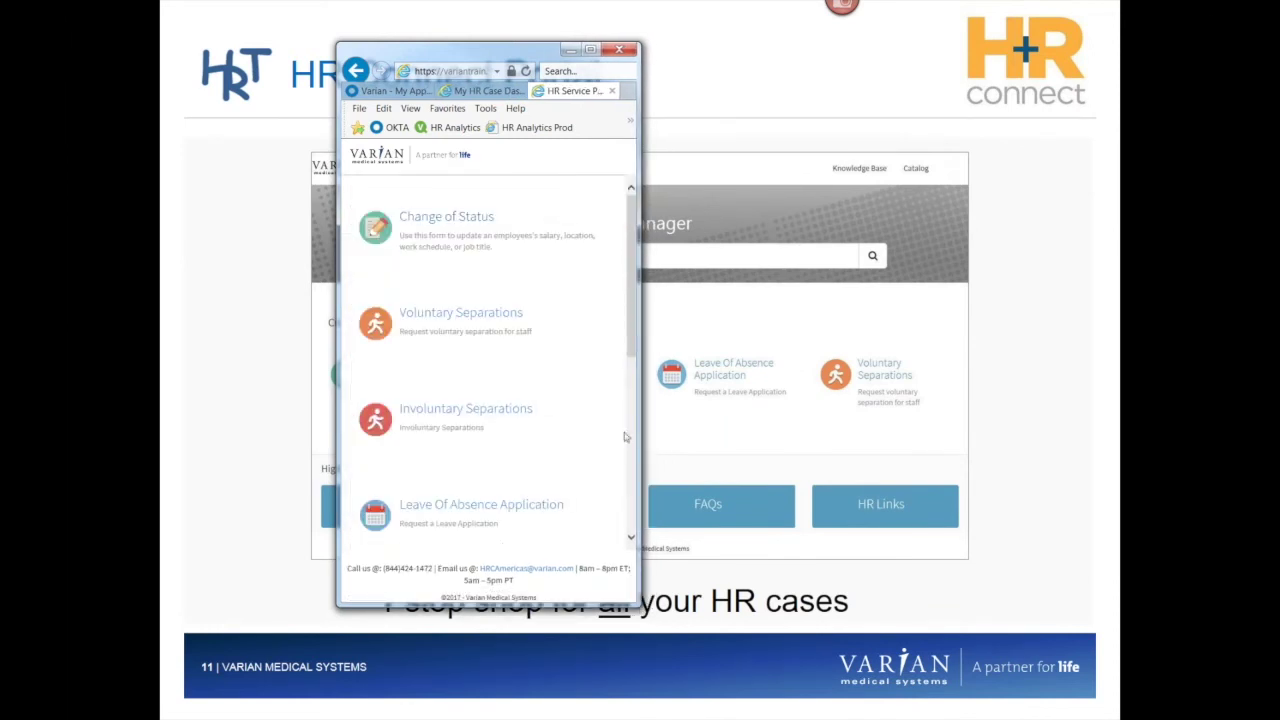
{"action": "left_click_drag", "start_coordinate": [626, 598], "coordinate": [630, 530]}
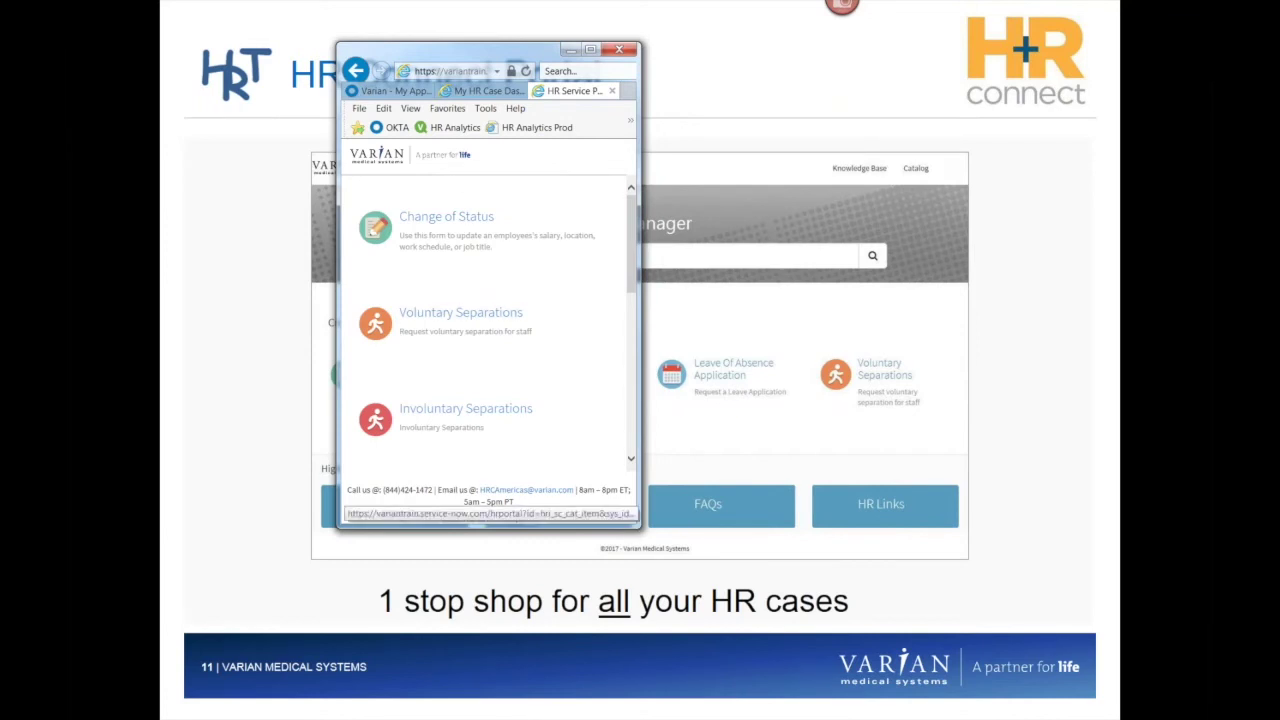
{"action": "scroll", "coordinate": [450, 330], "scroll_direction": "down", "scroll_amount": 5}
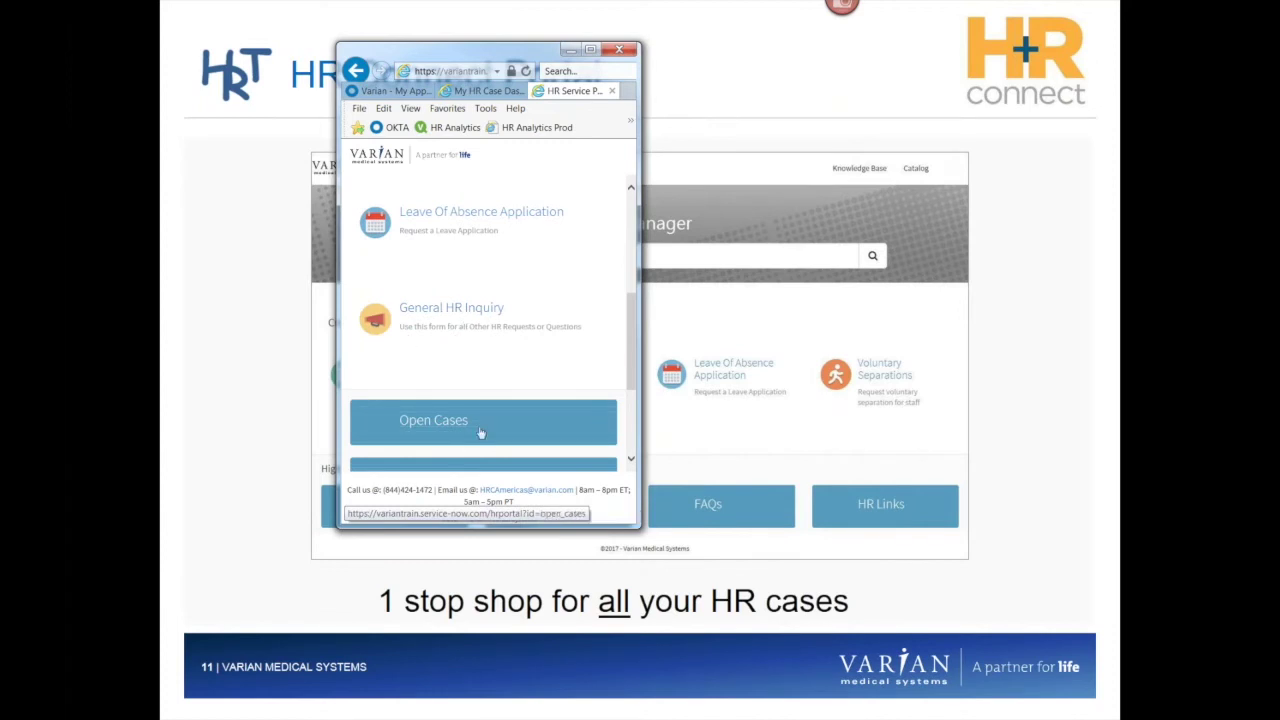
{"action": "left_click_drag", "start_coordinate": [631, 366], "coordinate": [631, 221]}
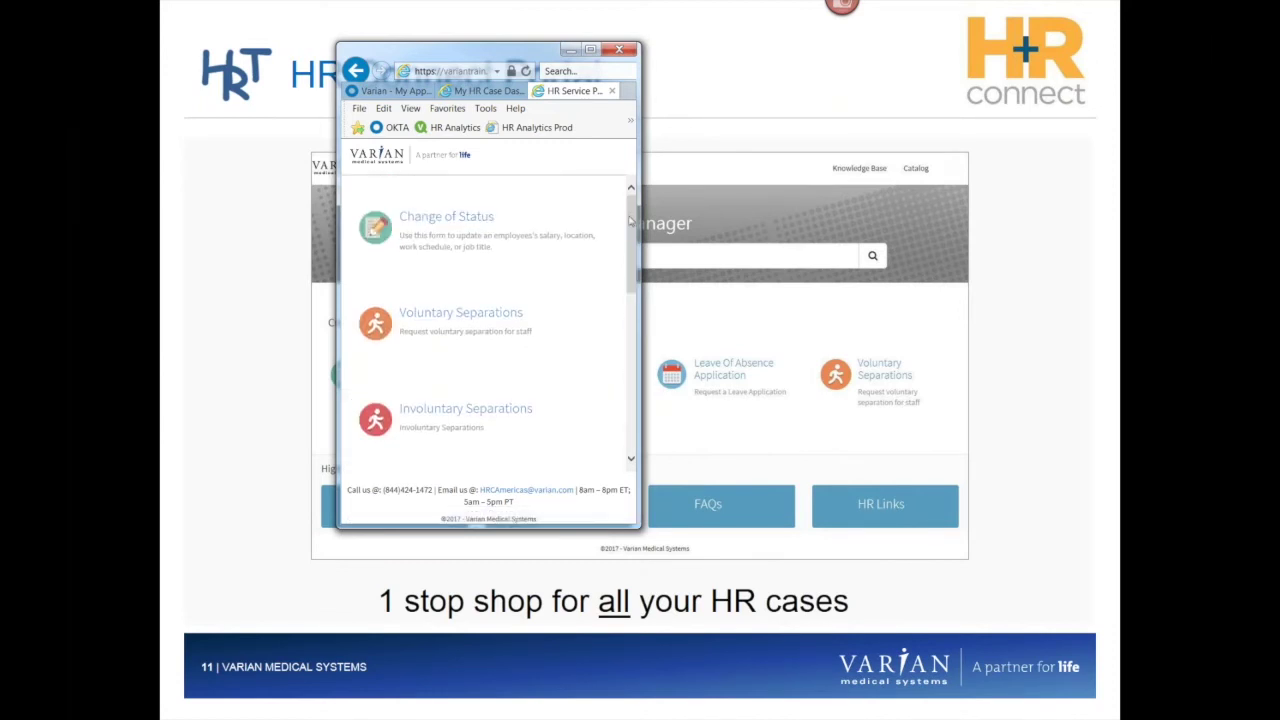
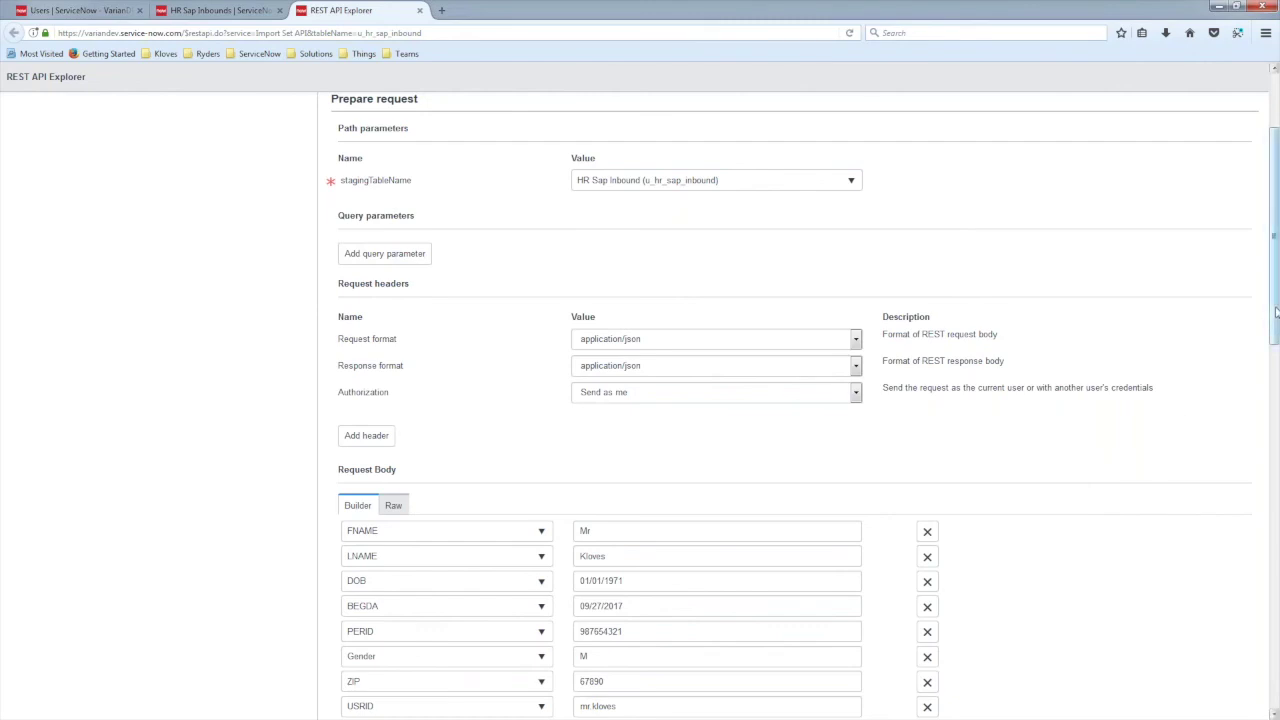
In the REST API Explorer, add an empty field row to the request body, browse the available field names, and remove the row.
{"action": "left_click_drag", "start_coordinate": [1276, 313], "coordinate": [1276, 315]}
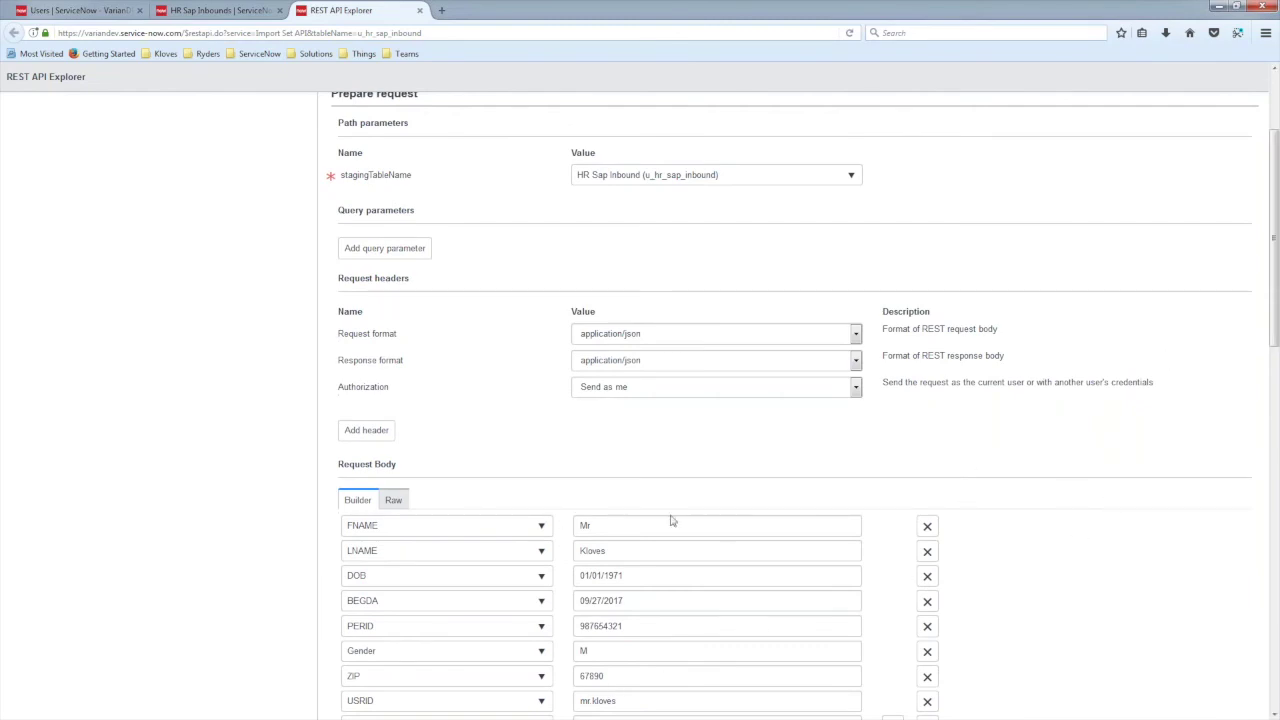
{"action": "left_click_drag", "start_coordinate": [1276, 348], "coordinate": [1275, 380]}
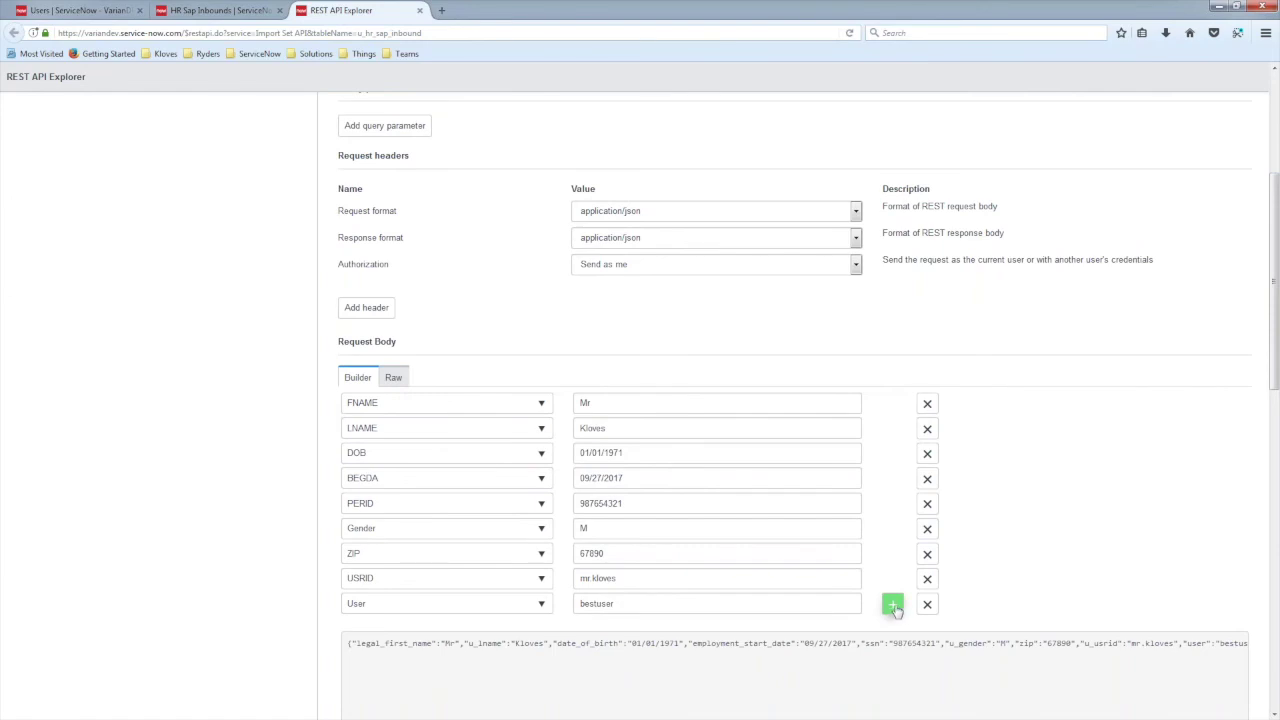
{"action": "left_click", "coordinate": [897, 608]}
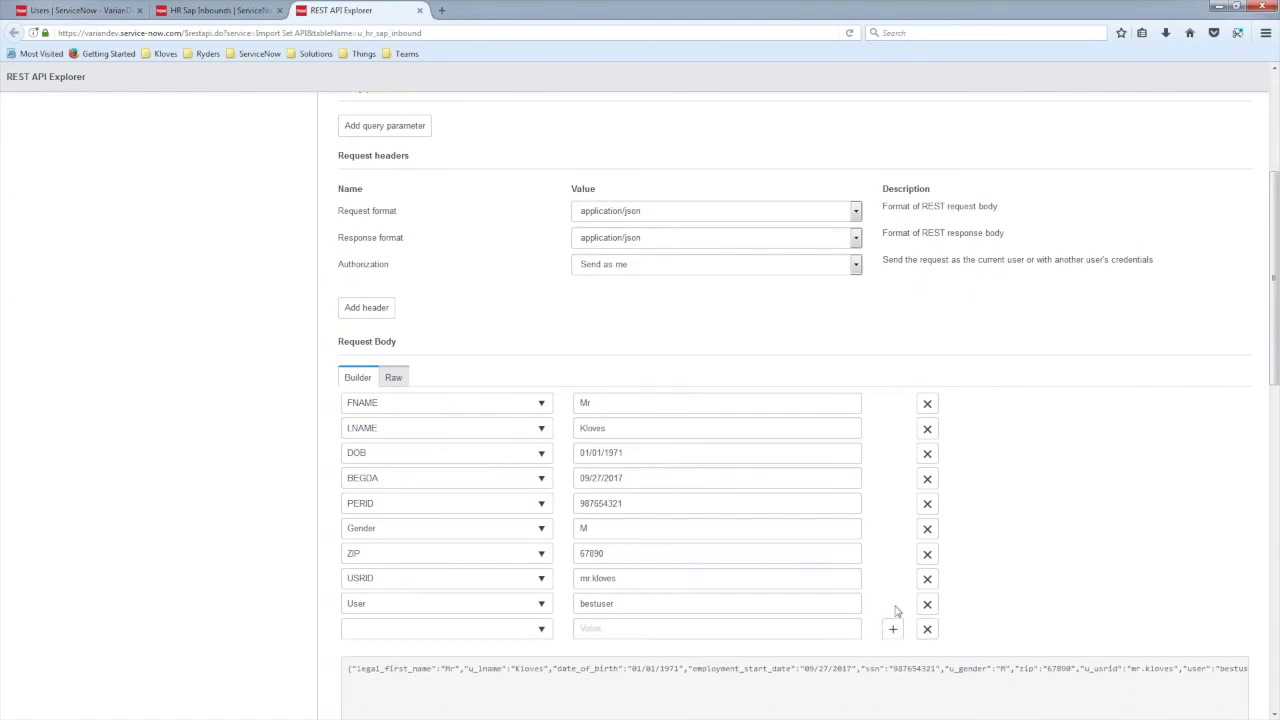
{"action": "left_click", "coordinate": [541, 628]}
{"action": "scroll", "coordinate": [497, 537], "scroll_direction": "down", "scroll_amount": 10}
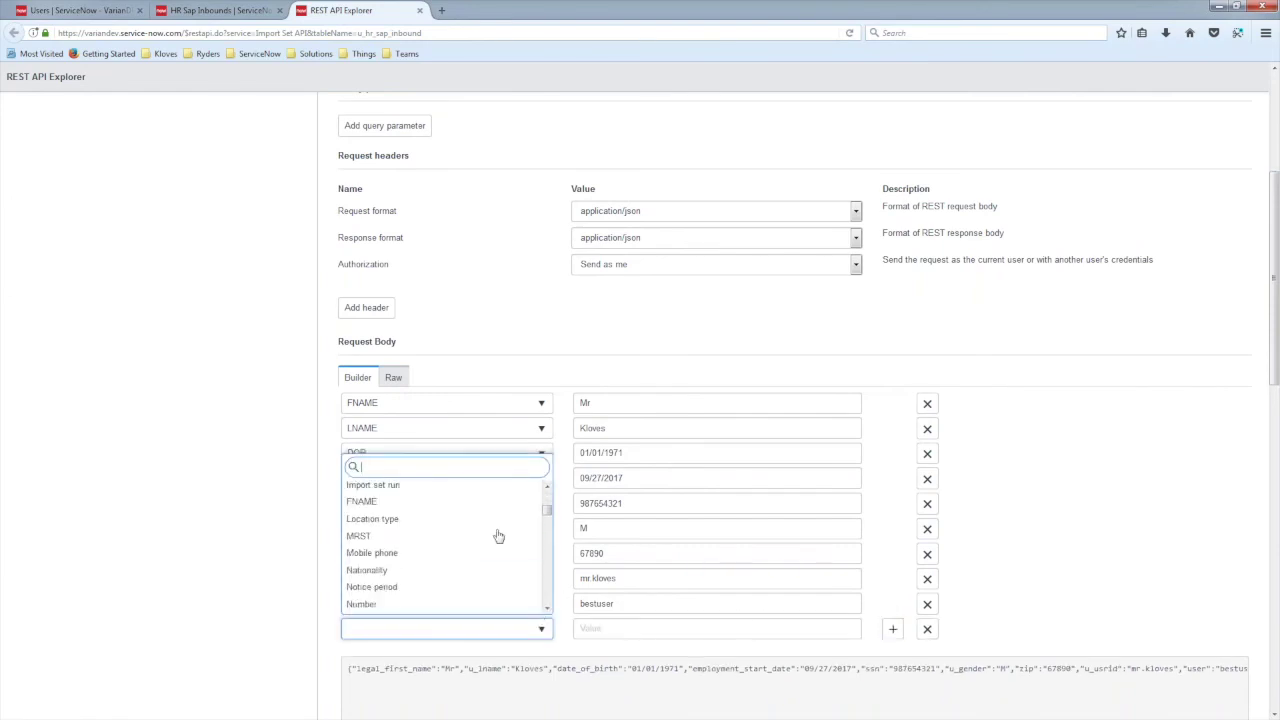
{"action": "scroll", "coordinate": [497, 537], "scroll_direction": "up", "scroll_amount": 10}
{"action": "scroll", "coordinate": [497, 537], "scroll_direction": "down", "scroll_amount": 8}
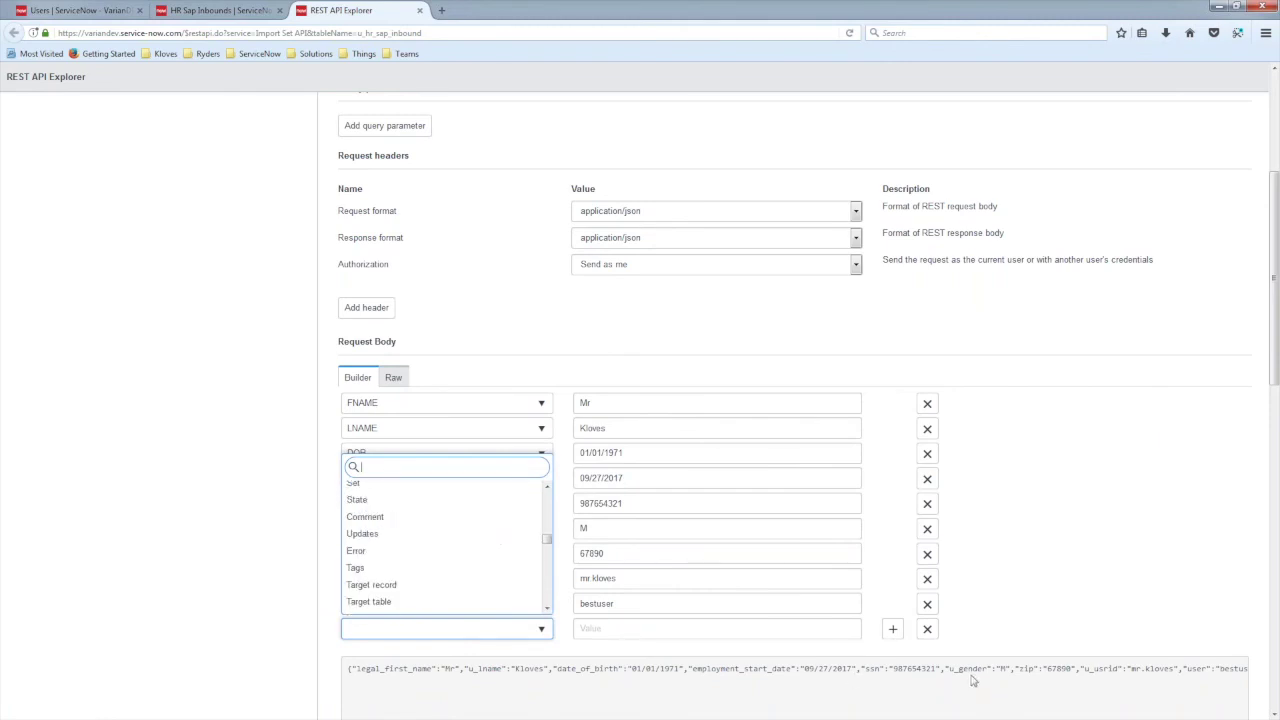
{"action": "left_click", "coordinate": [975, 631]}
{"action": "left_click", "coordinate": [926, 628]}
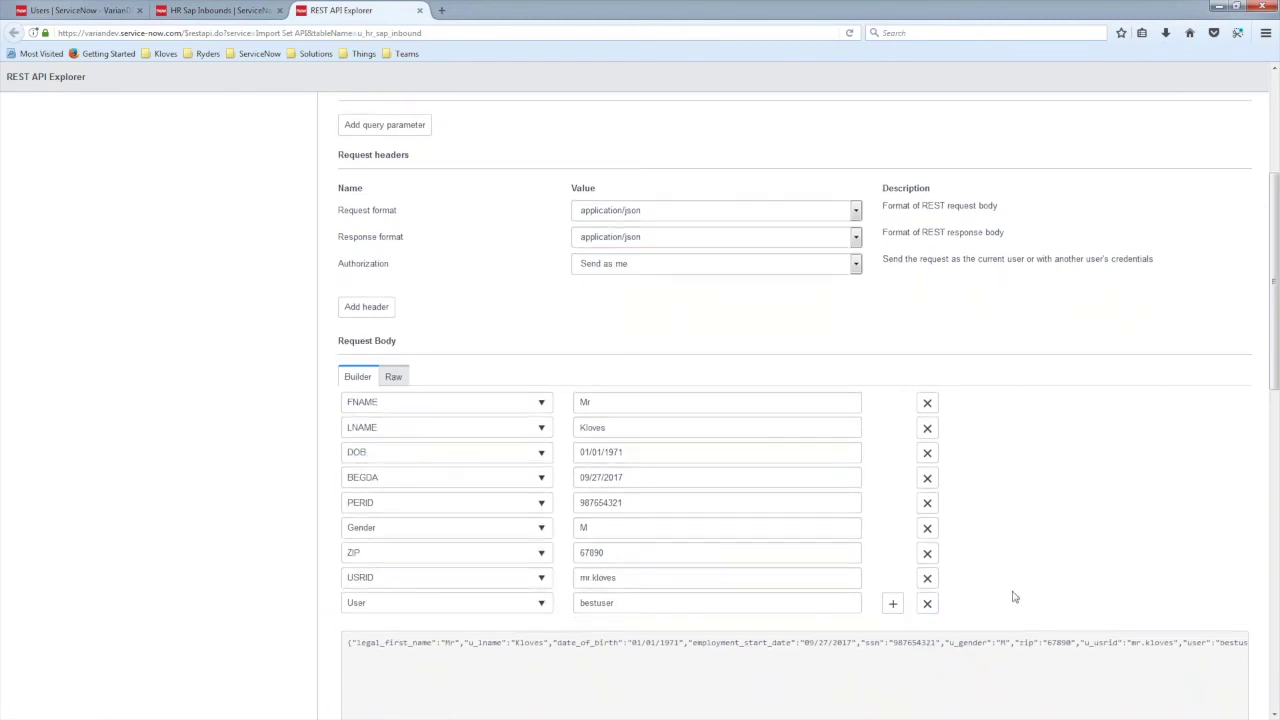
Send the POST request to the u_hr_sap_inbound table and confirm the data modification.
{"action": "scroll", "coordinate": [1010, 596], "scroll_direction": "down", "scroll_amount": 5}
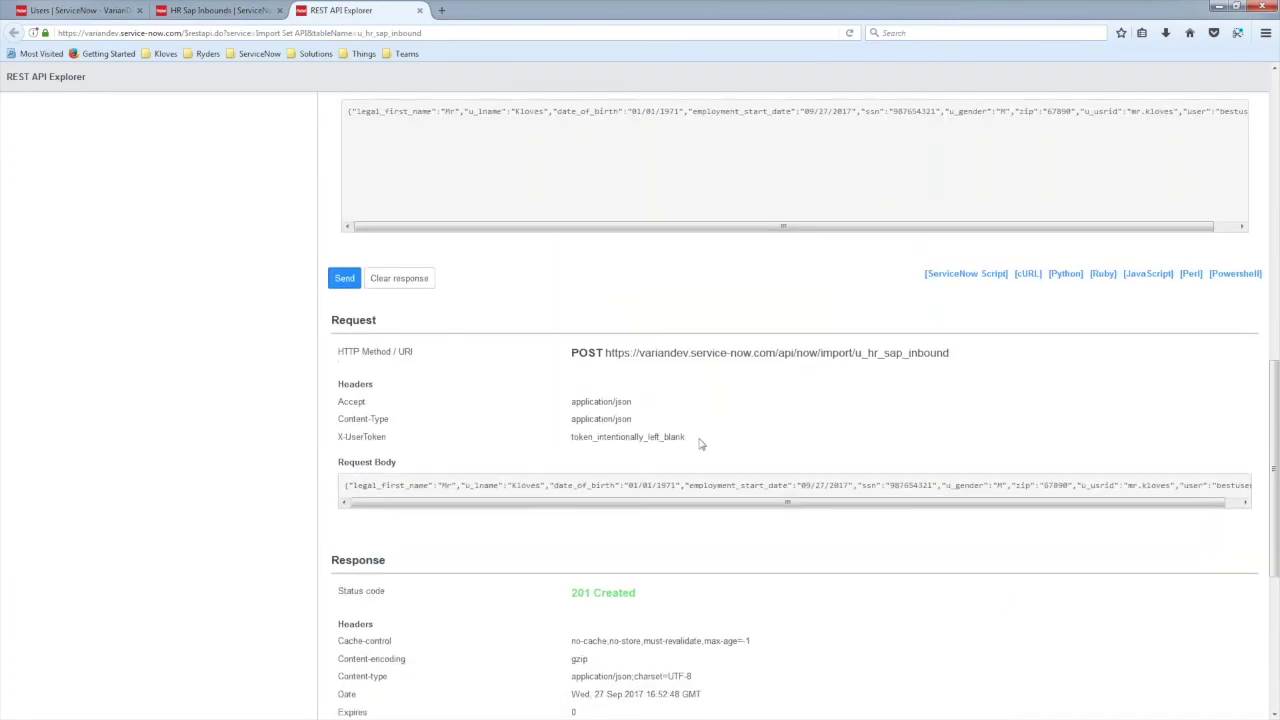
{"action": "scroll", "coordinate": [700, 435], "scroll_direction": "up", "scroll_amount": 5}
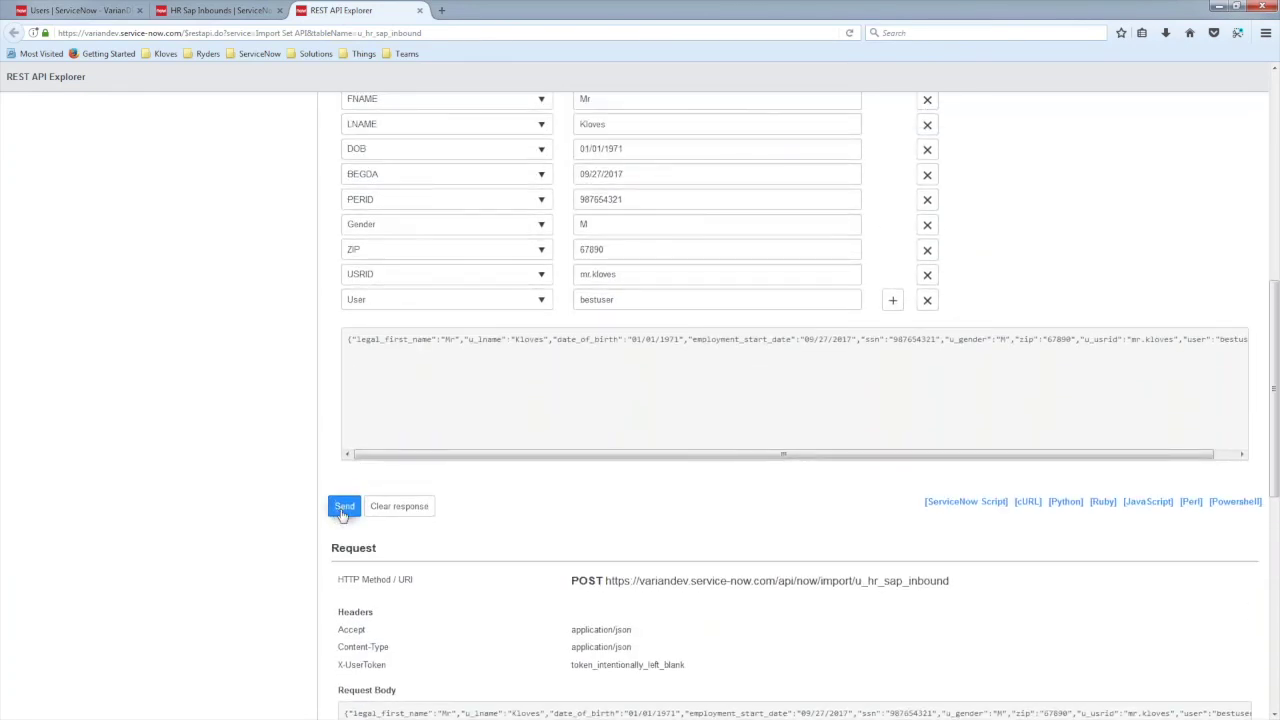
{"action": "left_click", "coordinate": [343, 507]}
{"action": "left_click", "coordinate": [343, 508]}
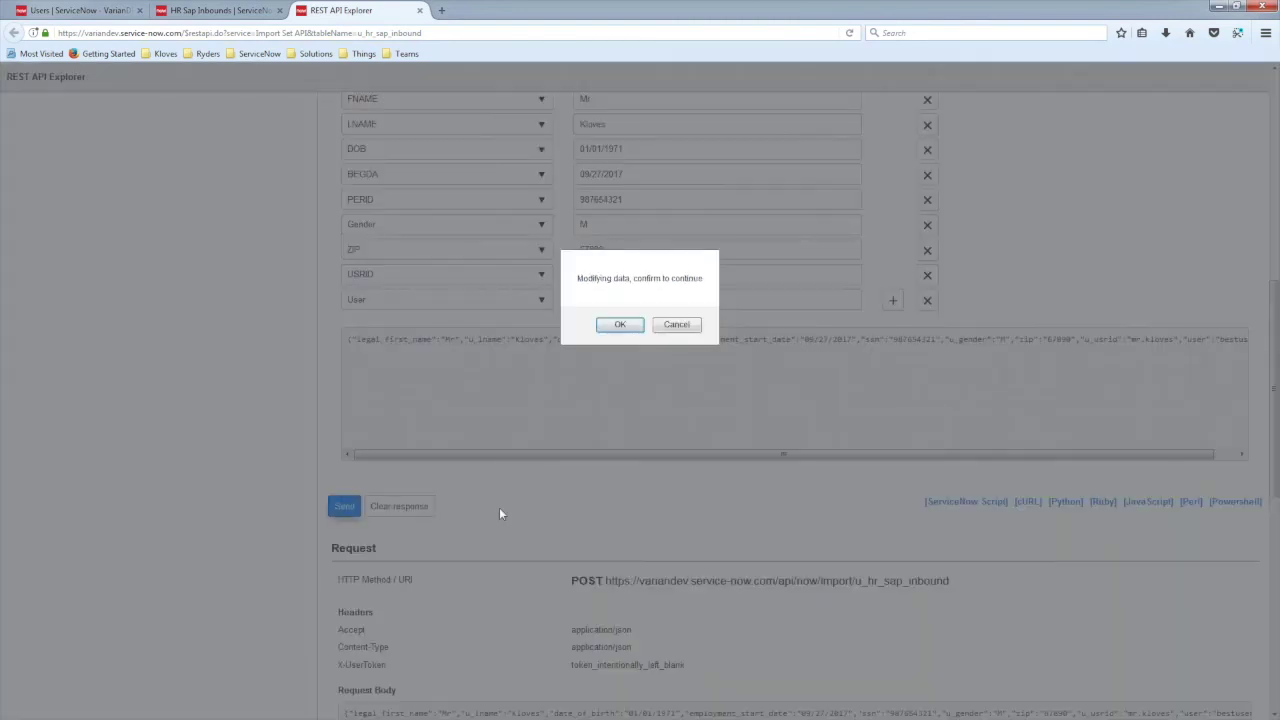
{"action": "key", "text": "Return"}
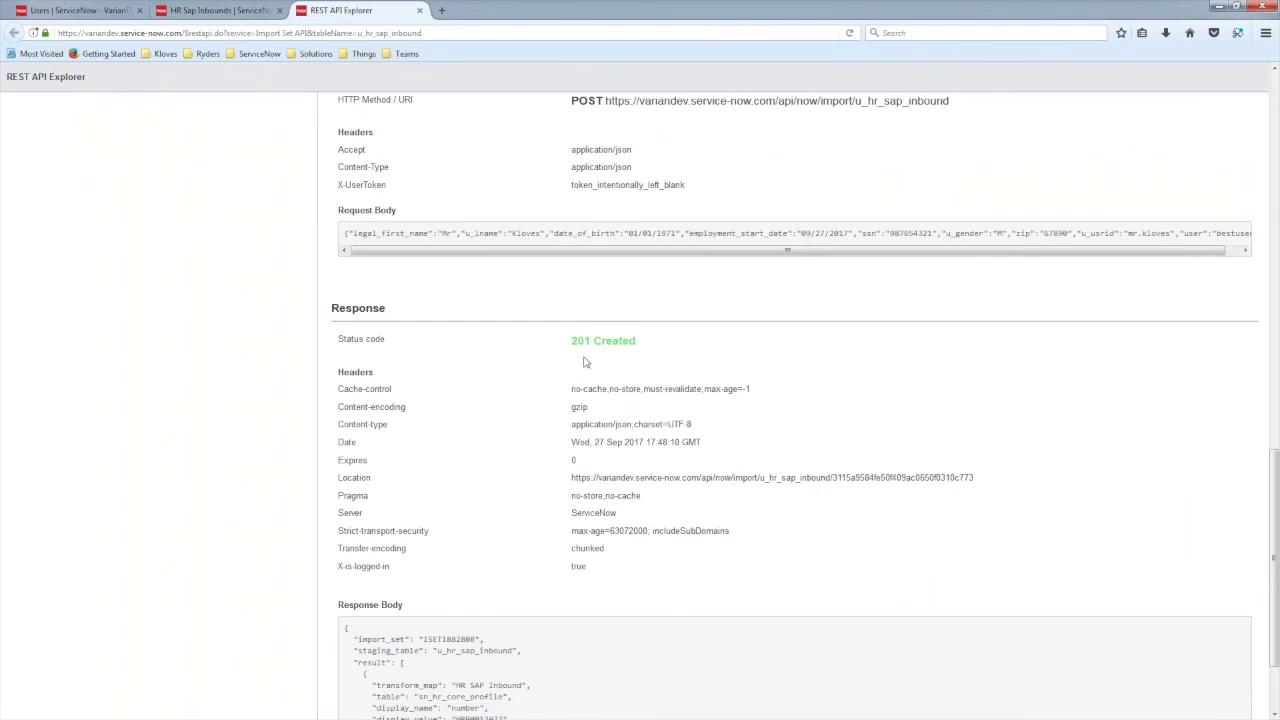
Refresh the HR Sap Inbounds list and highlight the USRID of the newly imported record.
{"action": "left_click", "coordinate": [218, 12]}
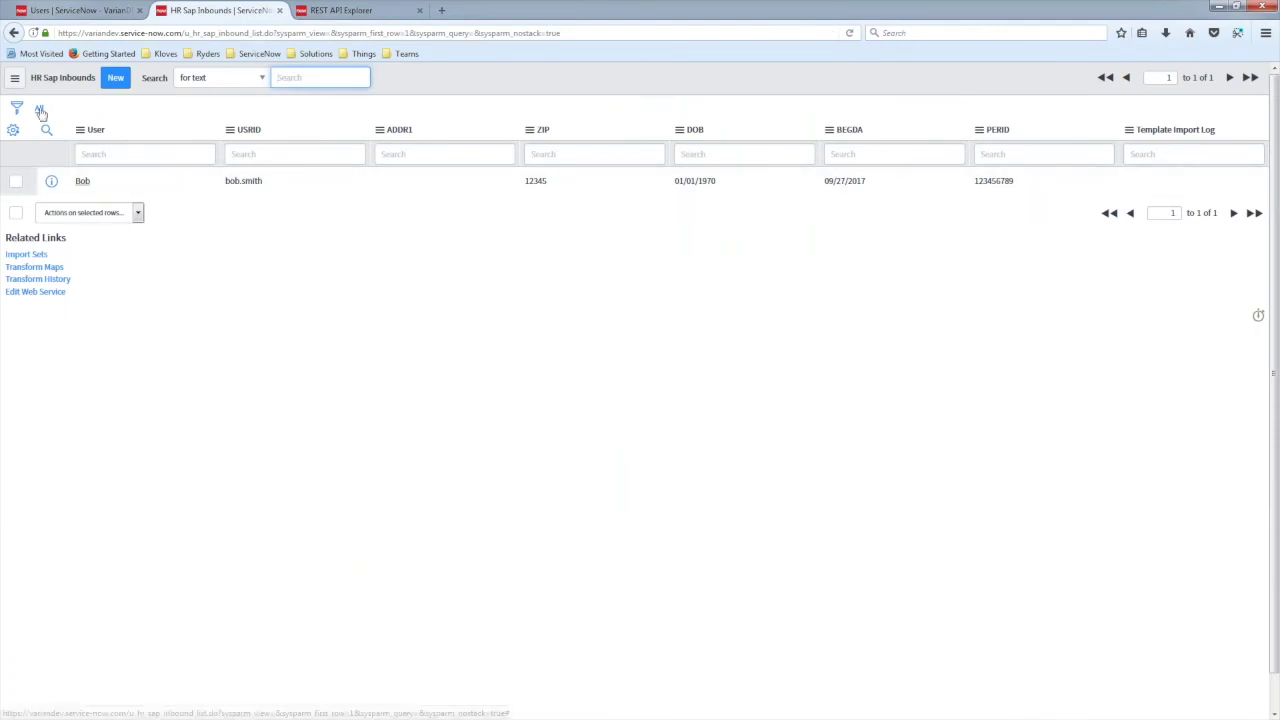
{"action": "key", "text": "F5"}
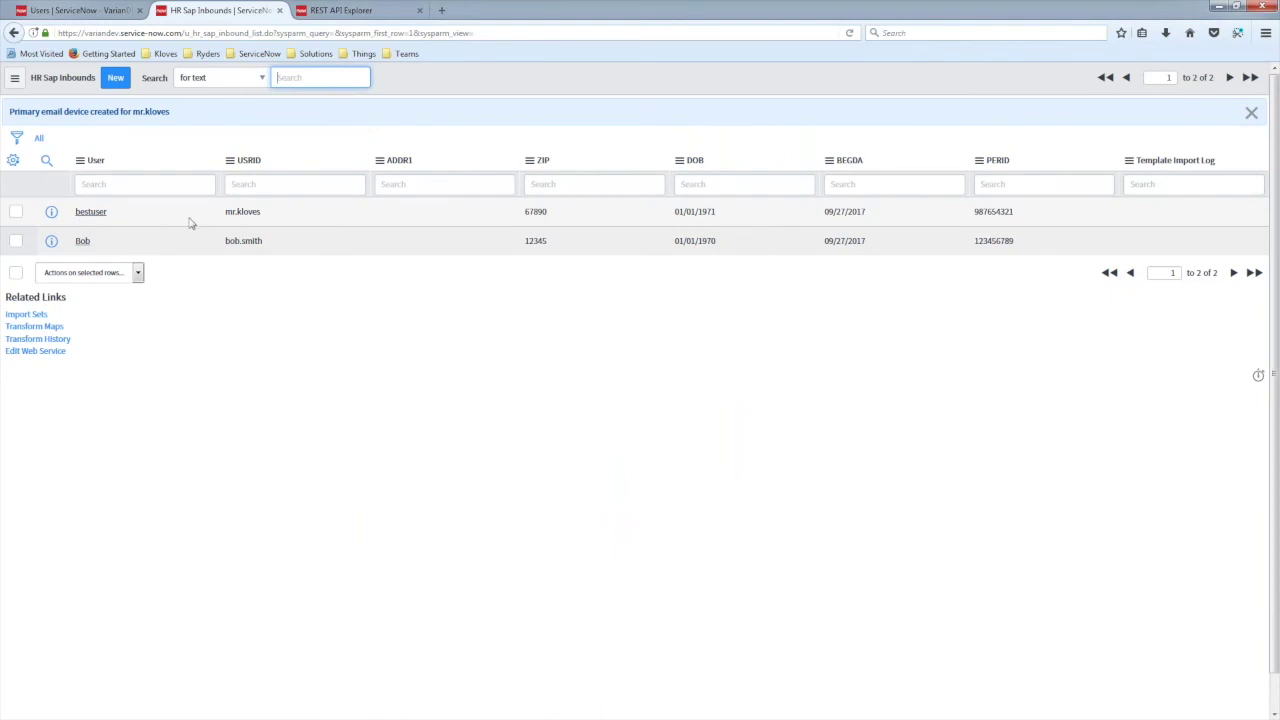
{"action": "left_click_drag", "start_coordinate": [225, 212], "coordinate": [261, 212]}
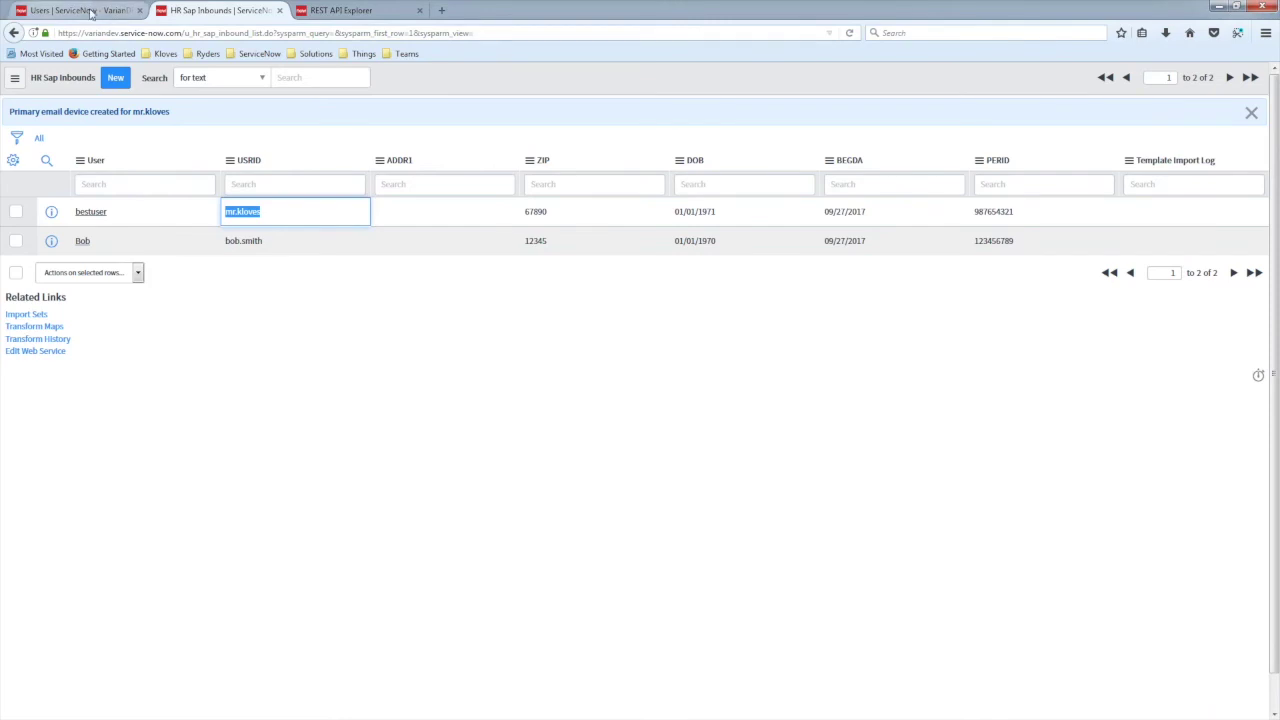
Refresh the Users list filtered to the last 2 hours, open the newest user's record, and review its fields and activity.
{"action": "left_click", "coordinate": [90, 10]}
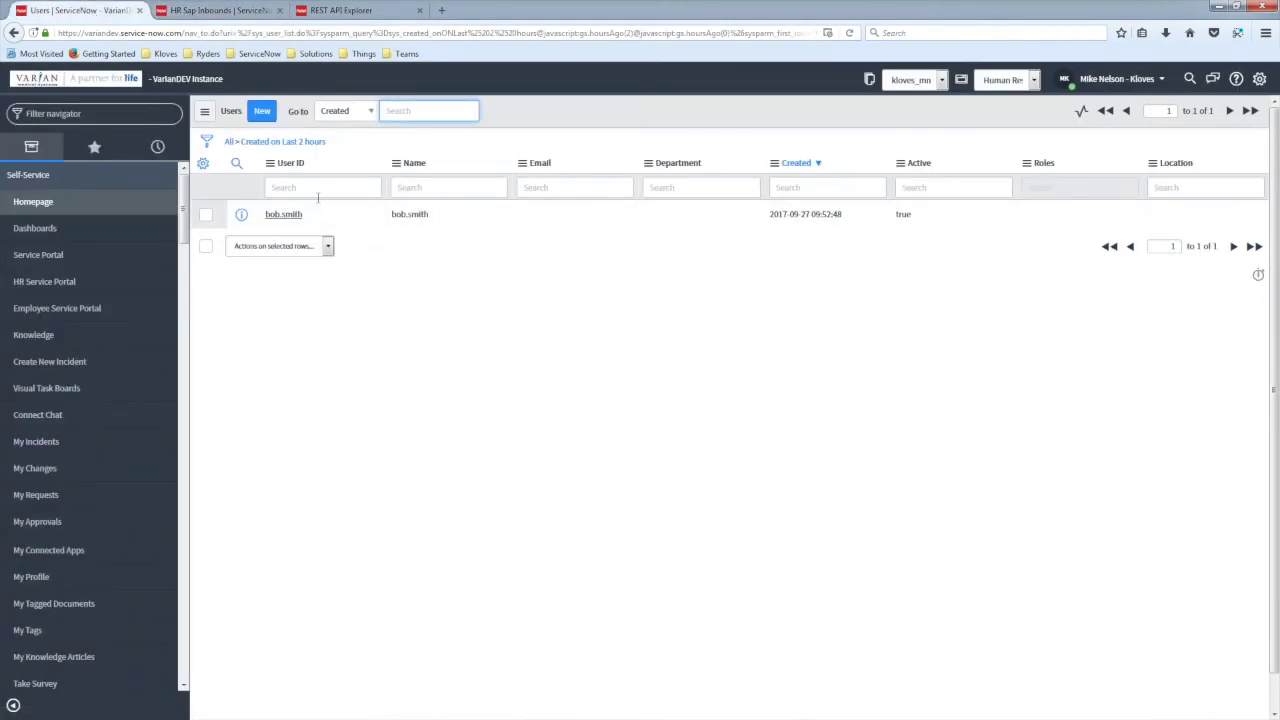
{"action": "left_click", "coordinate": [275, 143]}
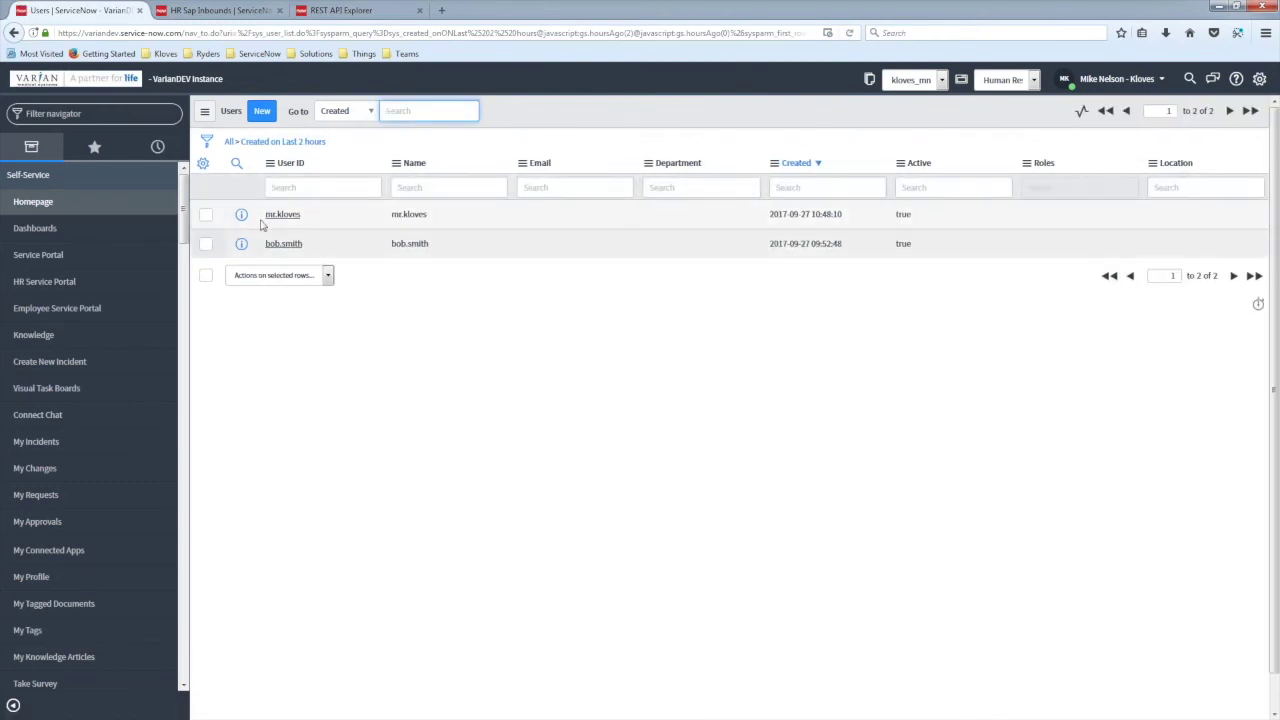
{"action": "left_click", "coordinate": [241, 214]}
{"action": "left_click", "coordinate": [594, 371]}
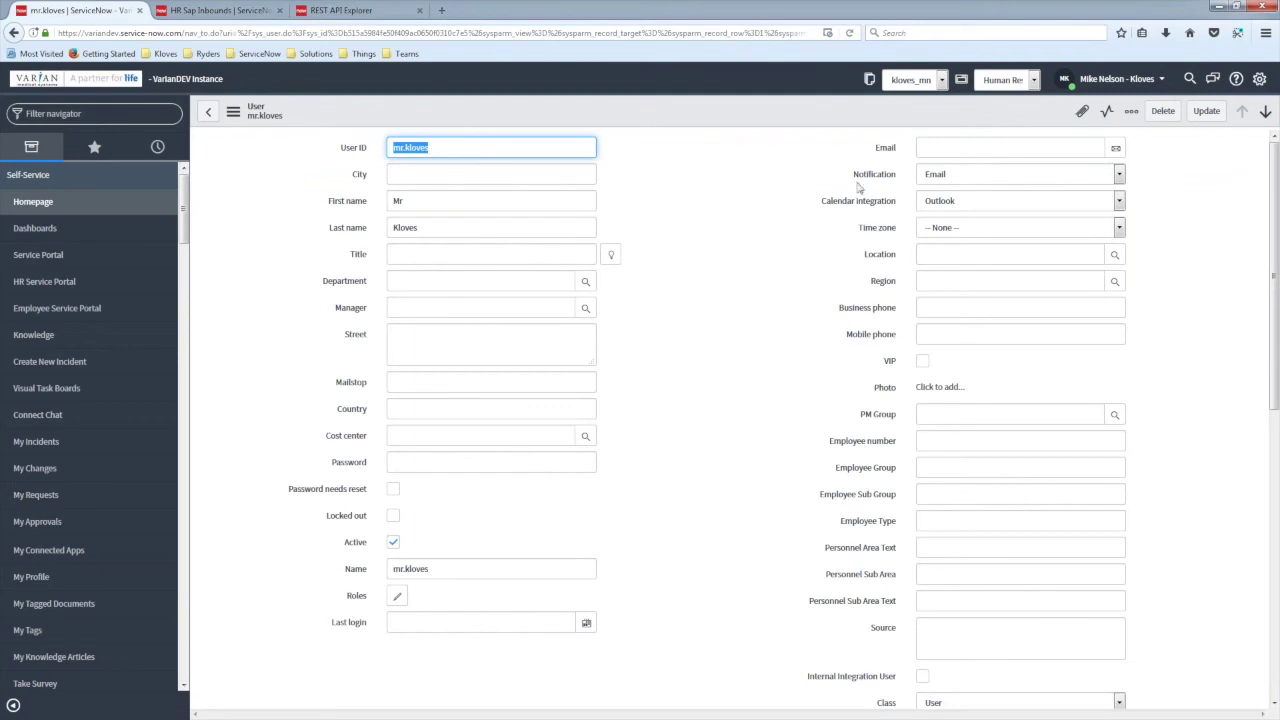
{"action": "scroll", "coordinate": [838, 533], "scroll_direction": "down", "scroll_amount": 4}
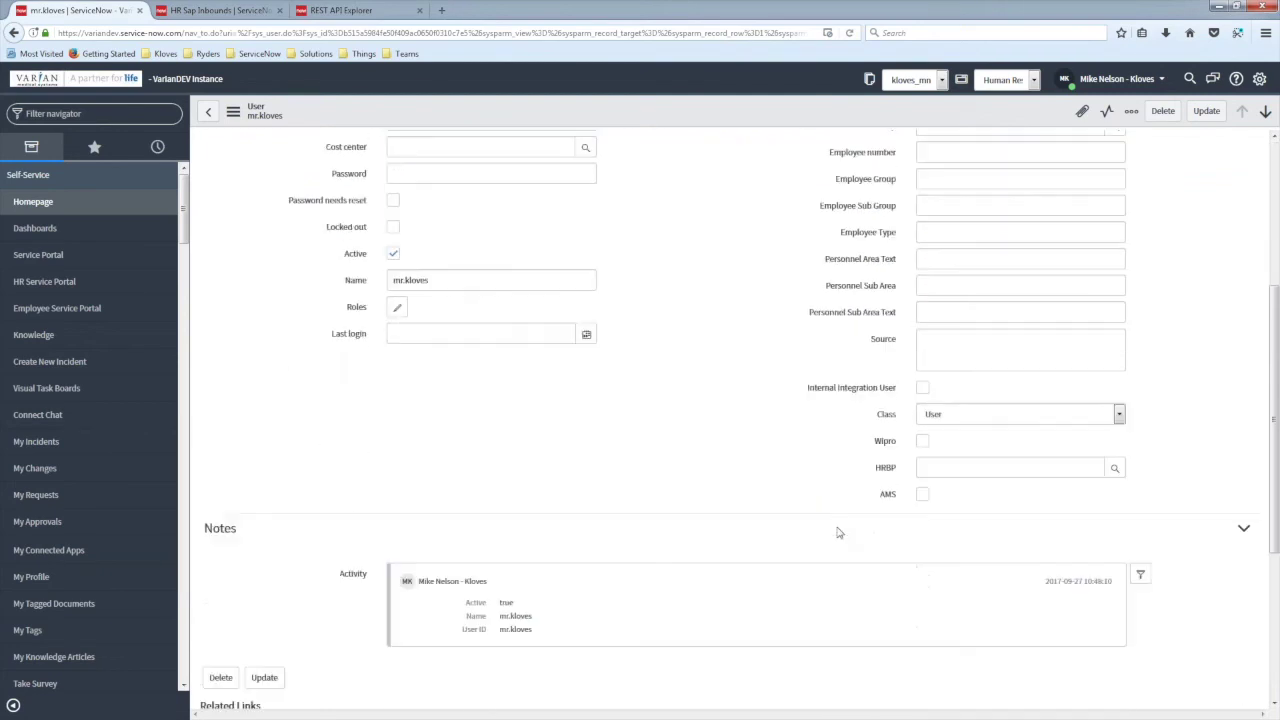
{"action": "scroll", "coordinate": [845, 480], "scroll_direction": "up", "scroll_amount": 4}
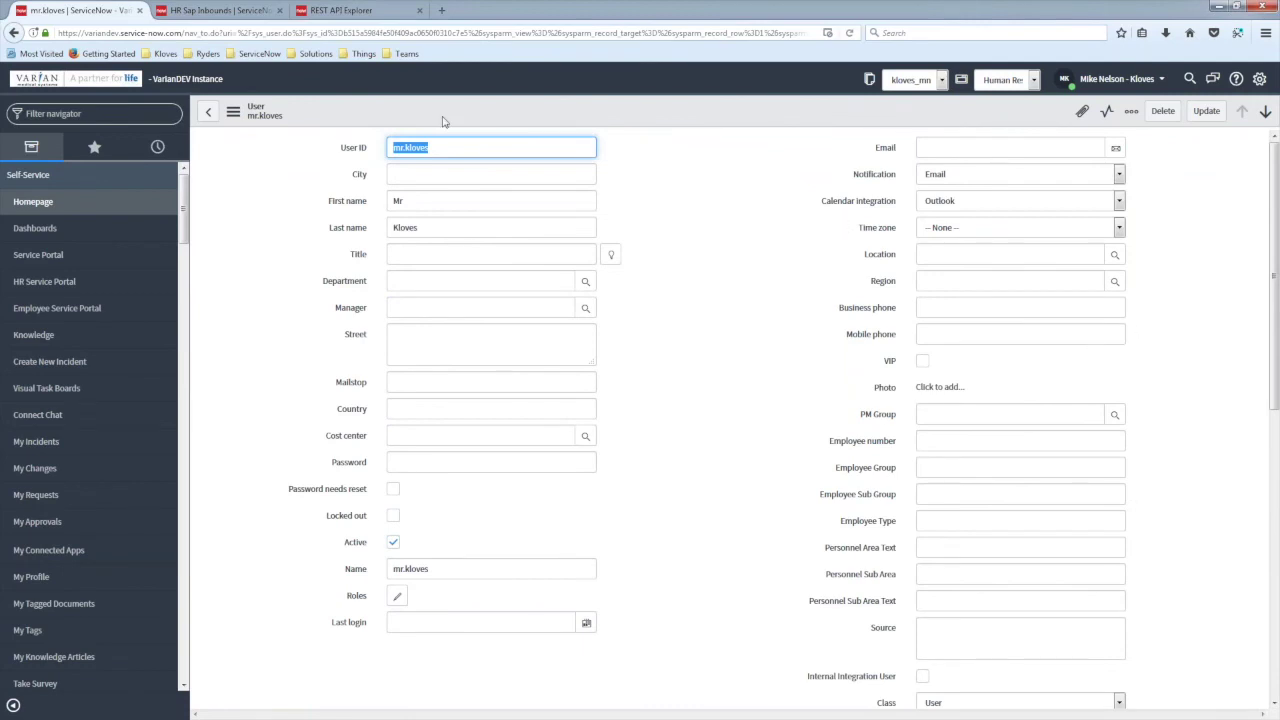
Return to the import request's response in the REST API Explorer.
{"action": "left_click", "coordinate": [225, 11]}
{"action": "left_click", "coordinate": [345, 11]}
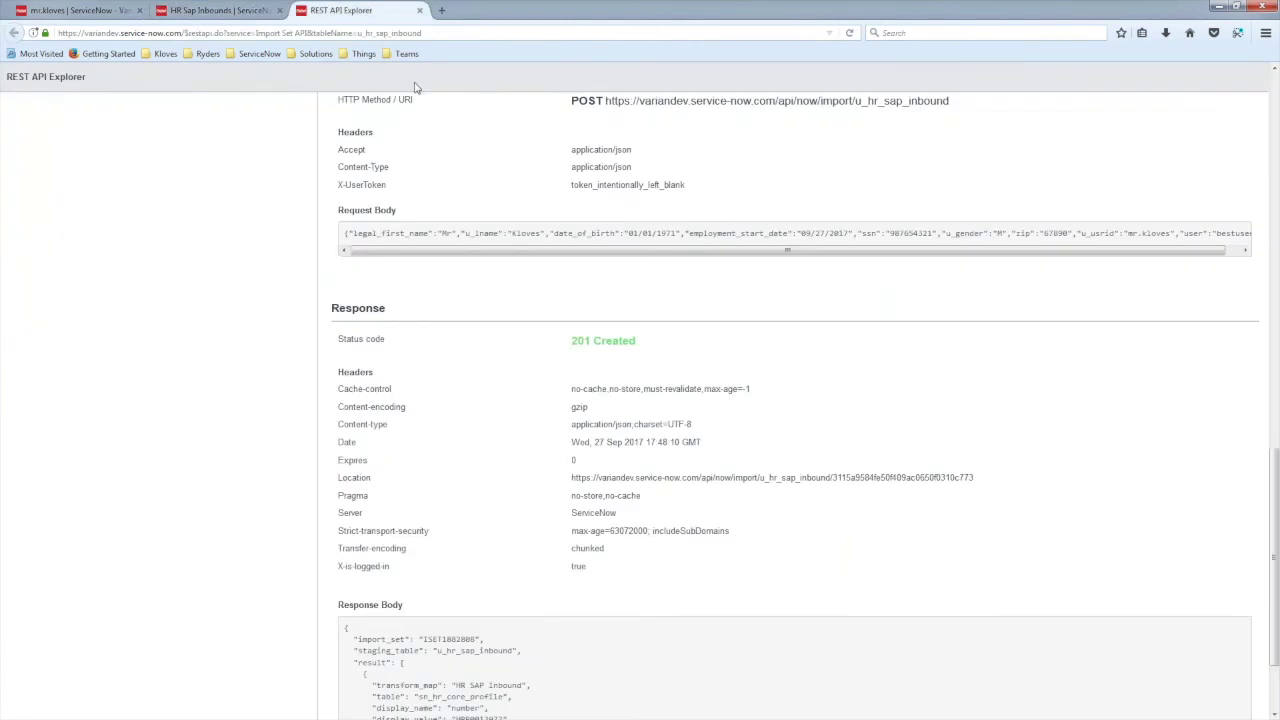